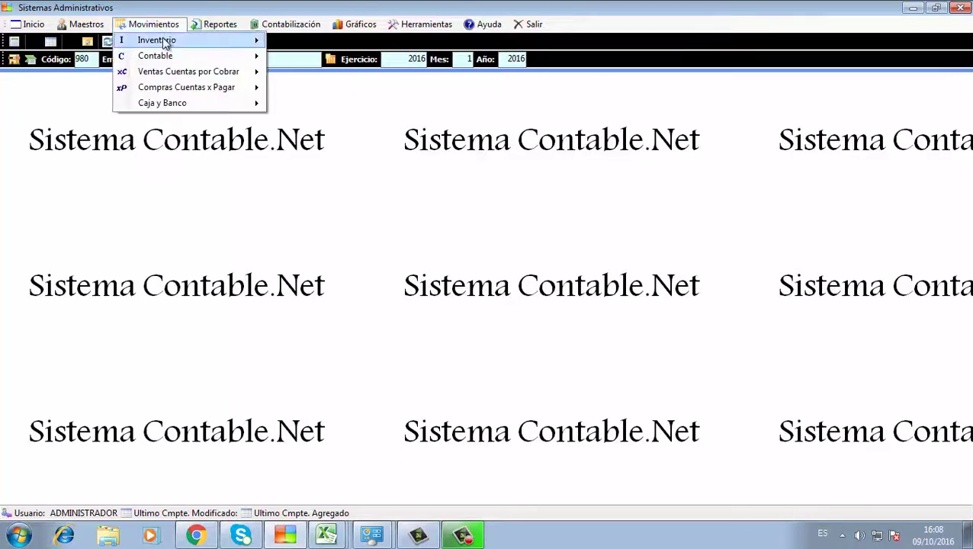
Open the inventory adjustments form and enter INVENTARIO INICIAL as the description
mouse_move(217, 41)
click(305, 40)
click(183, 214)
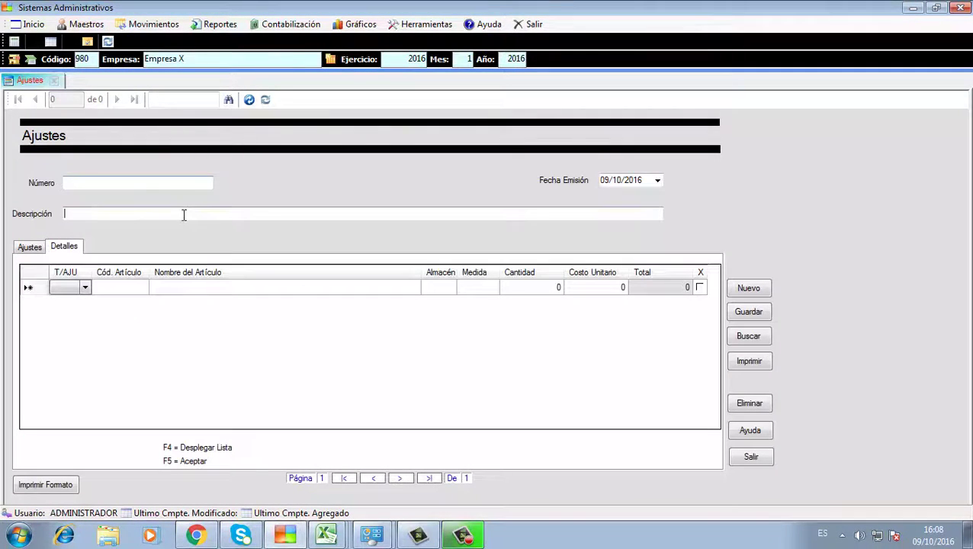
text(INVENTARIO INICIAL)
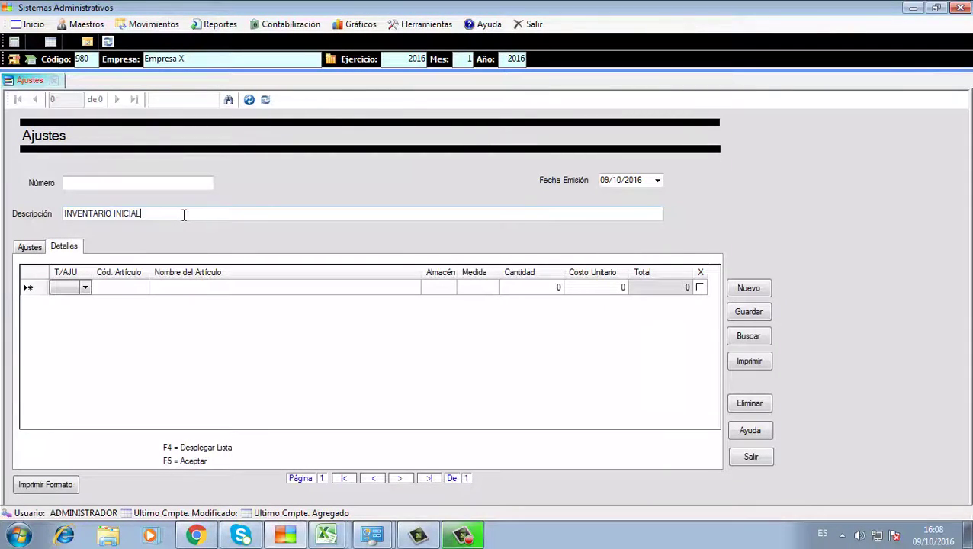
Start the first detail line with adjustment type E1 and article code CAS001
key(Return)
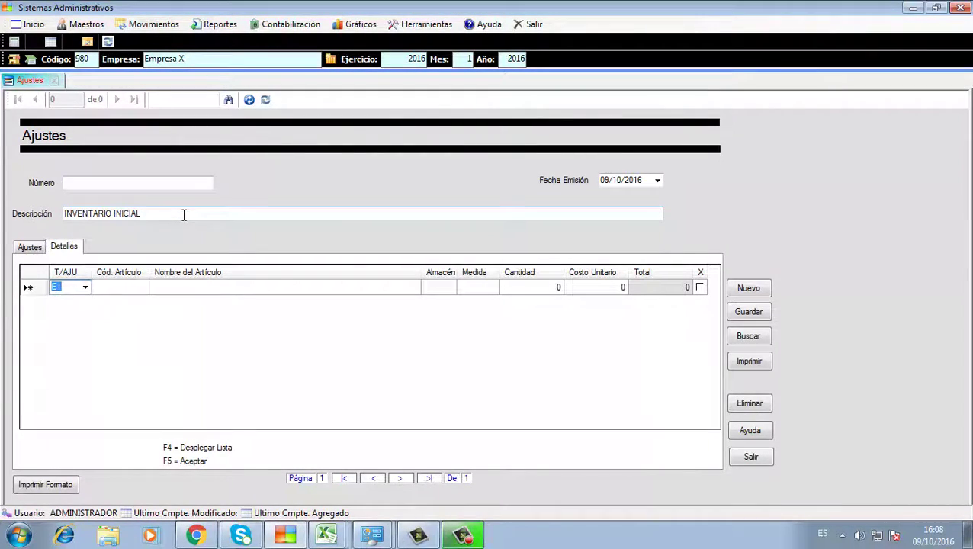
key(Return)
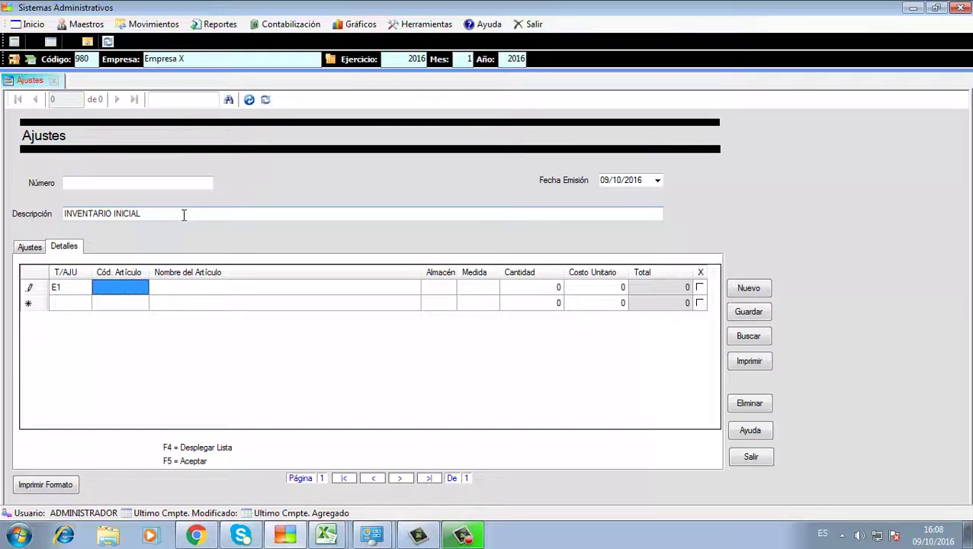
text(CAS001)
key(Return)
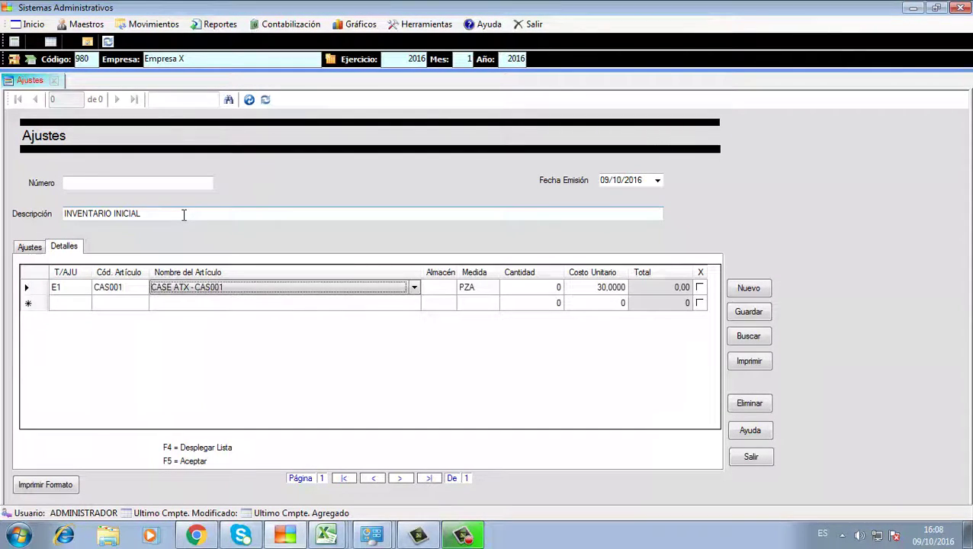
Complete the first CAS001 line with warehouse A1 and quantity 15, keeping the default measure and unit cost
key(Return)
text(A1)
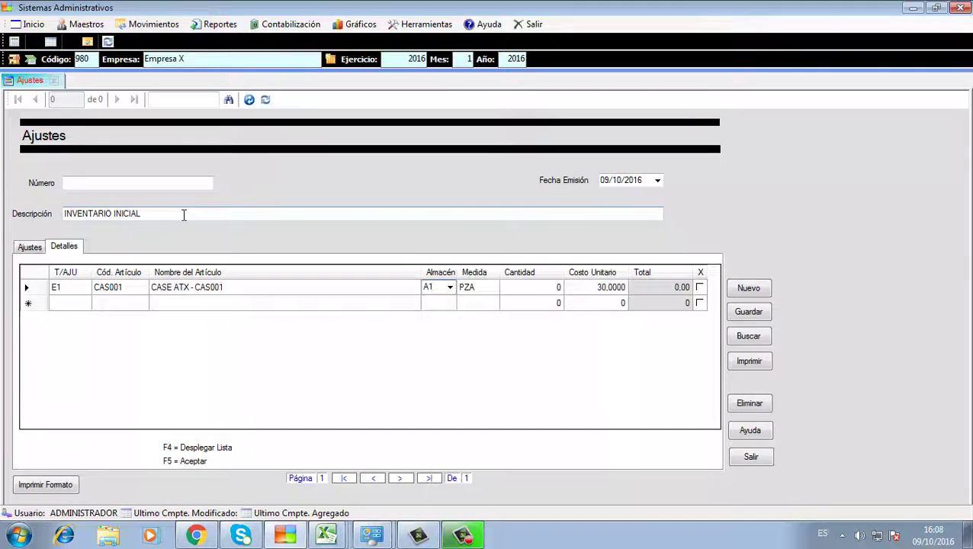
key(Return)
key(Return)
text(15)
key(Return)
key(Return)
key(Return)
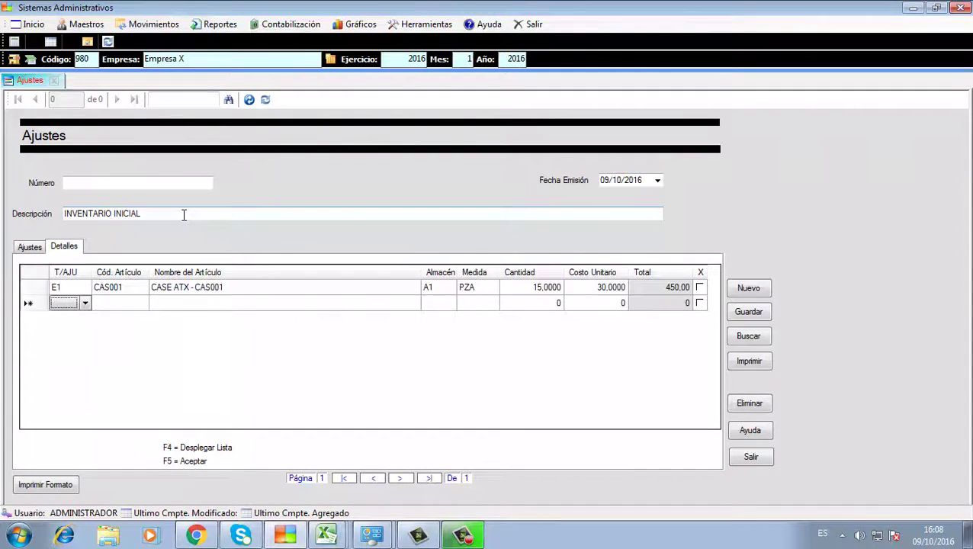
Start a second detail line with adjustment type E1 and article code CAS001
key(F4)
key(Return)
key(Return)
text(CAS001)
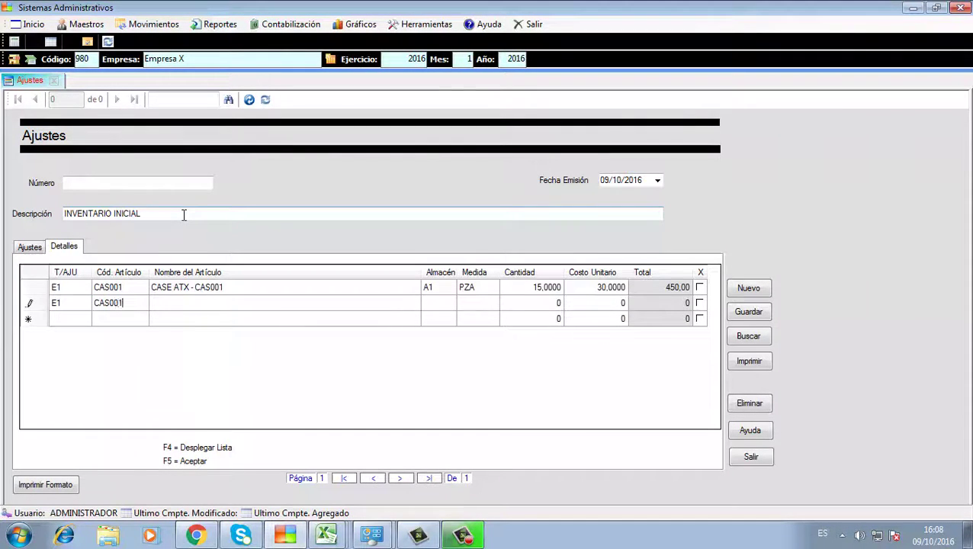
key(Return)
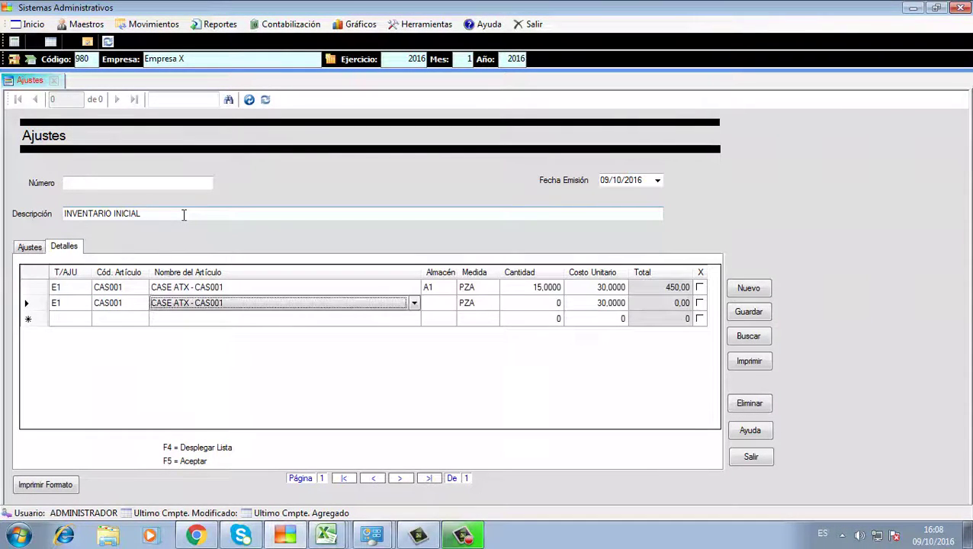
Complete the second CAS001 line with warehouse A2 and quantity 13
key(Return)
key(F4)
key(Down)
key(Return)
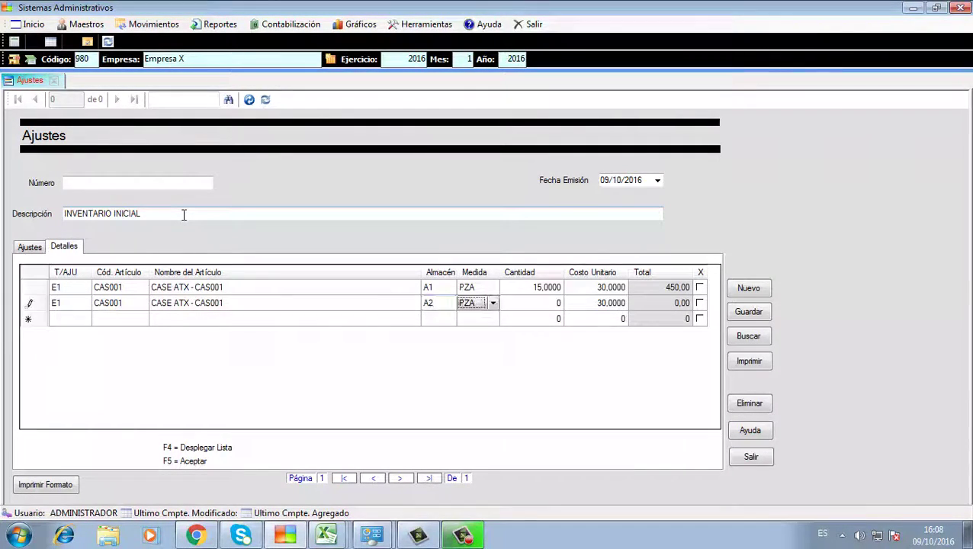
key(Return)
text(13)
key(Return)
key(Return)
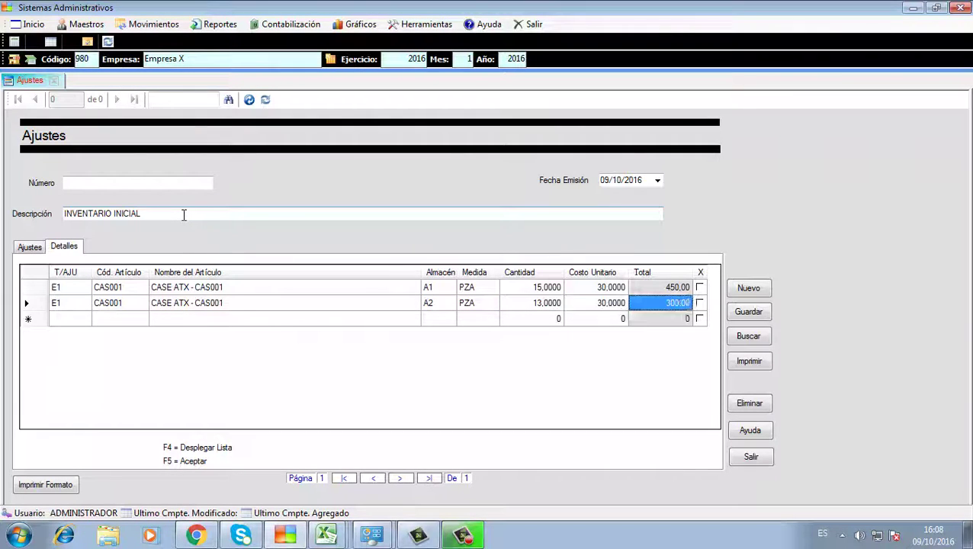
key(Return)
key(Return)
Start a third detail line with adjustment type E1 and article code CAS001
key(F4)
key(Return)
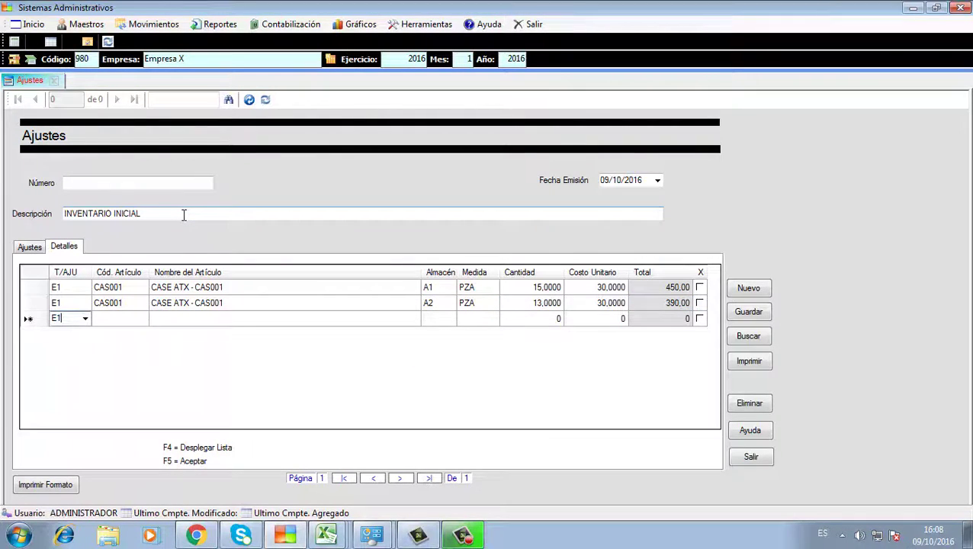
key(Return)
text(CAS001)
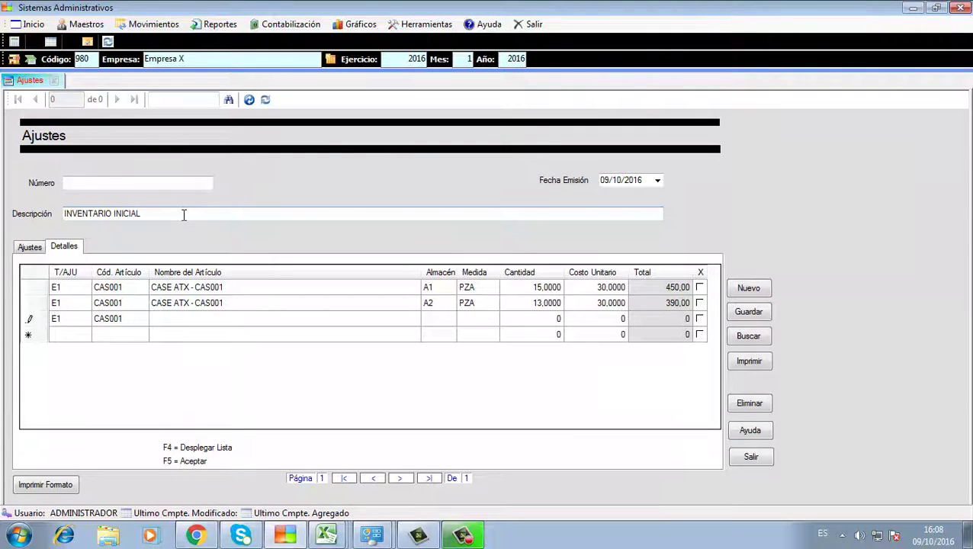
key(Return)
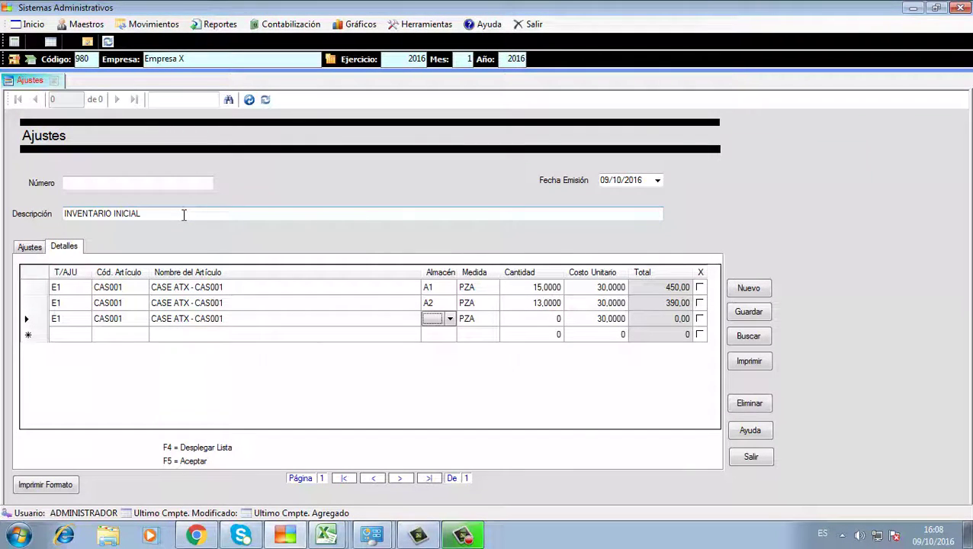
Complete the third CAS001 line with warehouse B1 and quantity 200
key(F4)
key(Return)
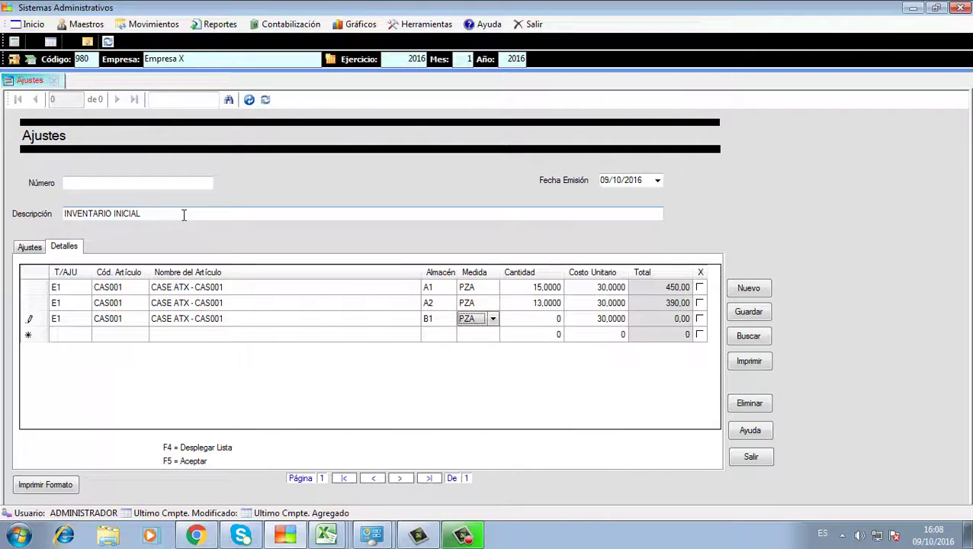
key(Return)
text(200)
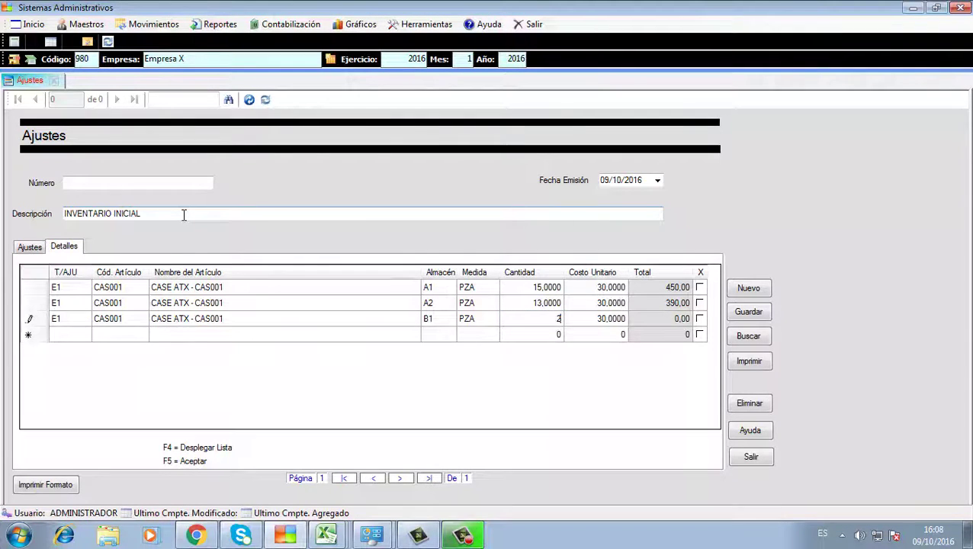
key(Return)
key(Return)
key(Return)
key(Return)
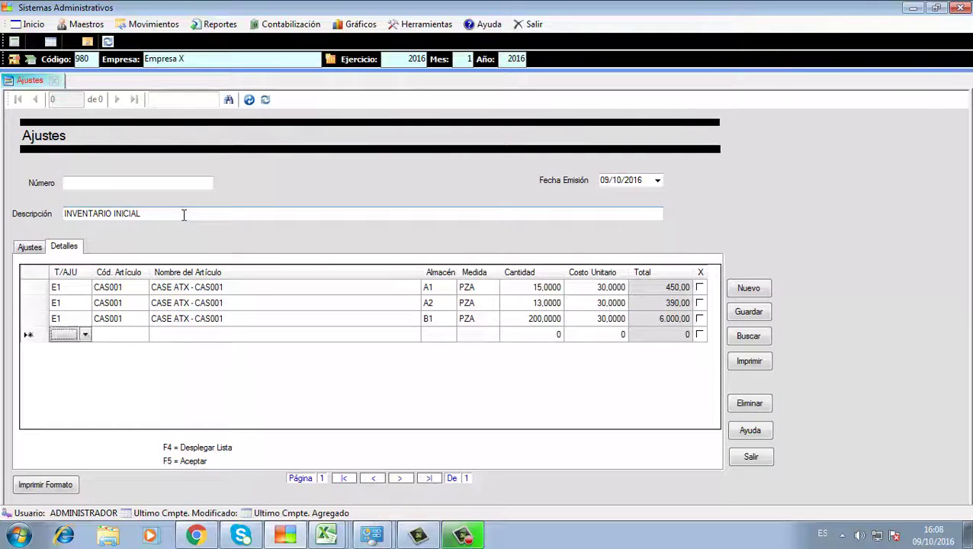
Start a fourth detail line with adjustment type E1 and article code DIS001
text(E1)
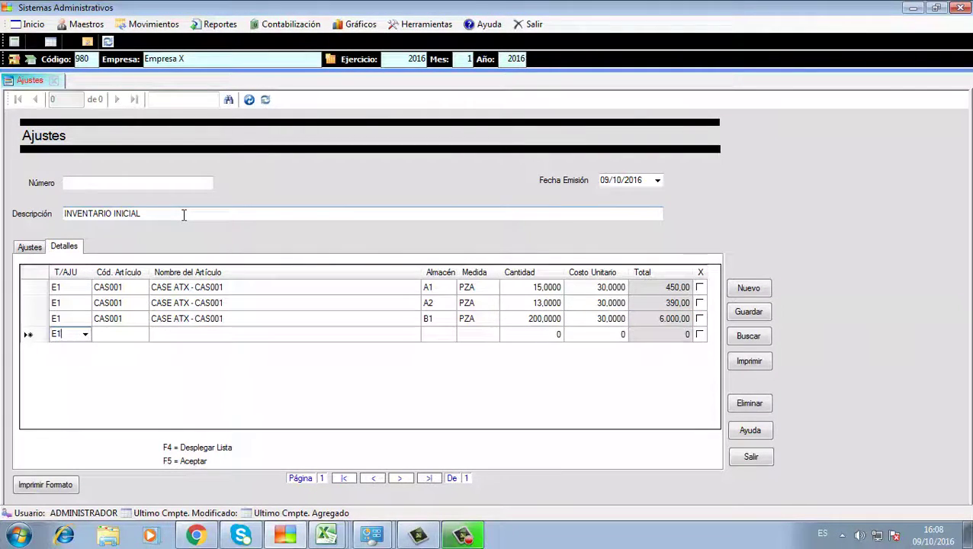
key(Return)
text(DI)
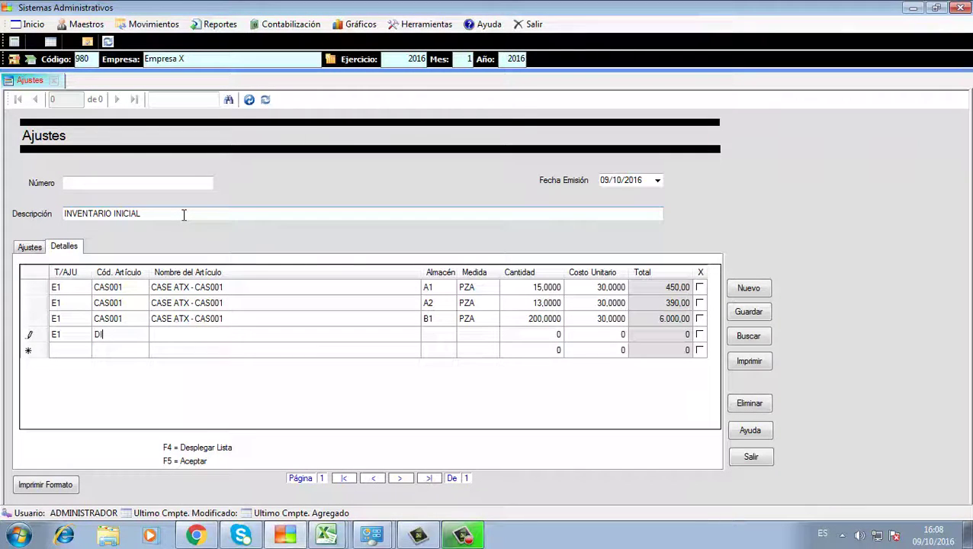
text(S001)
key(Return)
Complete the first DIS001 line with warehouse A1 and quantity 15
key(Return)
key(F4)
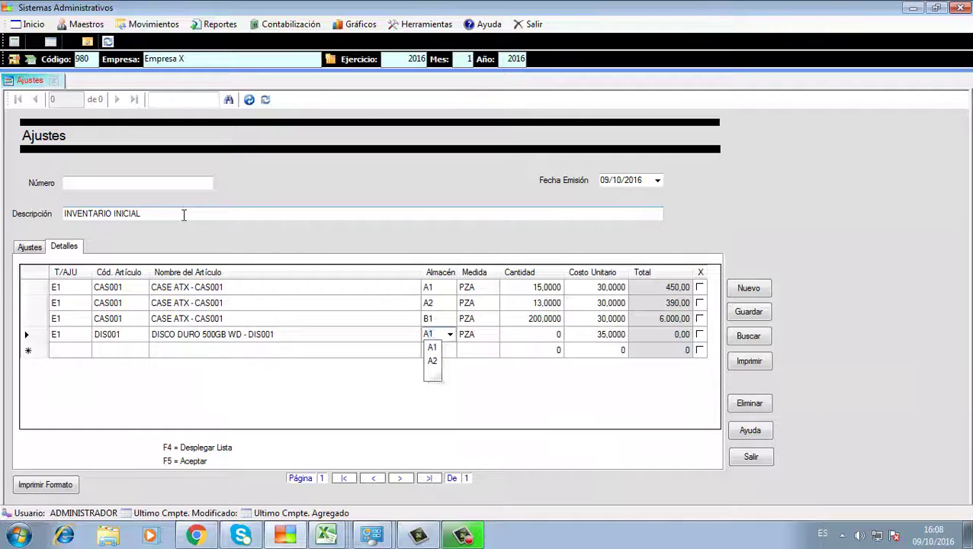
key(Return)
key(Return)
text(15)
key(Return)
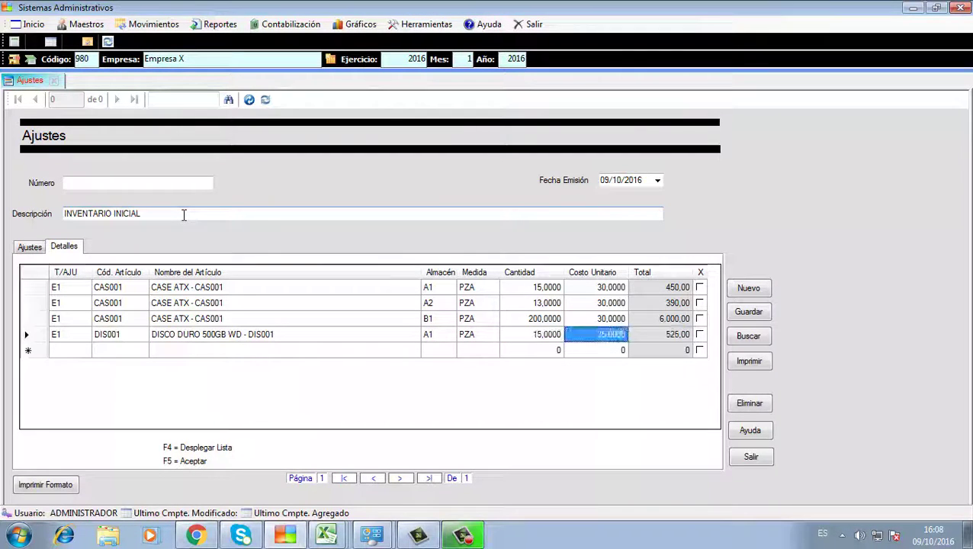
key(Return)
key(Return)
Start a fifth detail line with adjustment type E1 and article code DIS001
key(F4)
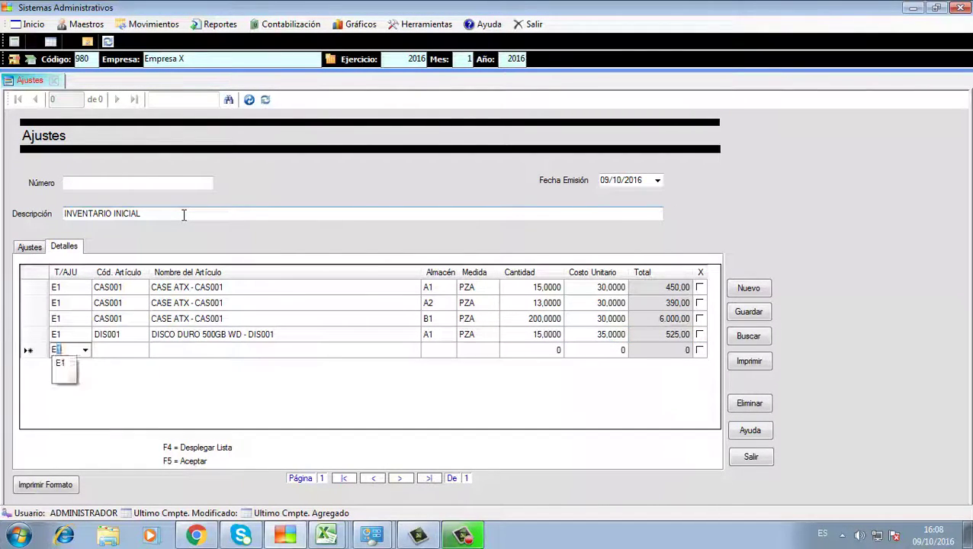
key(Return)
text(DIS001)
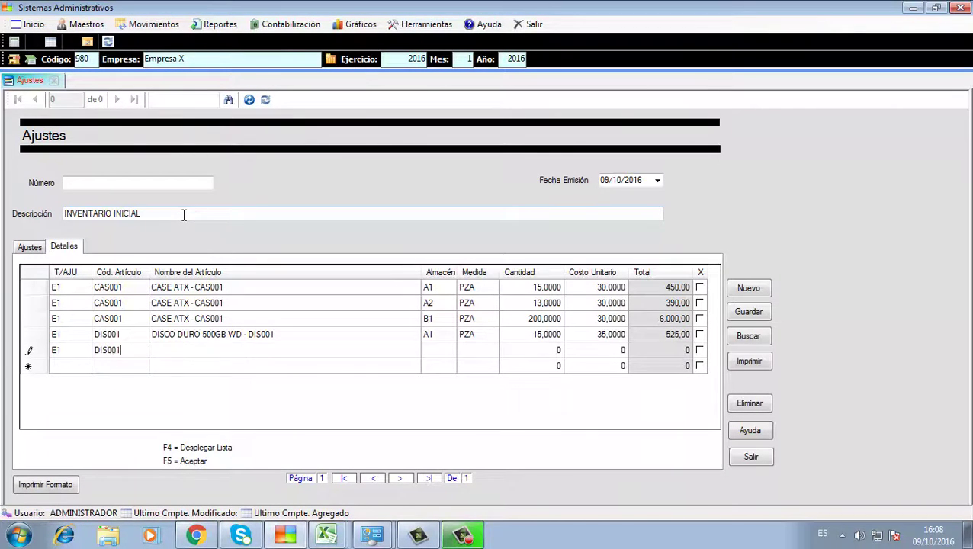
key(Return)
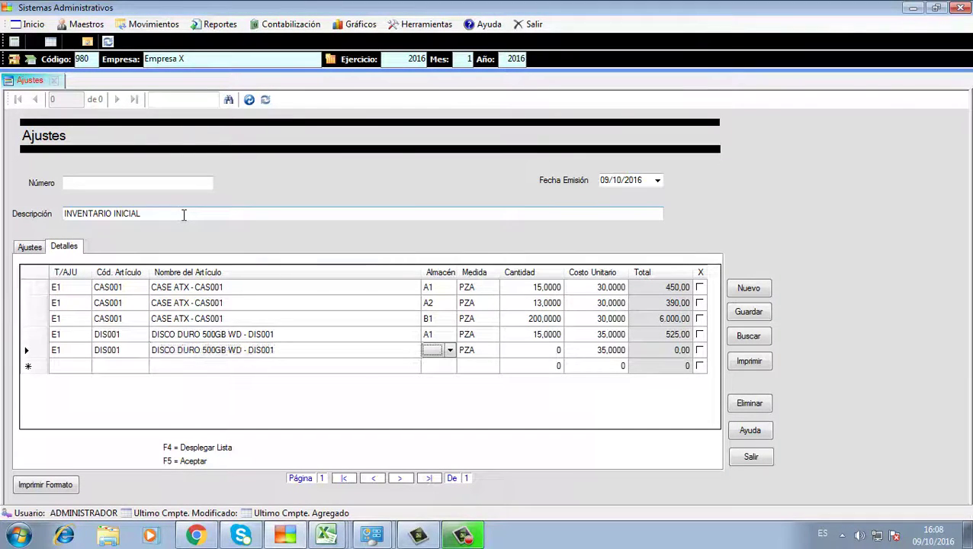
Complete the second DIS001 line with warehouse A2 and quantity 13
key(F4)
key(Down)
key(Return)
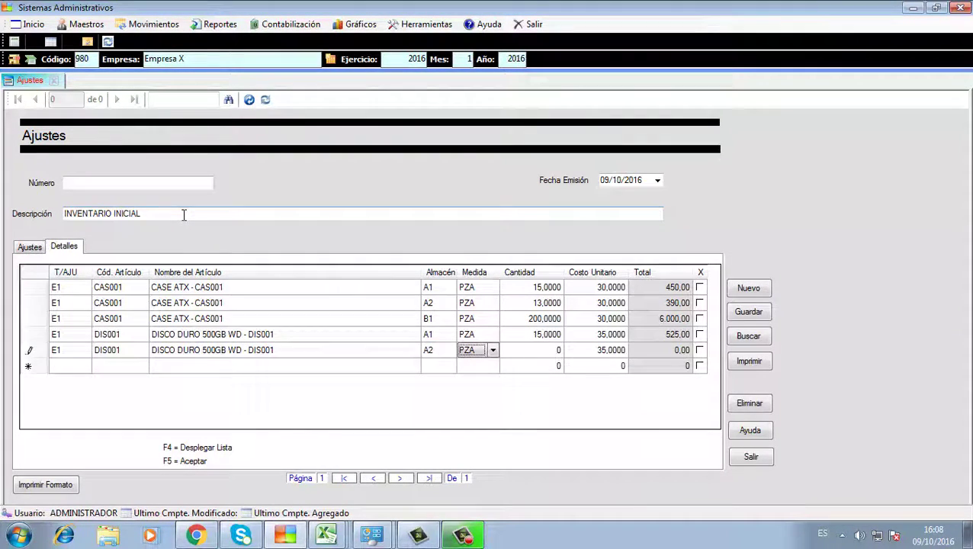
key(Return)
text(13)
key(Return)
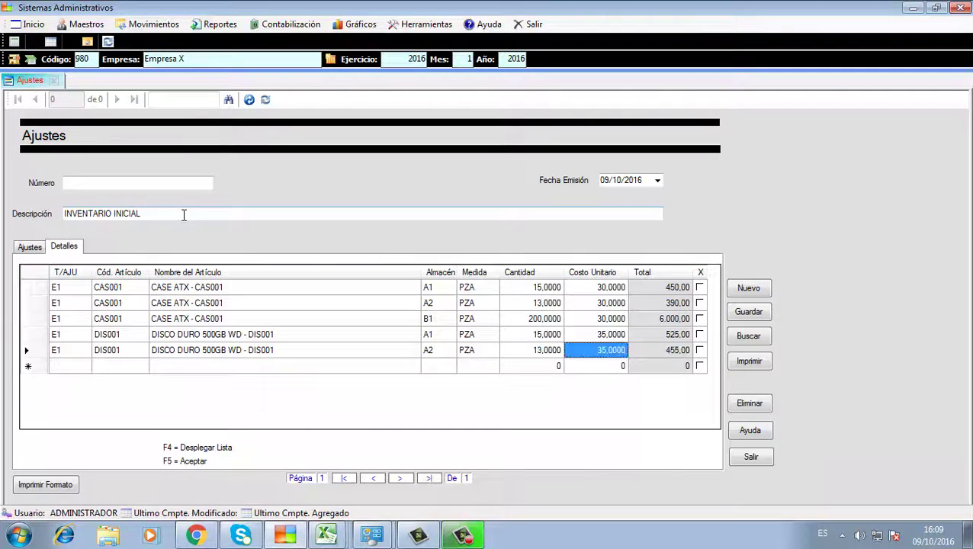
key(Return)
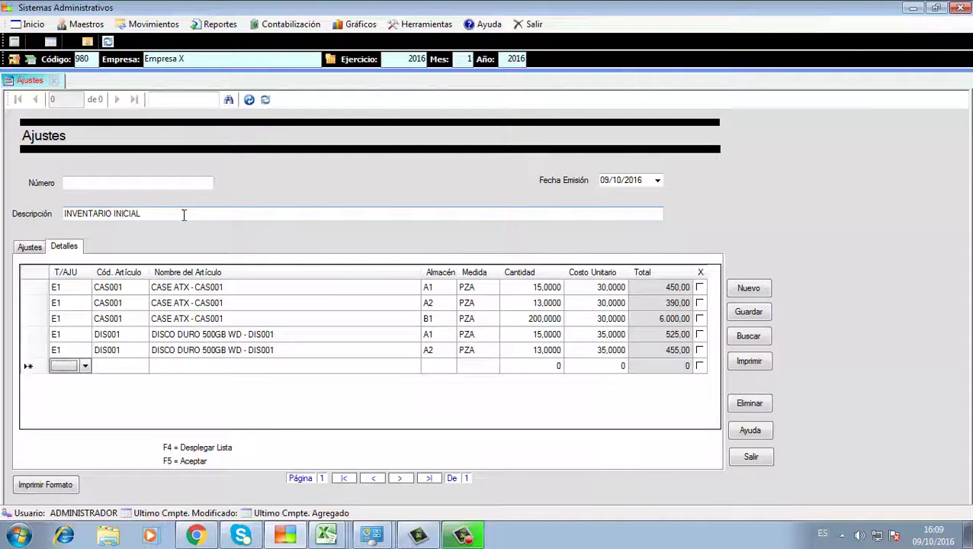
Start a sixth detail line with adjustment type E1 and article code DISC001
key(Return)
text(DISC)
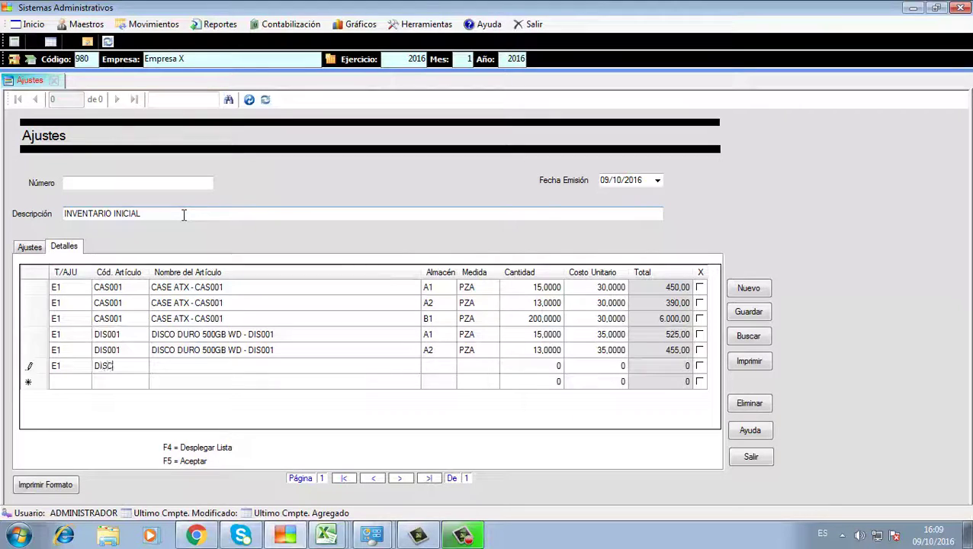
text(001)
key(Return)
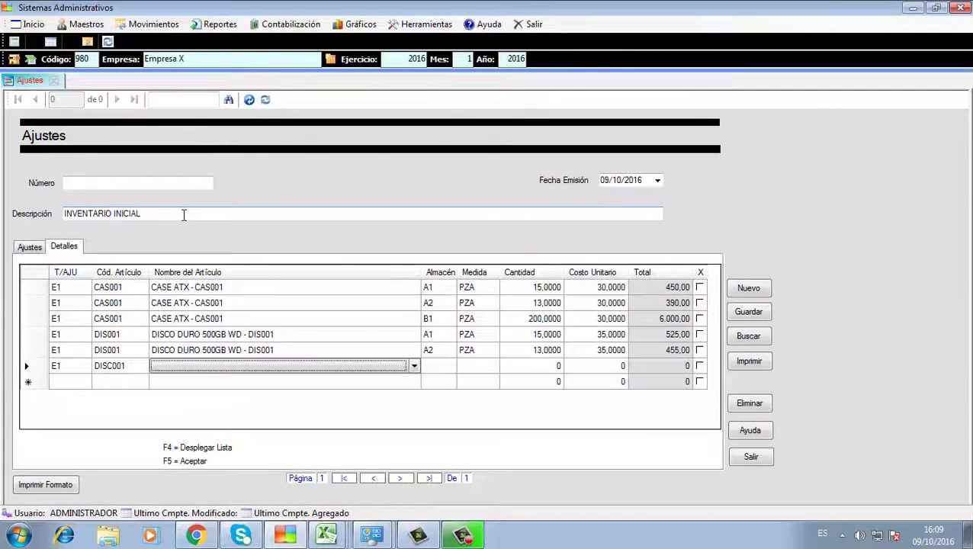
Correct the sixth line's article code to DIS001 and accept the matching article
key(shift+Tab)
key(F2)
key(Left)
key(Left)
key(Left)
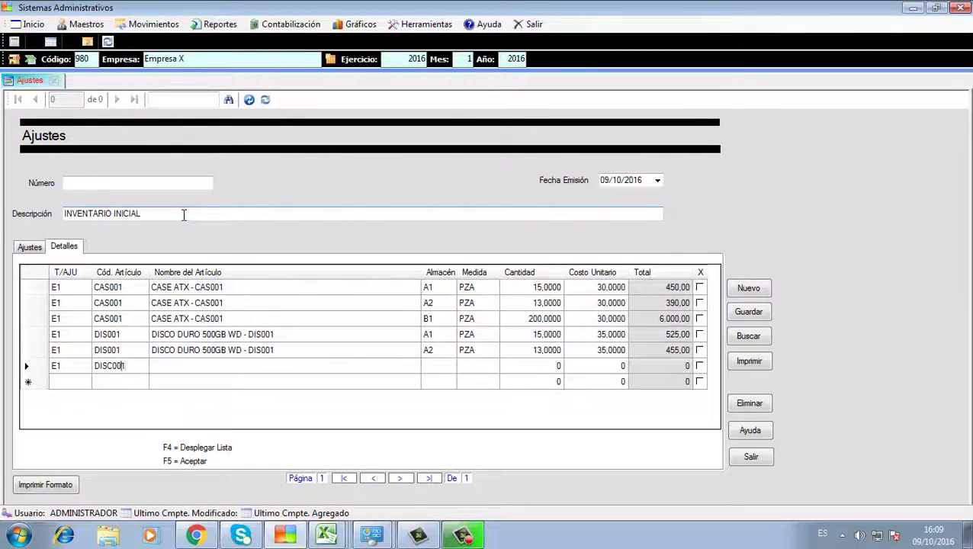
key(Return)
key(Return)
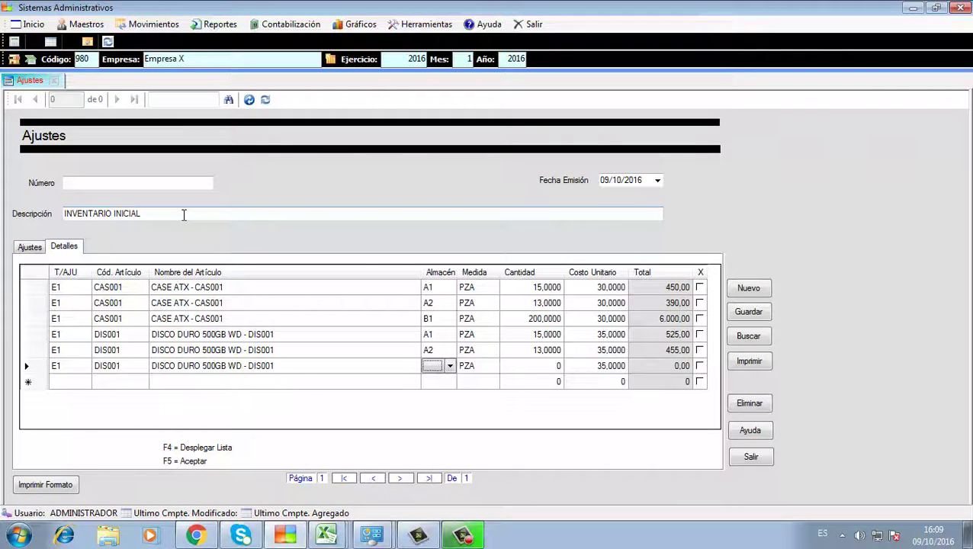
Complete the third DIS001 line with warehouse B1 and quantity 250
text(B1)
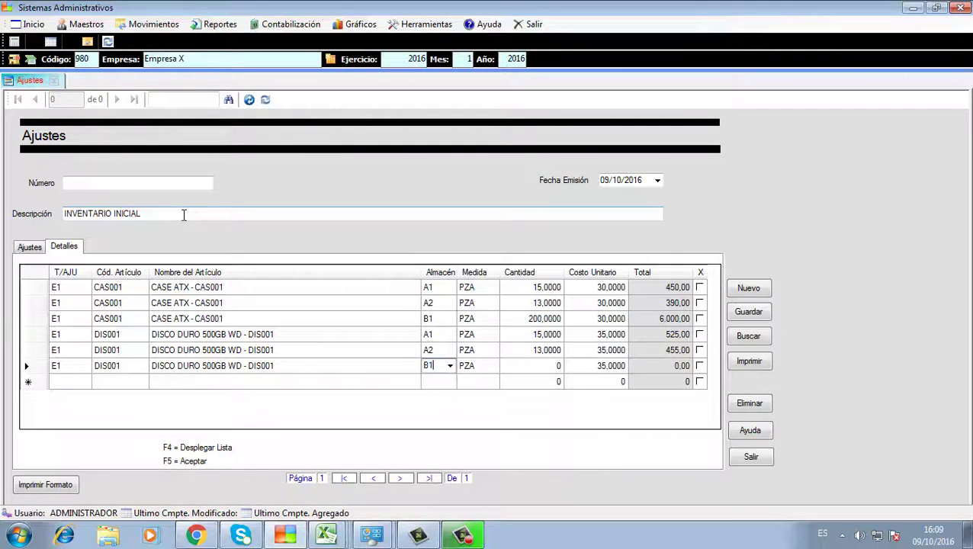
key(Return)
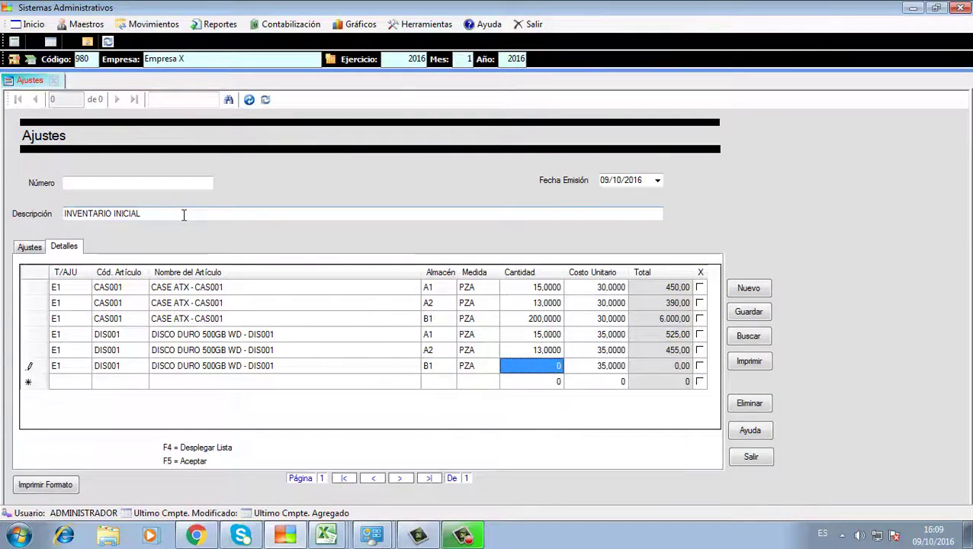
text(250)
key(Return)
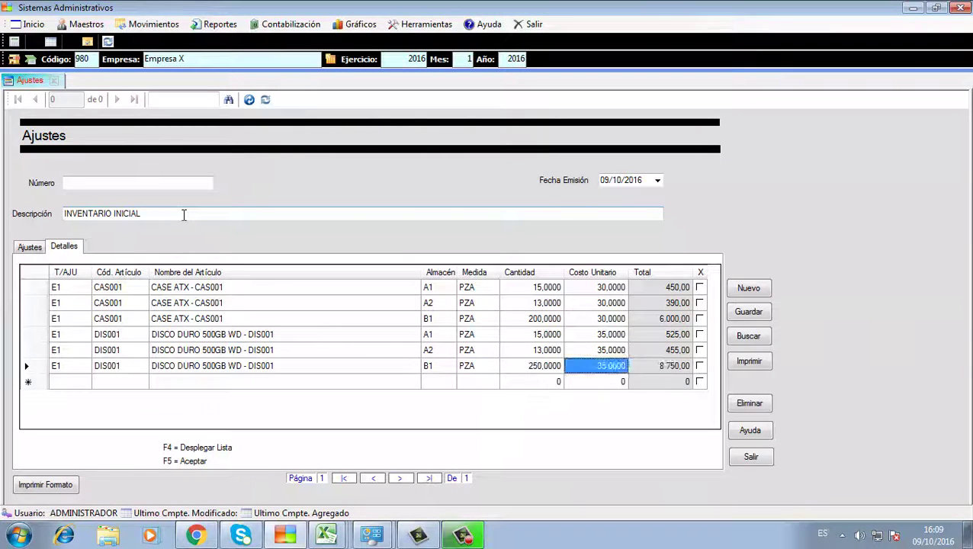
key(Return)
key(Return)
Start a seventh detail line with adjustment type E1 and article code MEM001, accepting the matching article
text(E1)
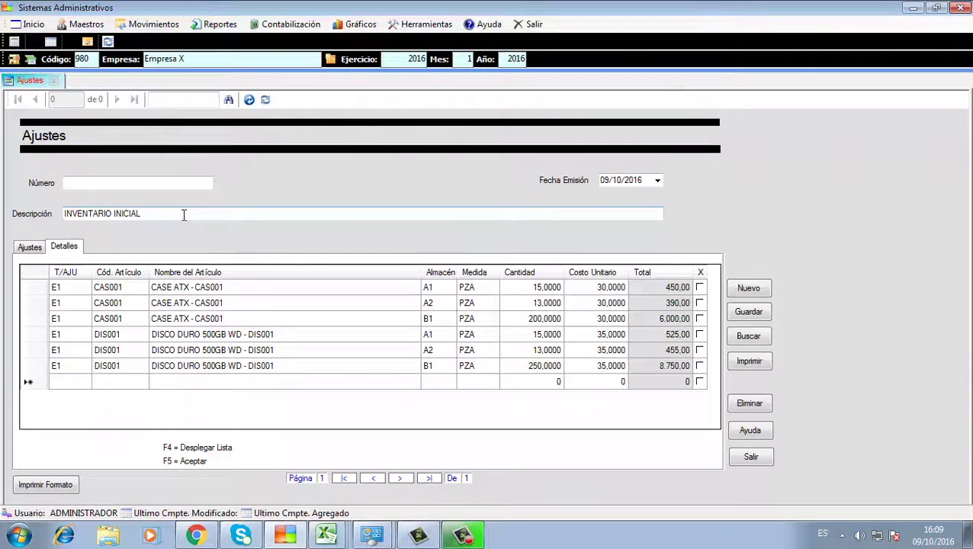
key(Return)
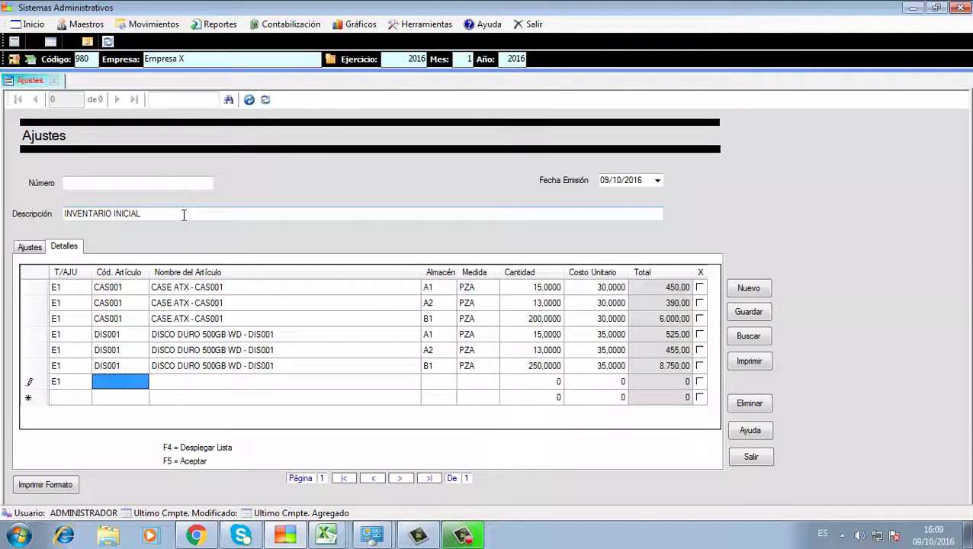
text(MEM001)
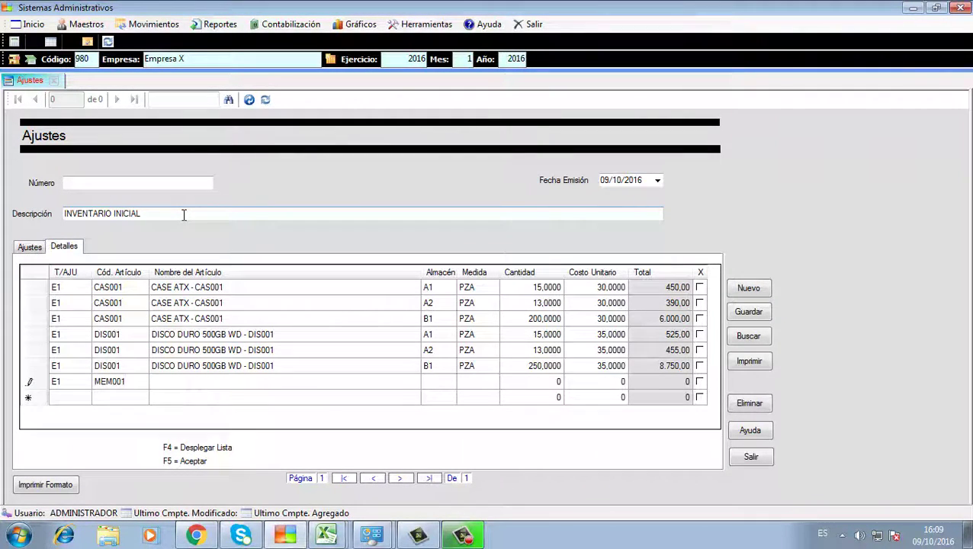
key(Return)
key(Return)
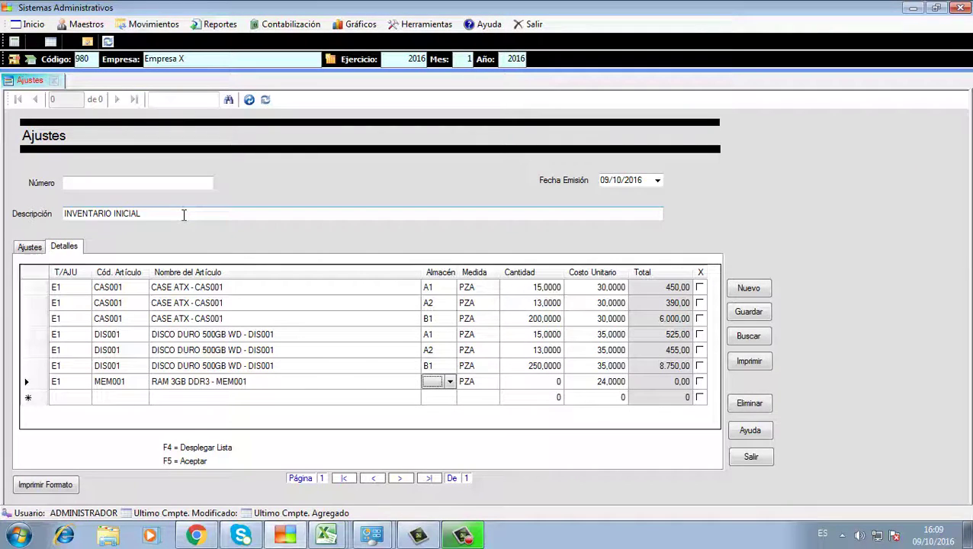
Complete the first MEM001 line with warehouse A1 and quantity 18
text(A1)
key(Return)
key(Return)
text(18)
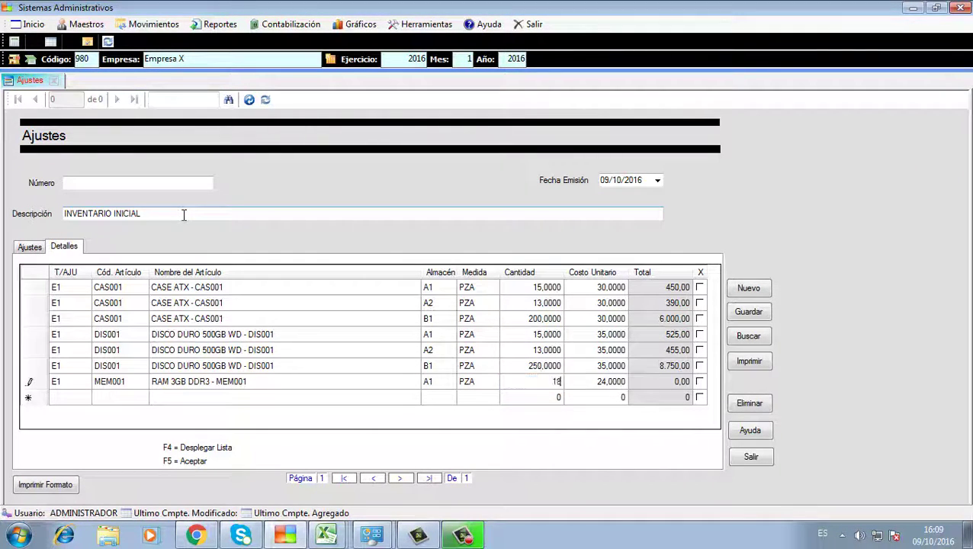
key(Return)
key(Return)
key(Return)
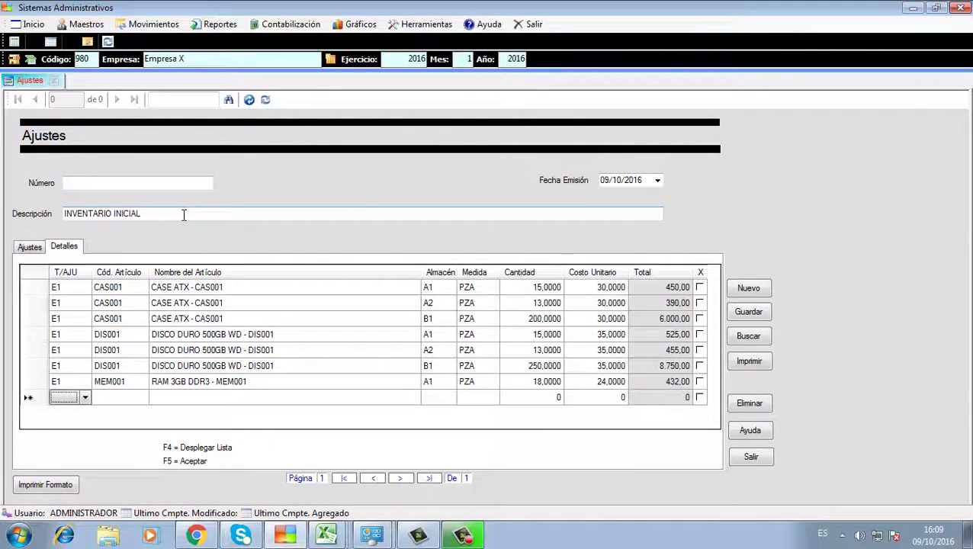
Start an eighth detail line with adjustment type E1 and article code MEM001, accepting the matching article
text(E1)
key(Return)
key(Return)
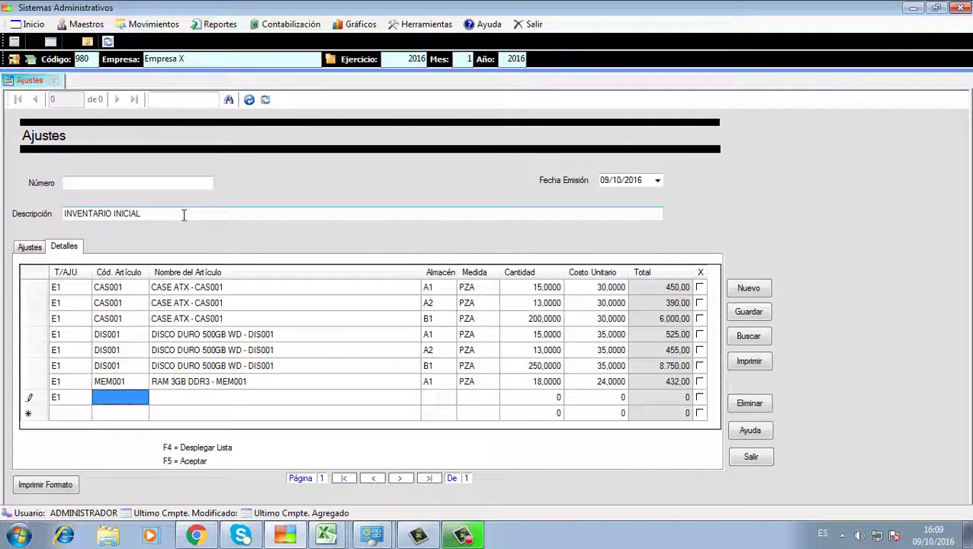
text(MEM001)
key(Return)
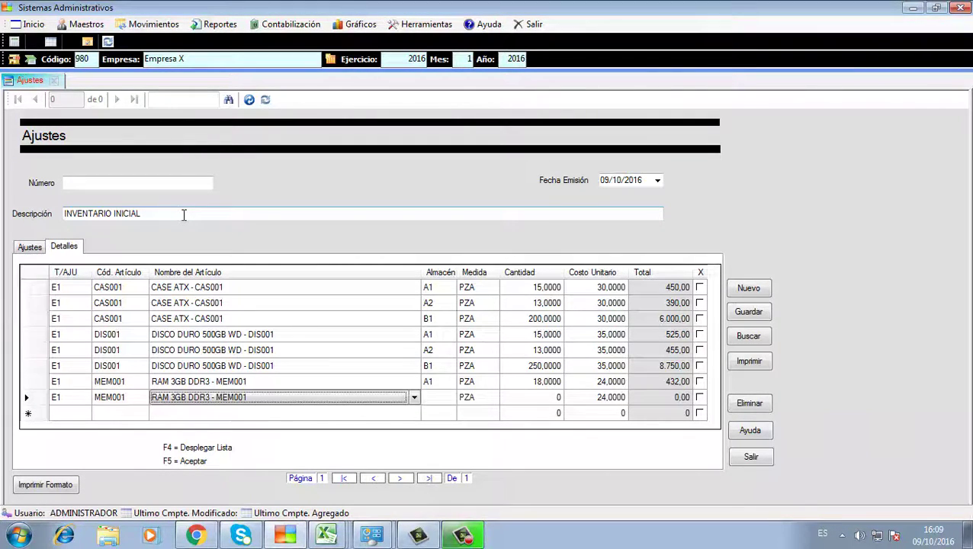
key(Return)
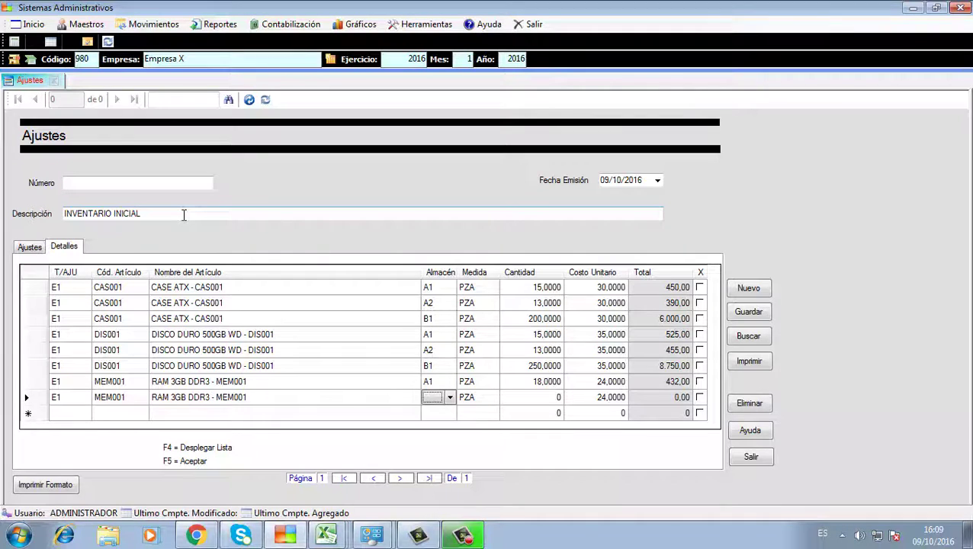
Complete the second MEM001 line with warehouse A2 and quantity 14
text(A2)
key(Return)
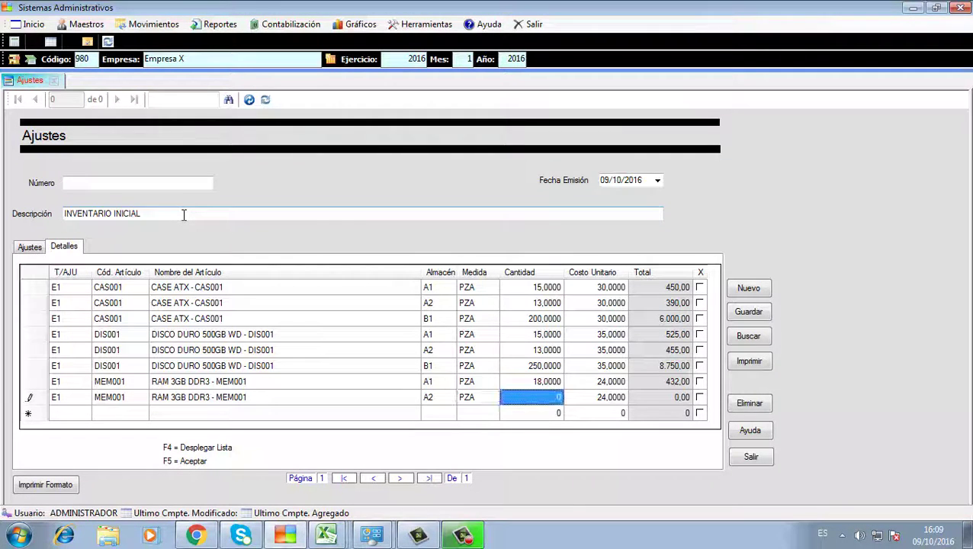
text(14)
key(Return)
key(Return)
Start a ninth detail line with adjustment type E1 and article code MEM001, accepting the matching article
text(E1)
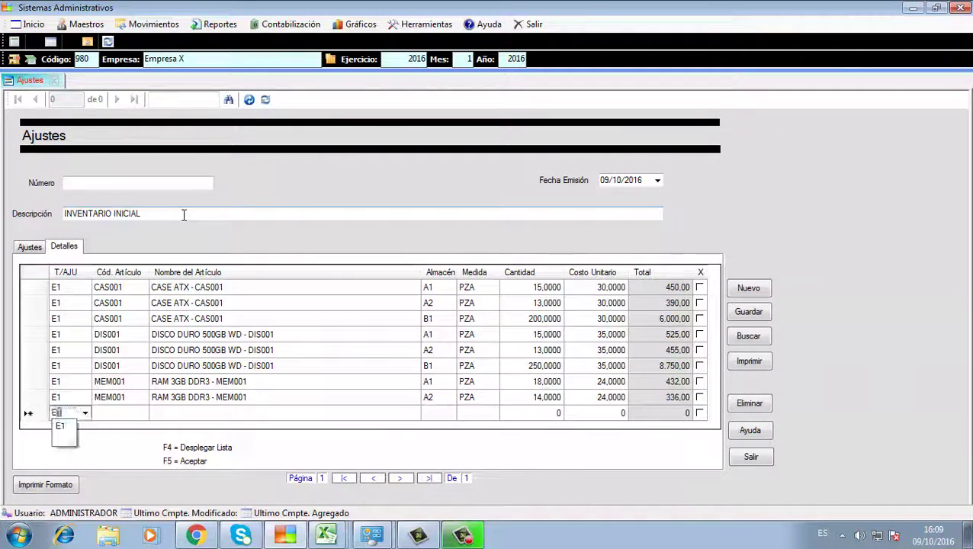
key(Return)
text(MEM001)
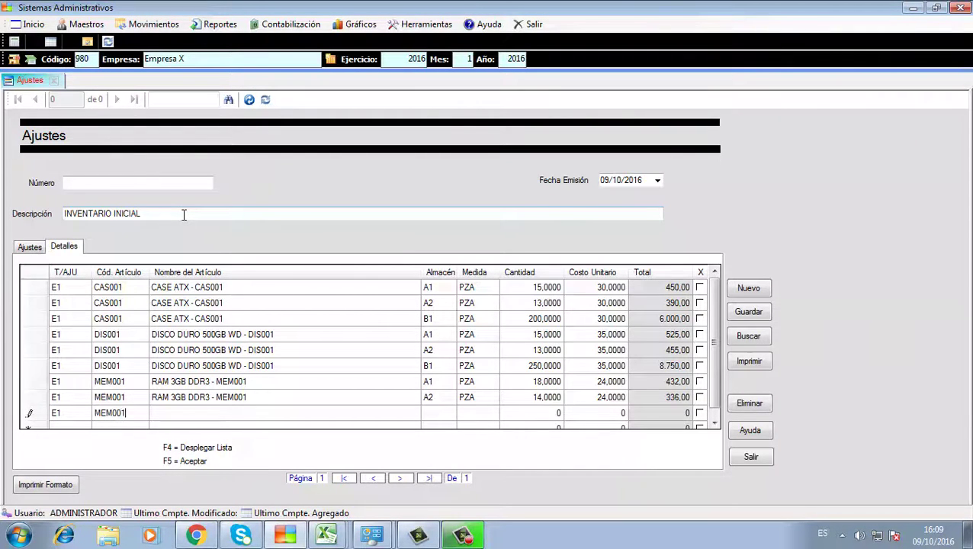
key(Return)
key(Return)
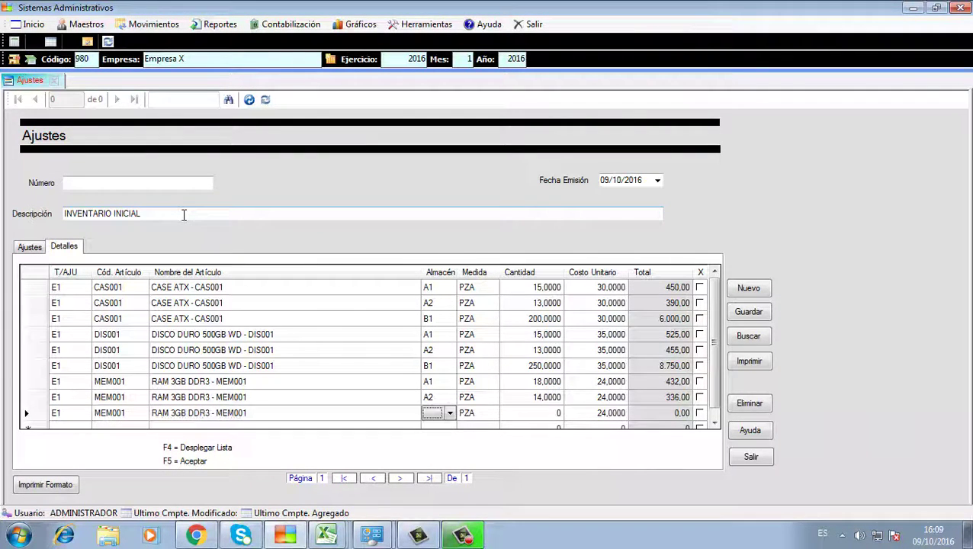
Enter warehouse B2 and quantity 250 in the third MEM001 line and try to finish the line
text(B)
key(Return)
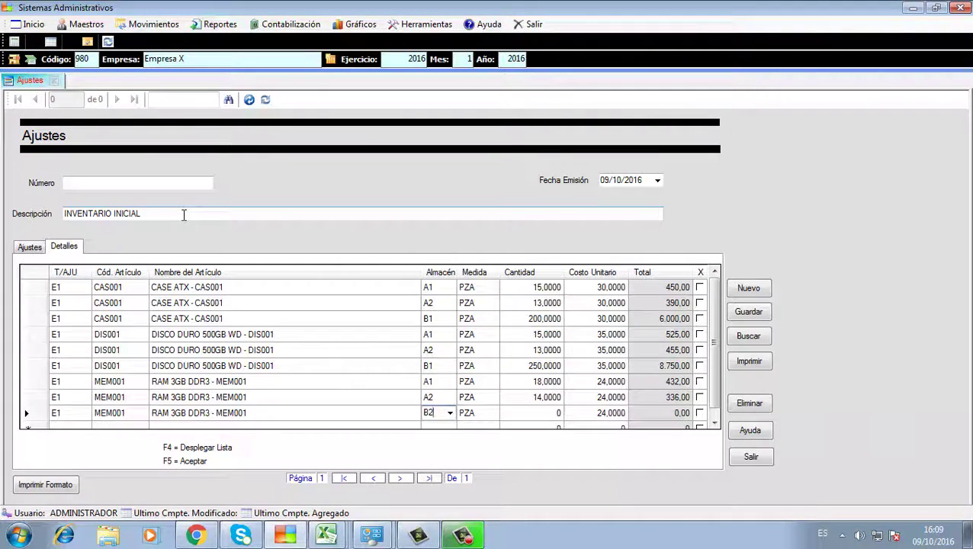
key(Return)
text(250)
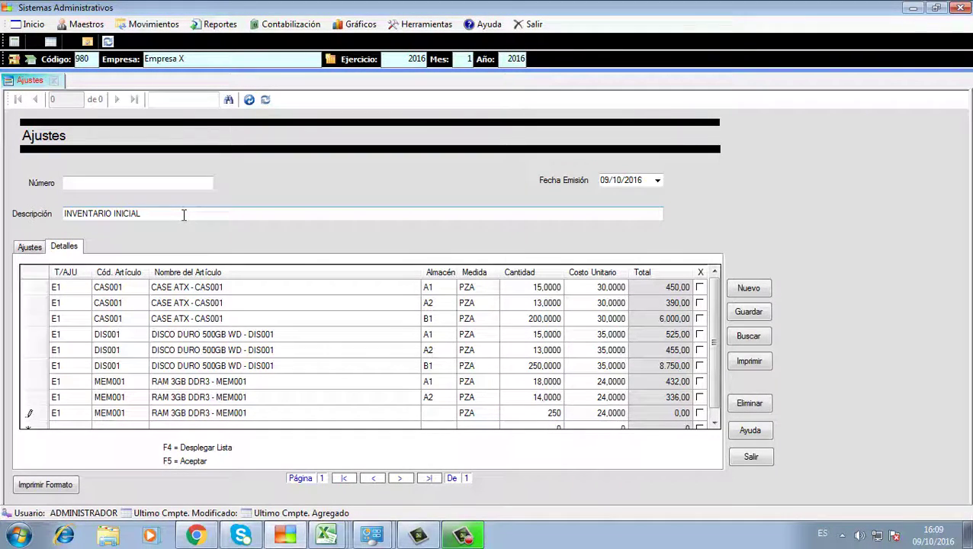
key(Return)
key(Return)
key(Return)
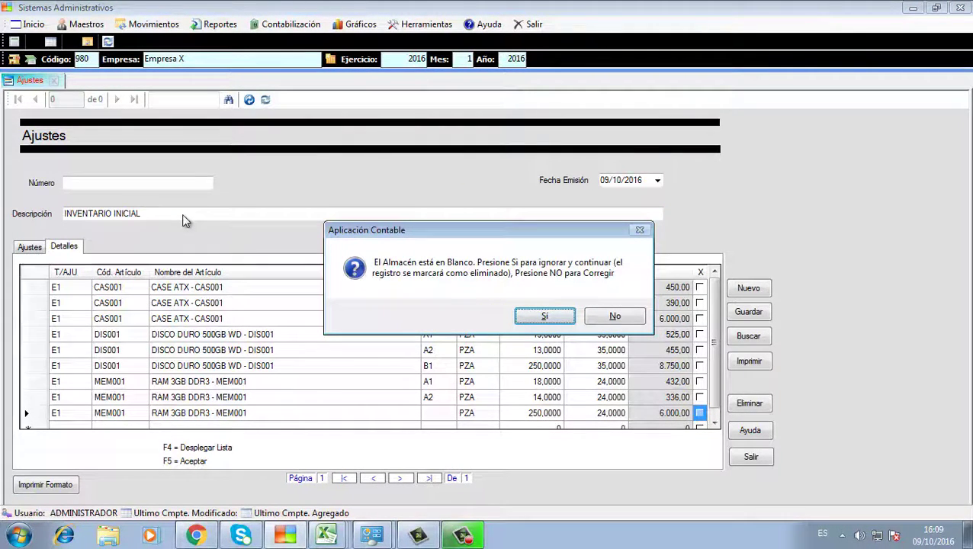
Choose to correct the third MEM001 line, set its warehouse to B1 and finish the line
click(614, 317)
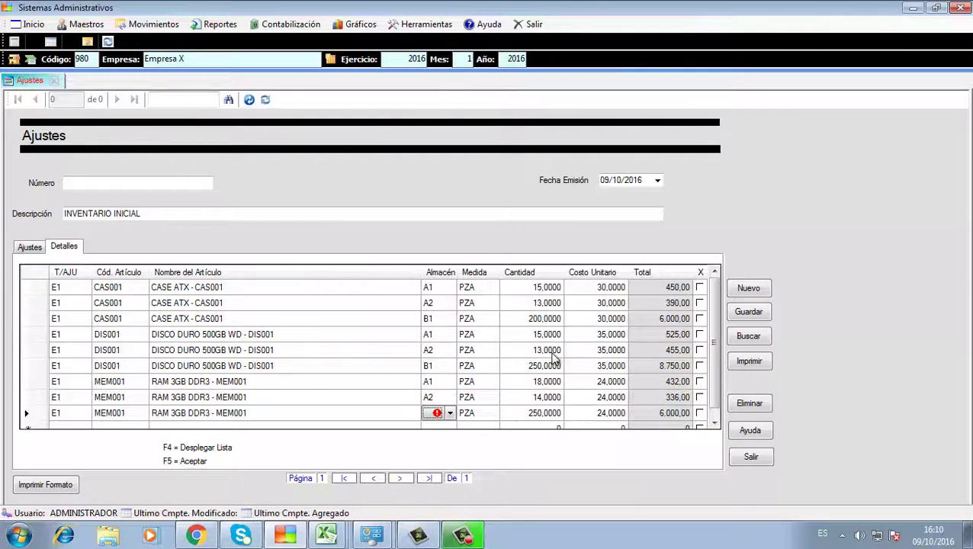
click(449, 412)
key(Return)
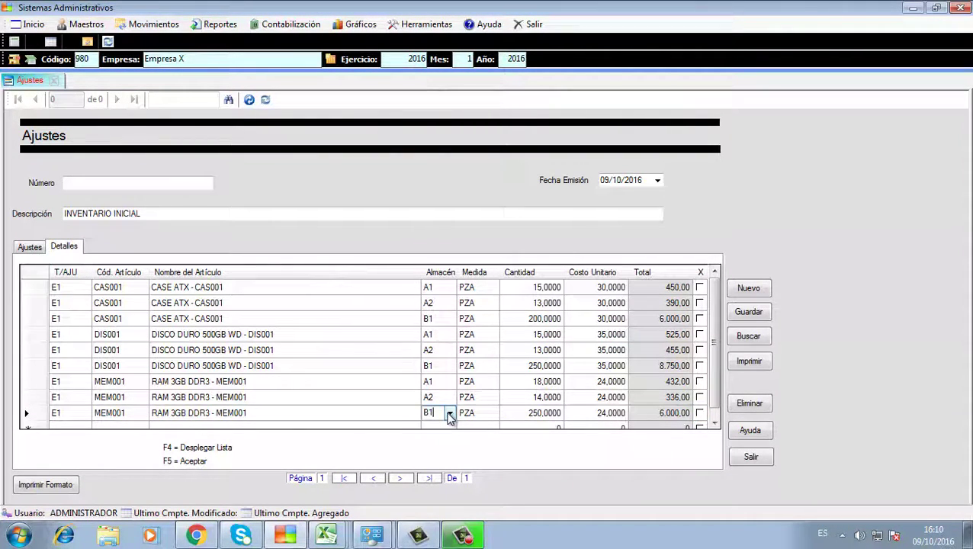
key(Tab)
key(Tab)
key(Tab)
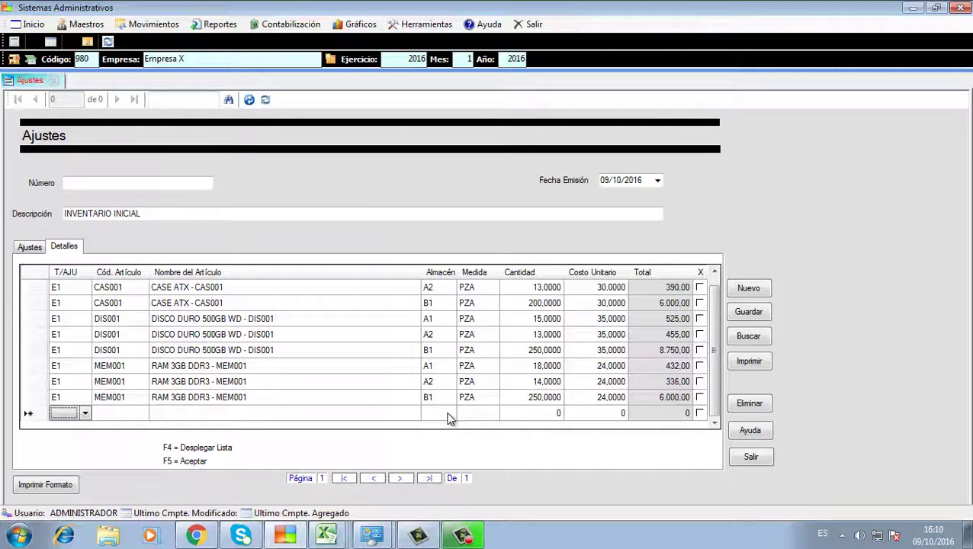
Start a tenth detail line with adjustment type E1 and article code MON001
key(F4)
key(Return)
key(Tab)
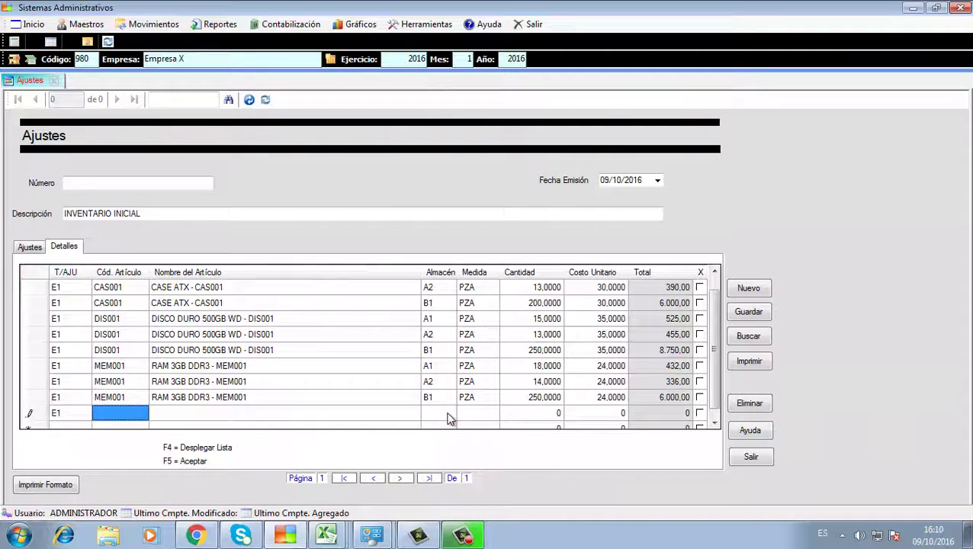
text(MON001)
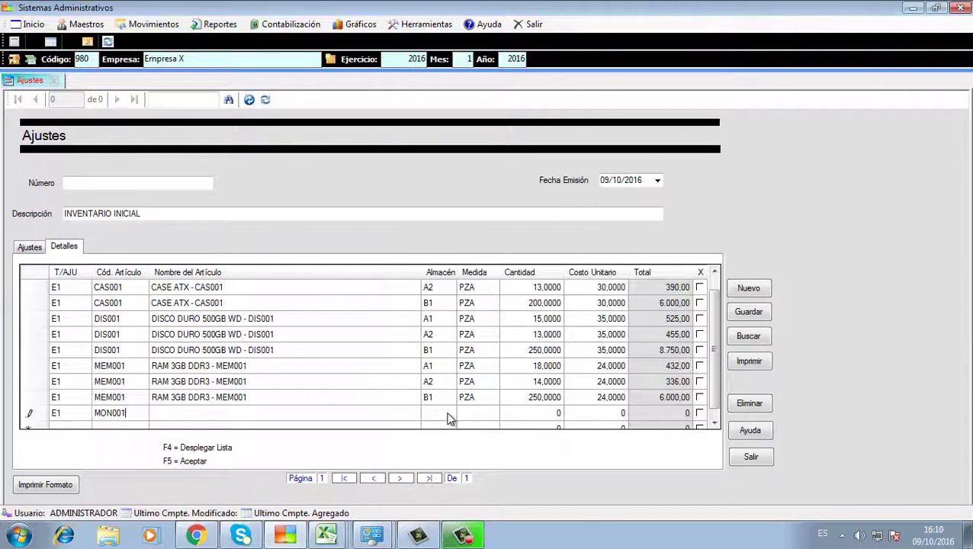
key(Tab)
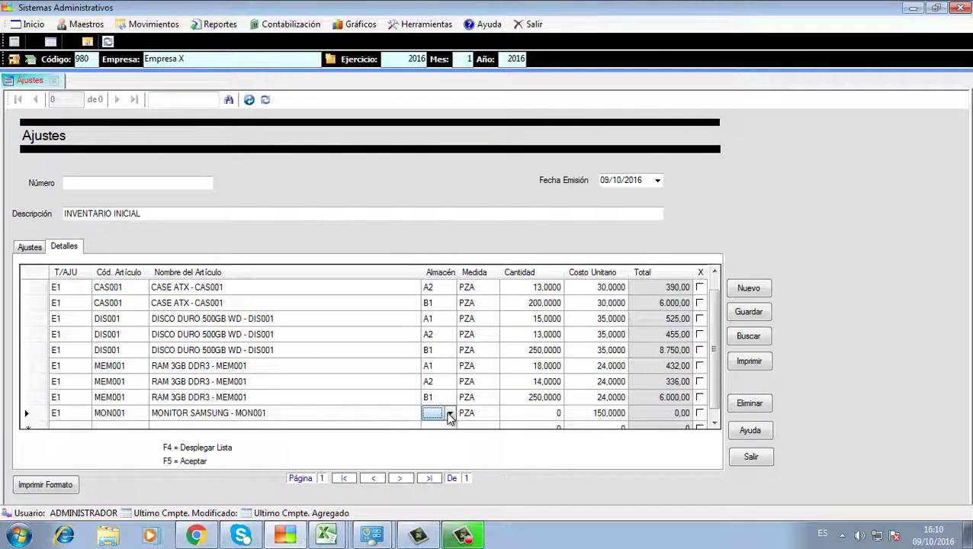
Complete the first MON001 line with warehouse A1 and quantity 15
key(F4)
key(Return)
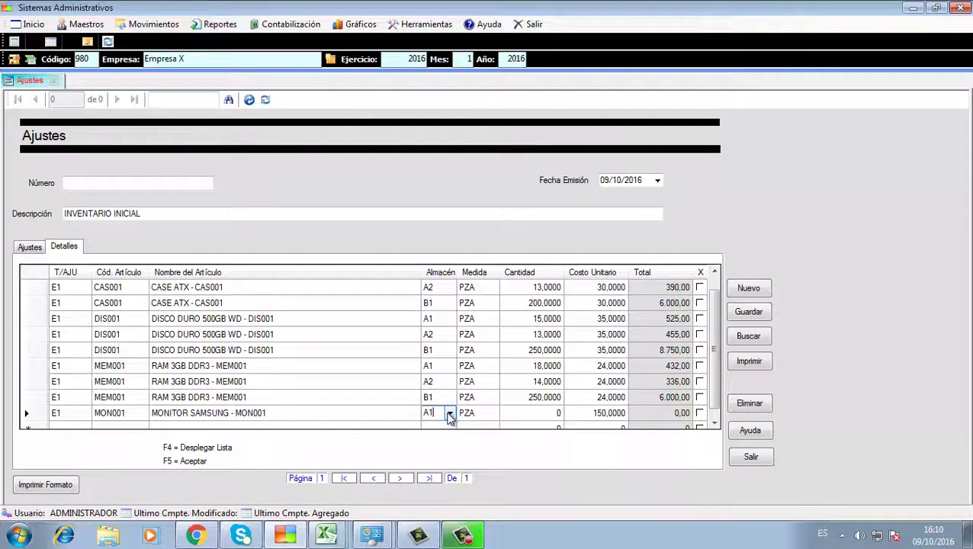
key(Tab)
key(Tab)
text(1)
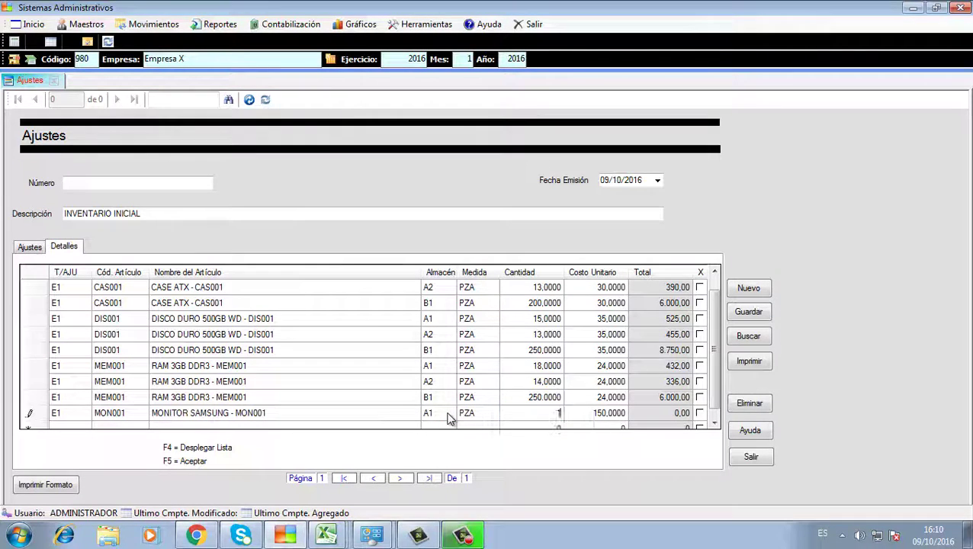
text(5)
key(Tab)
key(Tab)
key(Tab)
Start an eleventh detail line with adjustment type E1 and article code MON001
key(F4)
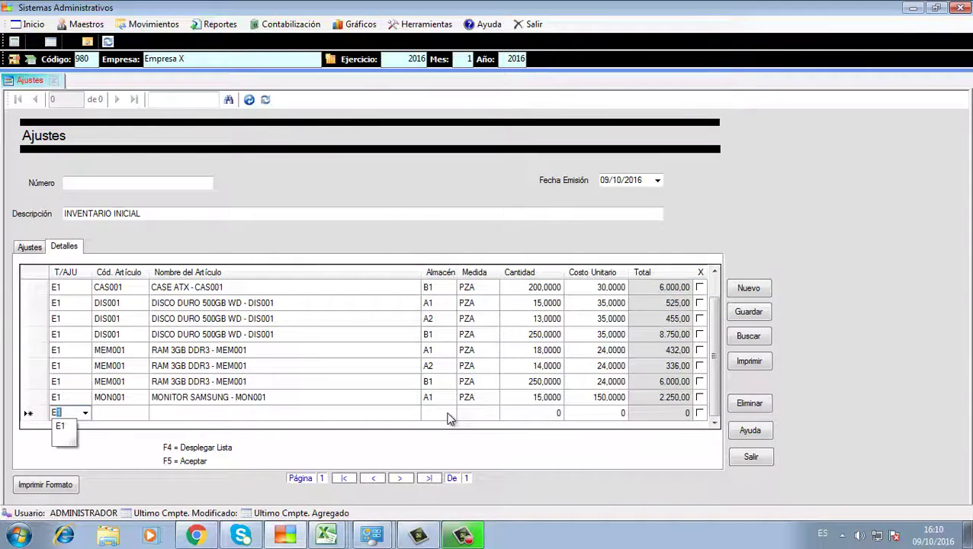
key(Return)
key(Tab)
text(MON)
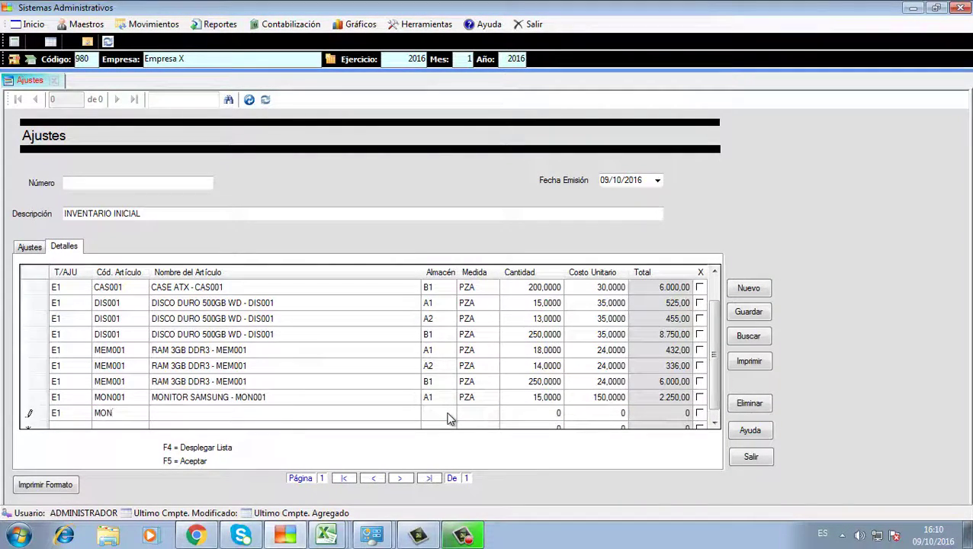
key(Tab)
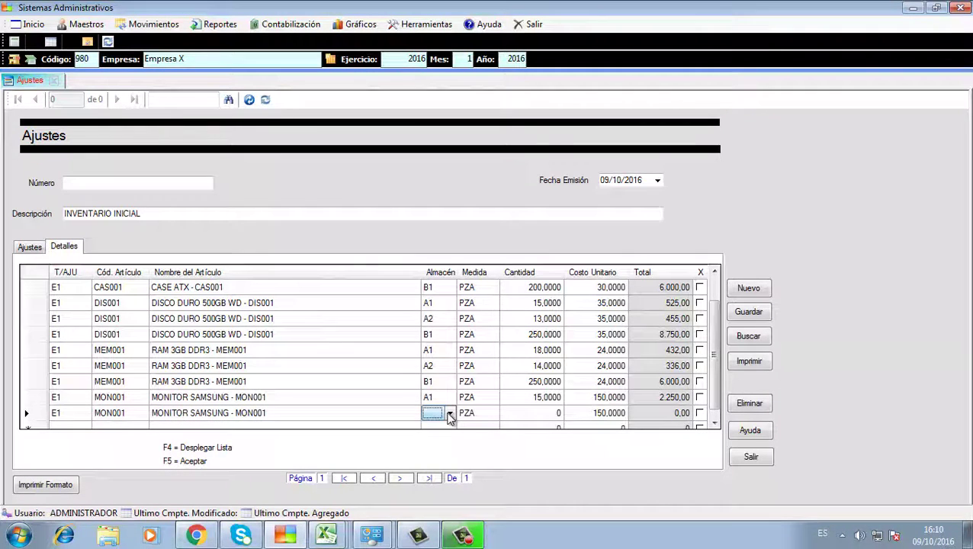
Complete the second MON001 line with warehouse A2 and quantity 13
text(A2)
key(Tab)
key(Tab)
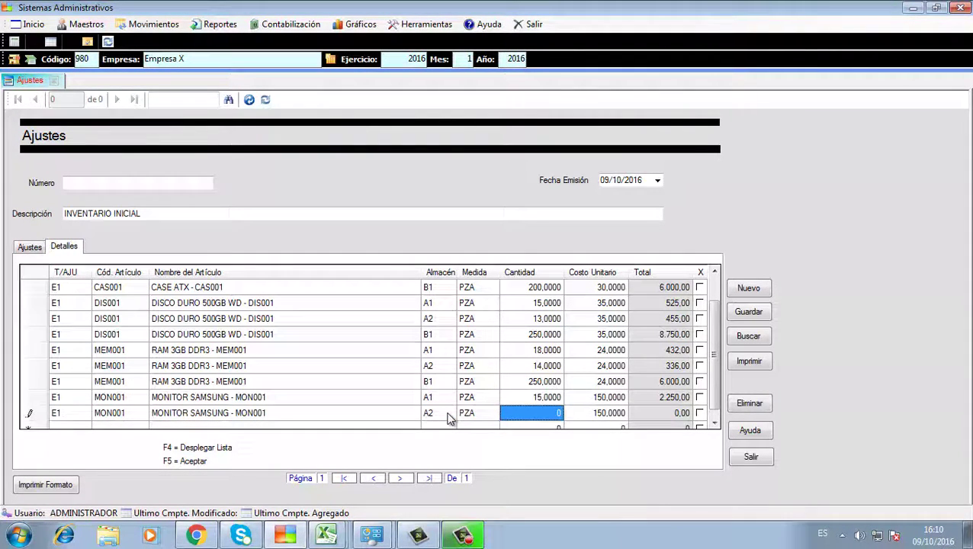
text(13)
key(Tab)
key(Tab)
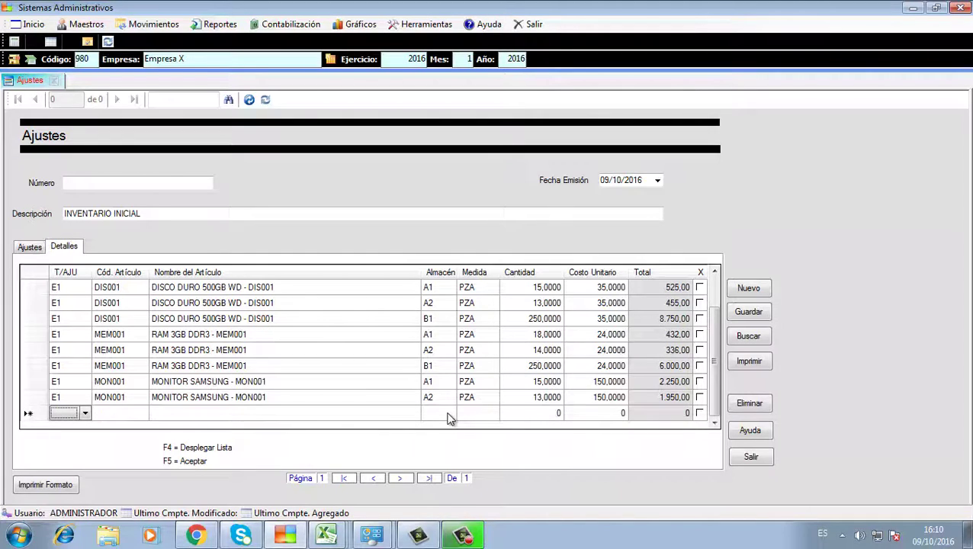
Start a twelfth detail line with adjustment type E1 and article code MON001, accepting the matching article
text(E1)
key(Tab)
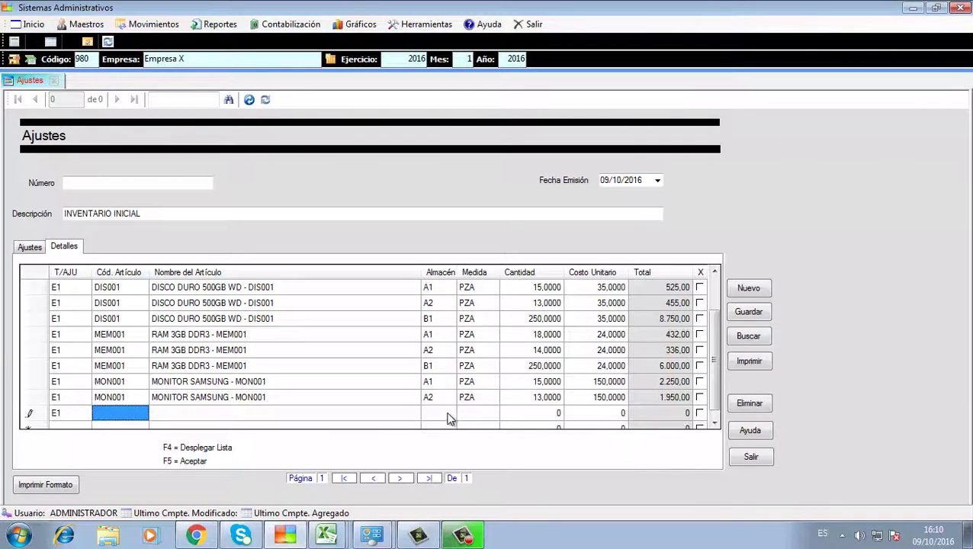
text(MON00)
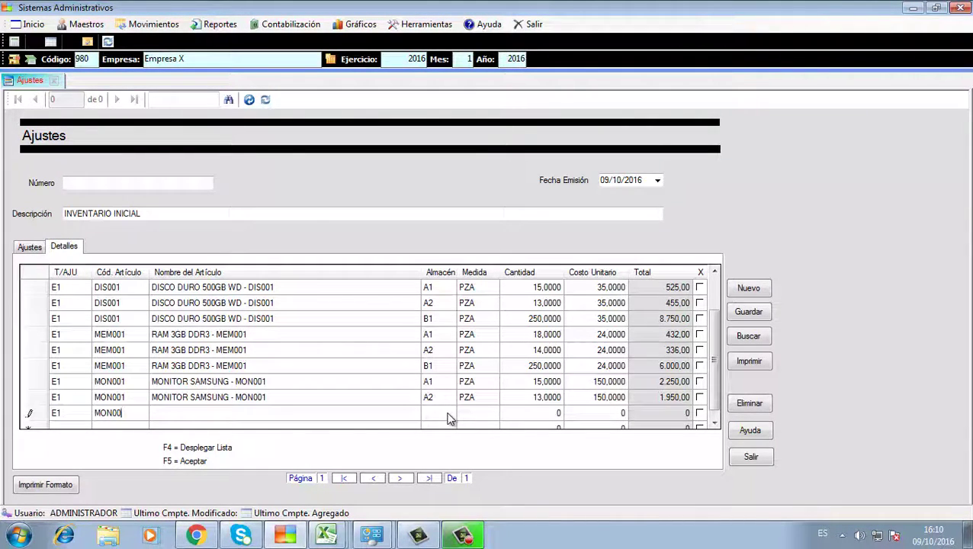
text(1)
key(Tab)
key(Tab)
Complete the third MON001 line with warehouse B1 and quantity 200
text(B1)
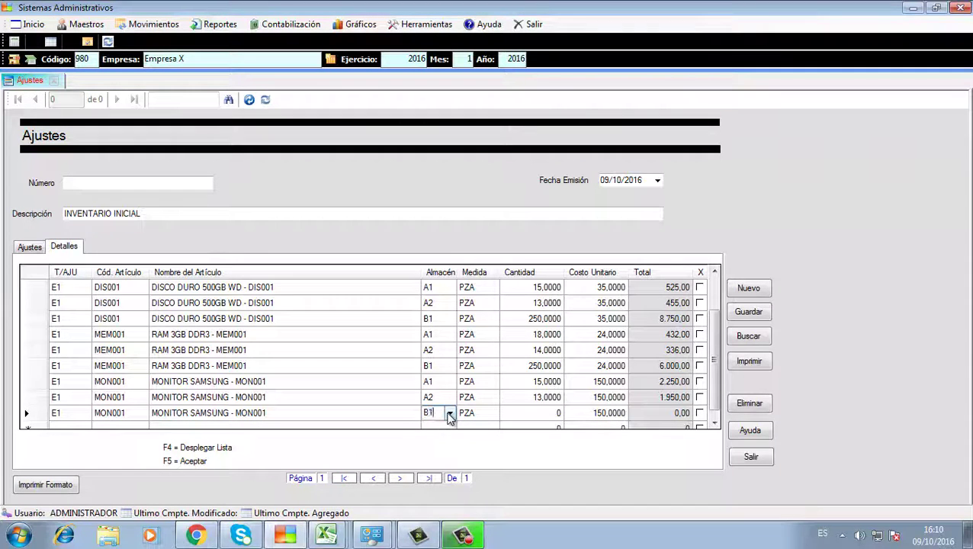
key(Tab)
key(Tab)
text(200)
key(Tab)
key(Tab)
key(Tab)
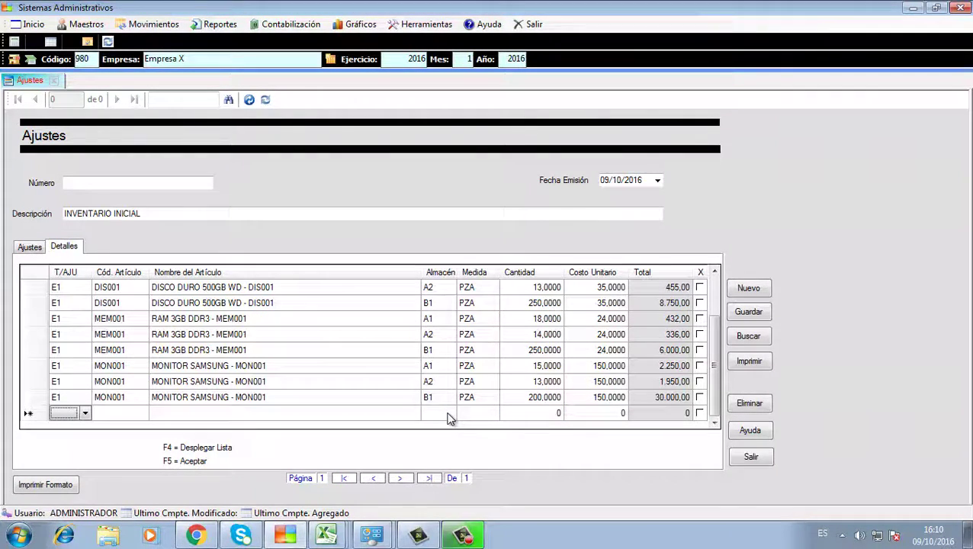
Start a thirteenth detail line with adjustment type E1 and article code MOU001
text(E1)
key(Tab)
text(MOU)
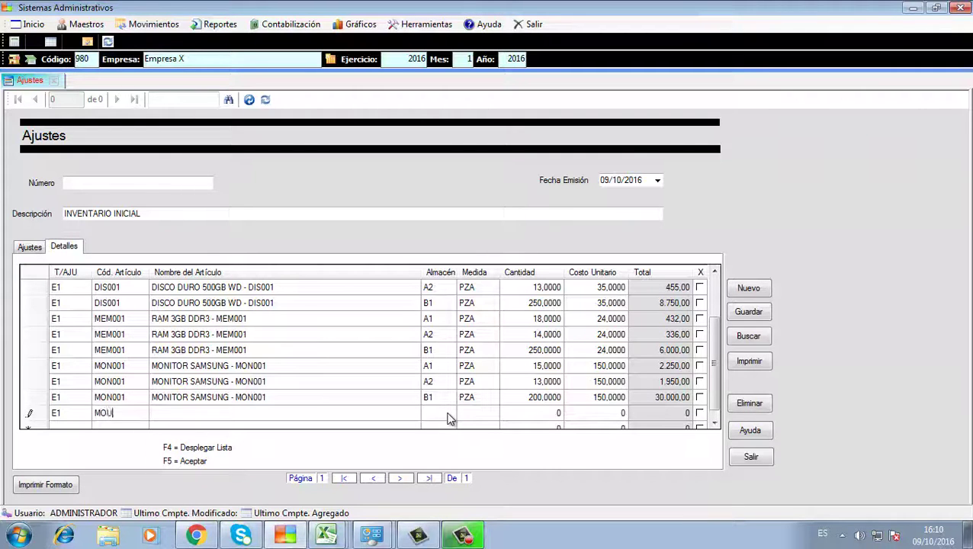
key(Tab)
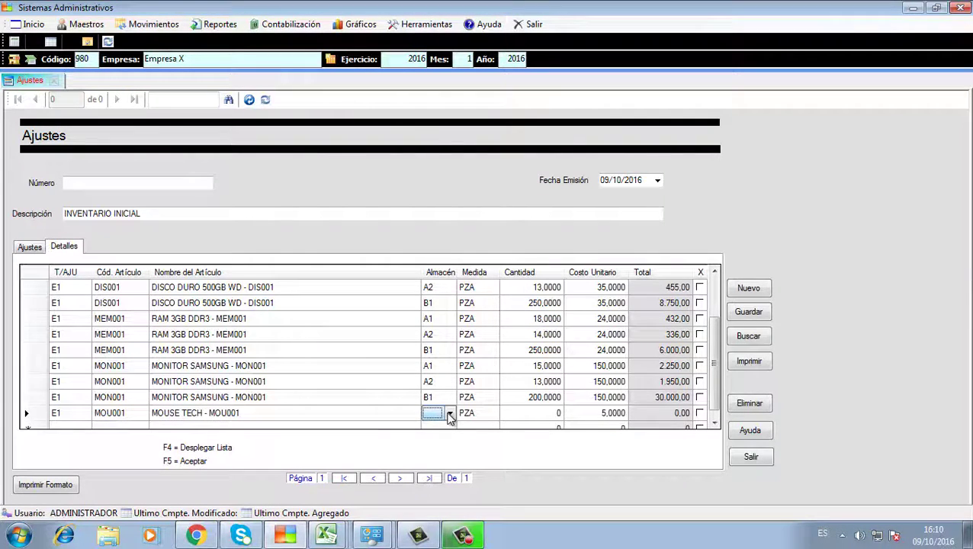
Complete the first MOU001 line with warehouse A1 and quantity 16
text(A1)
key(Tab)
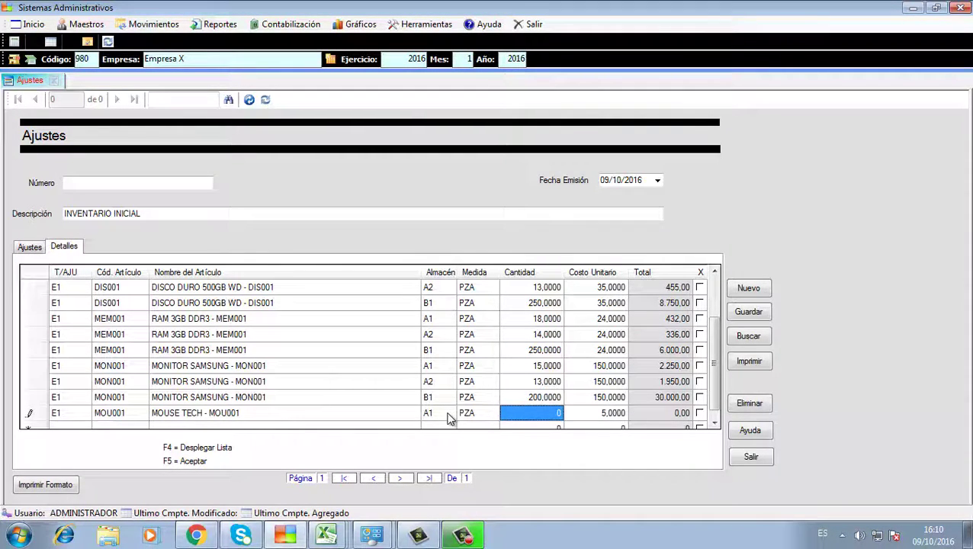
text(16)
key(Return)
key(Return)
key(Return)
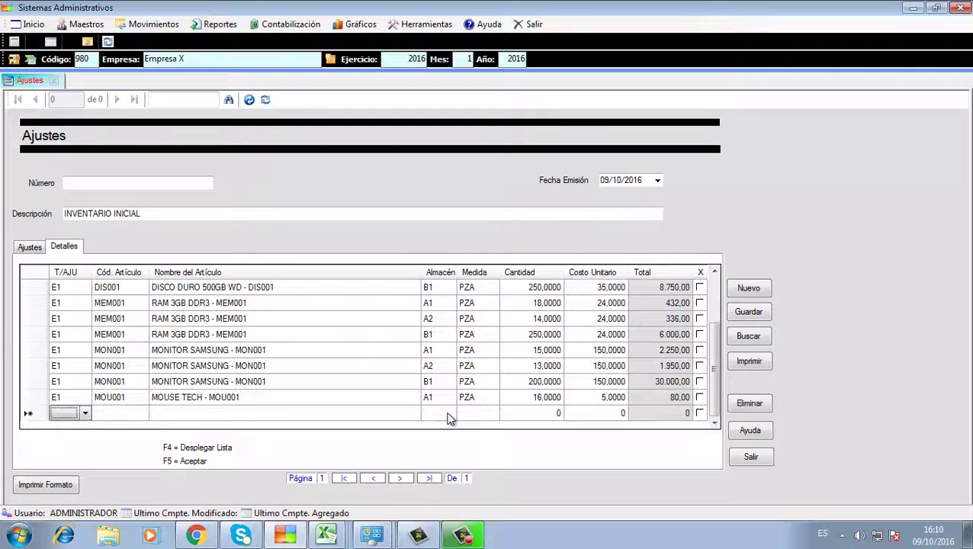
Start a fourteenth detail line with adjustment type E1 and article code MOU001
key(Return)
text(MOU001)
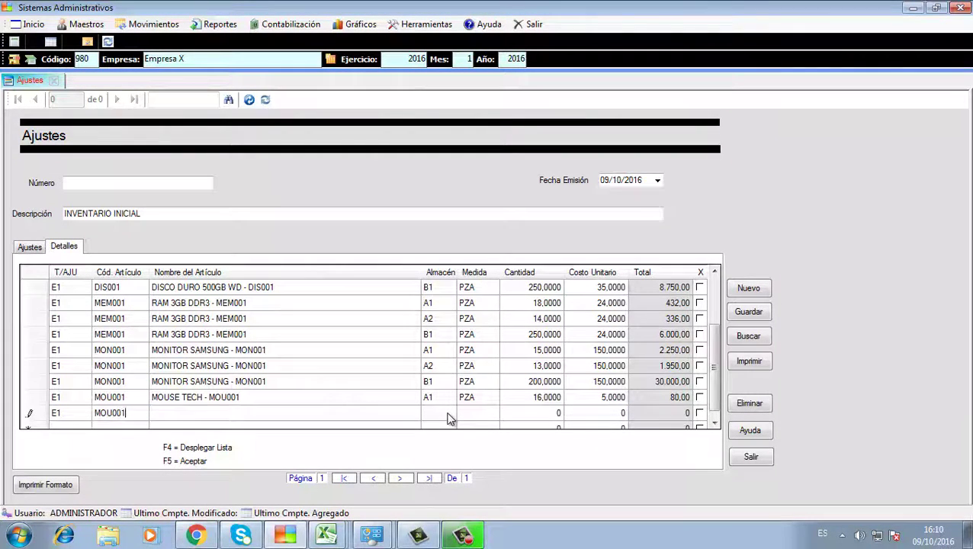
key(Return)
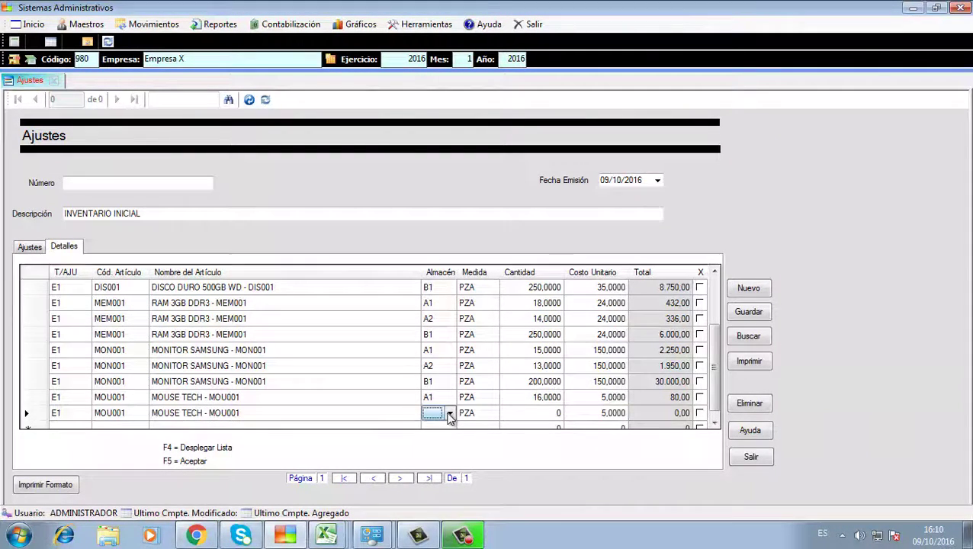
Complete the second MOU001 line with warehouse A2 and quantity 13
text(A2)
key(Return)
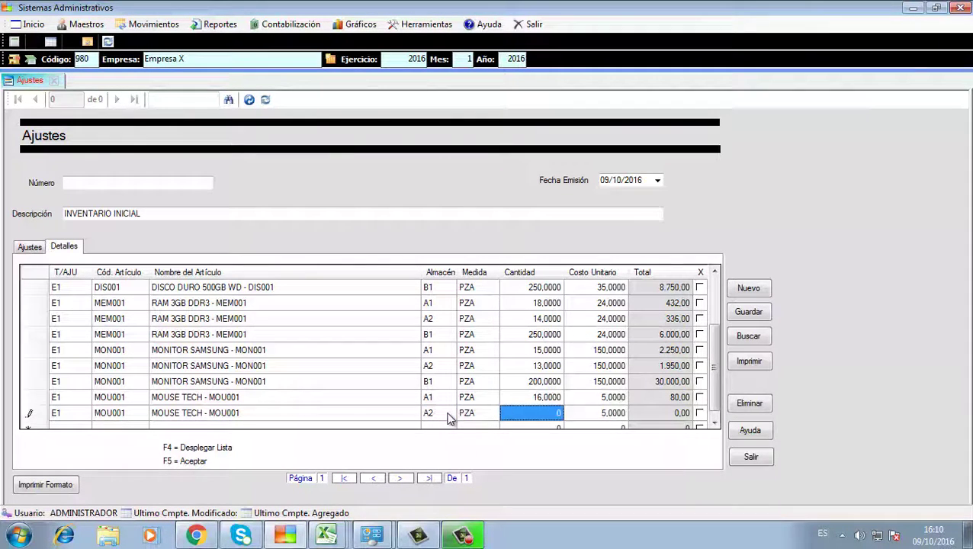
text(13)
key(Return)
key(Return)
key(Return)
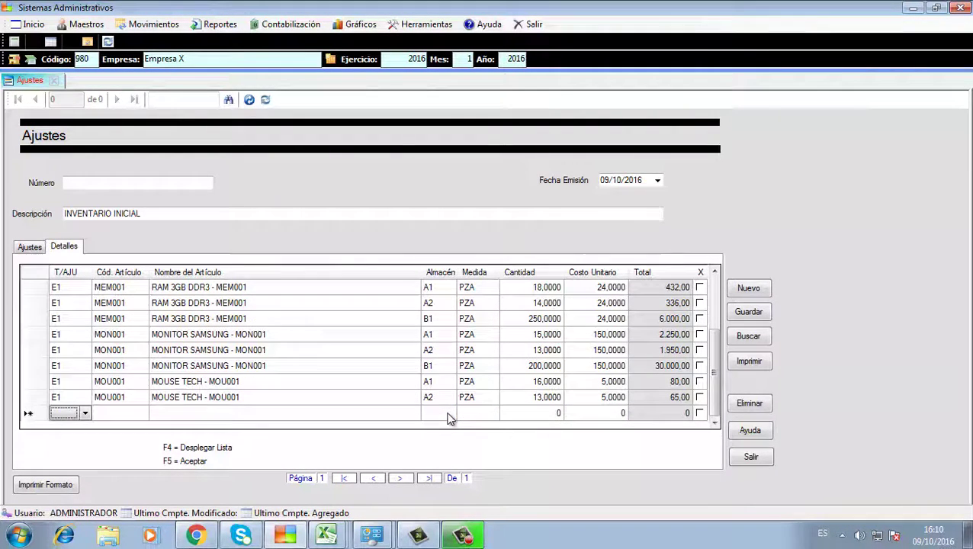
Start a fifteenth detail line with adjustment type E1 and article code MOU001, accepting the matching article
key(F4)
key(Return)
text(MOU)
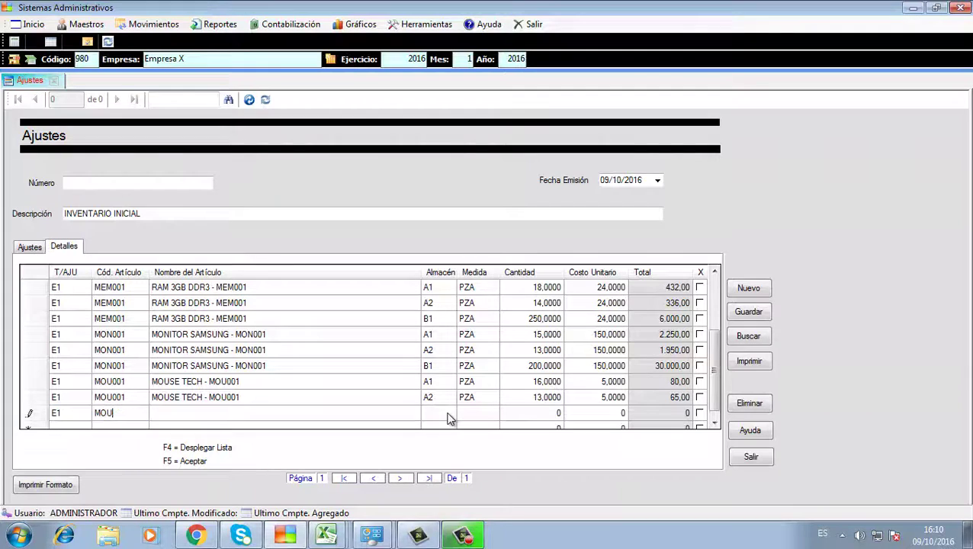
text(001)
key(Return)
key(Return)
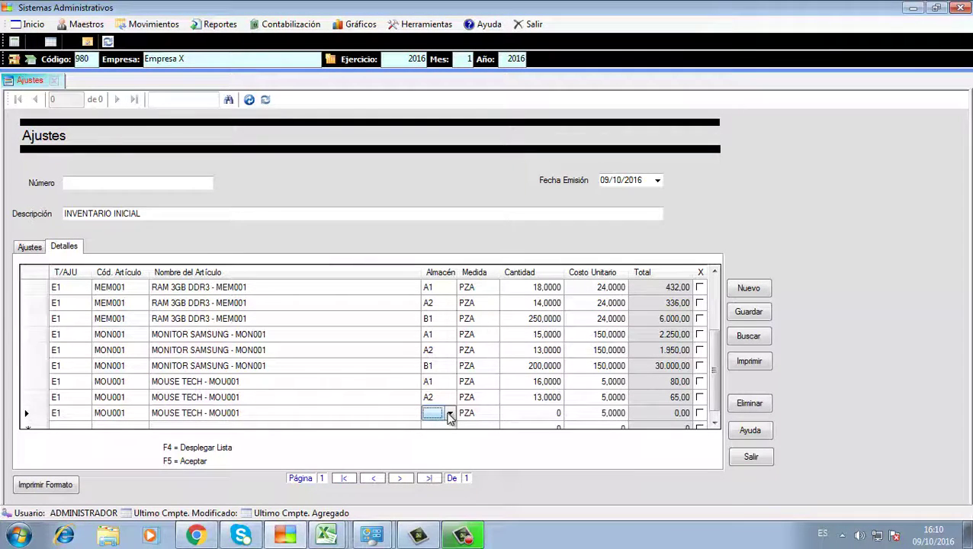
Complete the third MOU001 line with warehouse B1 and quantity 220, and save the adjustment document
text(B)
key(Return)
key(Return)
key(Return)
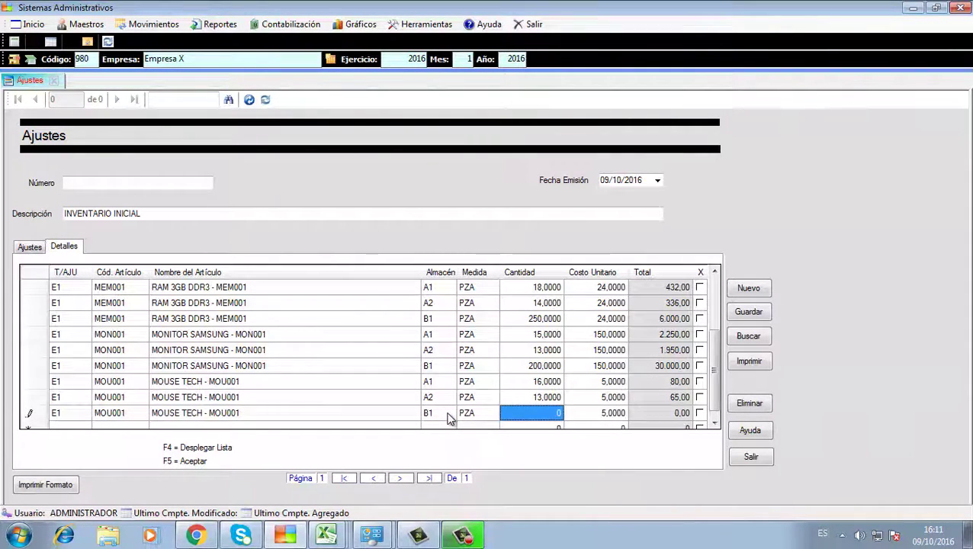
text(200)
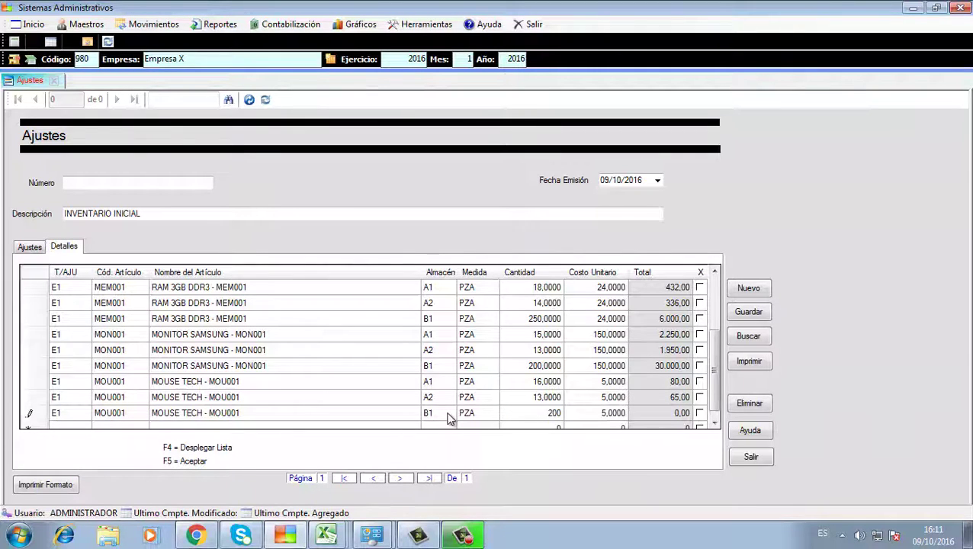
key(BackSpace)
key(BackSpace)
text(20)
key(Tab)
key(Tab)
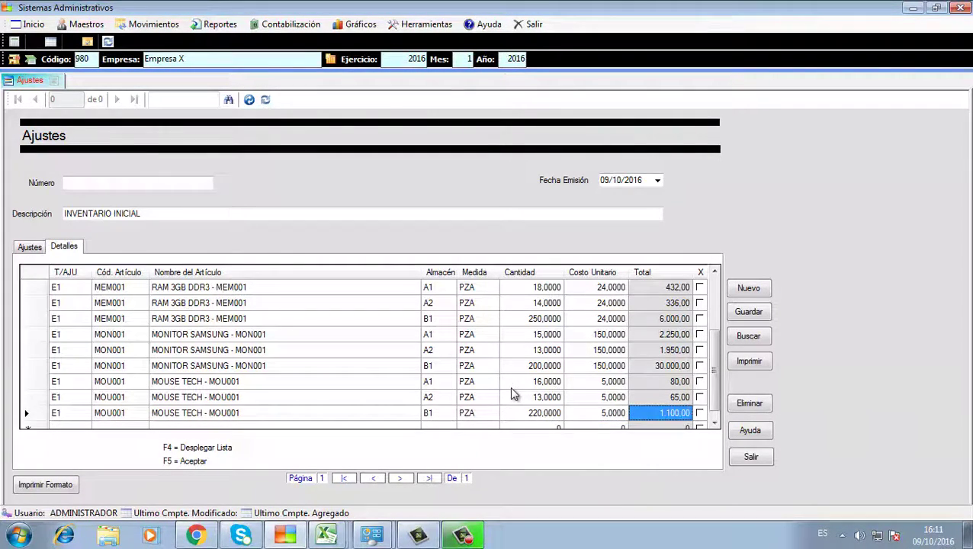
key(Tab)
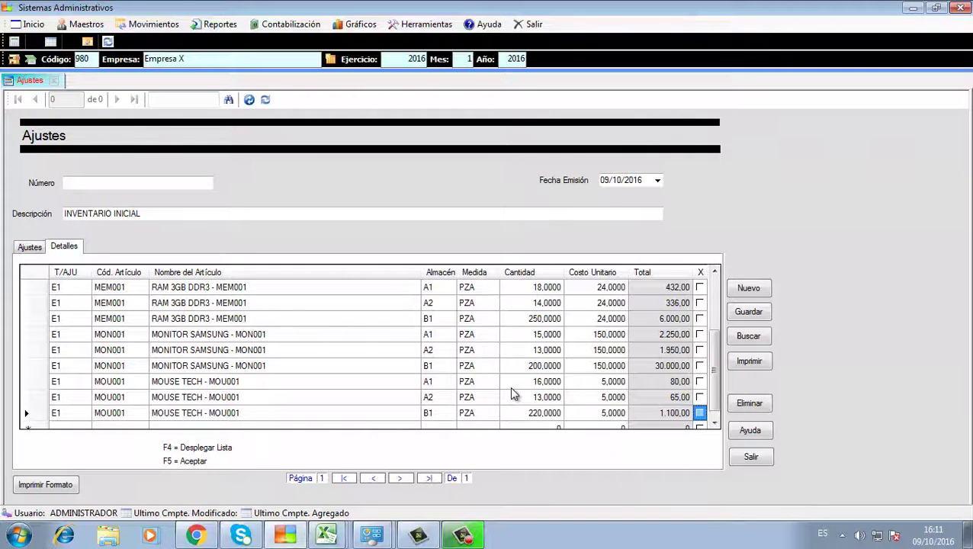
click(738, 317)
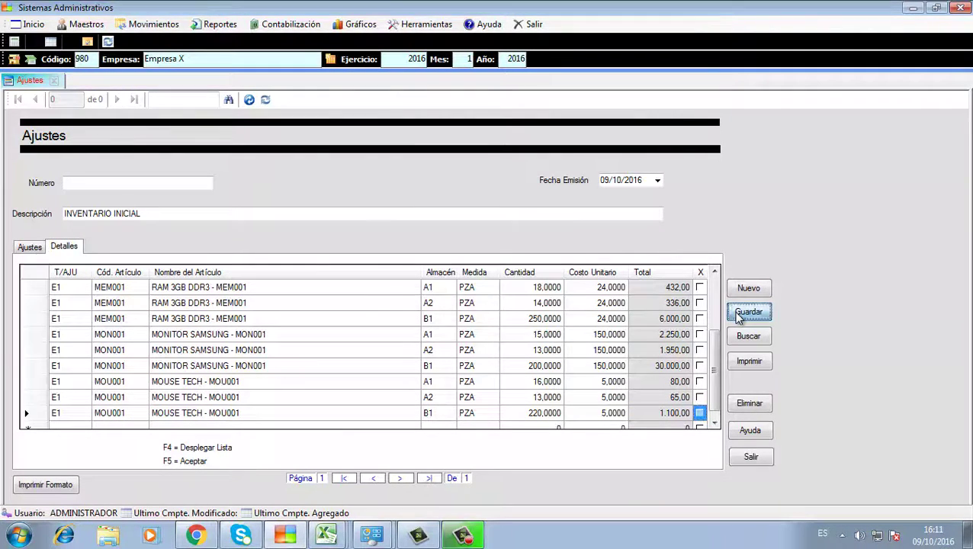
click(462, 321)
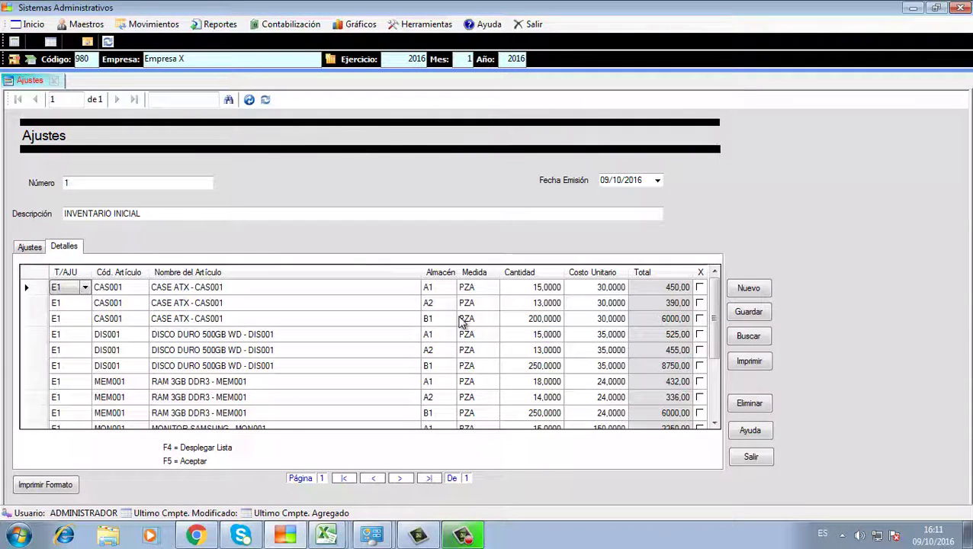
Generate the horizontal inventory report of stock per warehouse (Existencia en Almacenes) to check the saved quantities
click(219, 28)
mouse_move(221, 42)
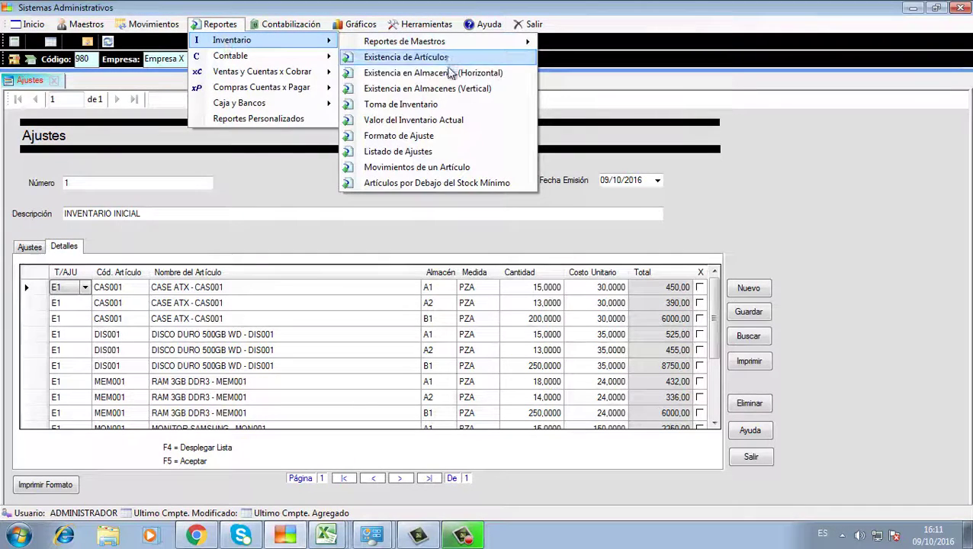
click(450, 73)
click(350, 162)
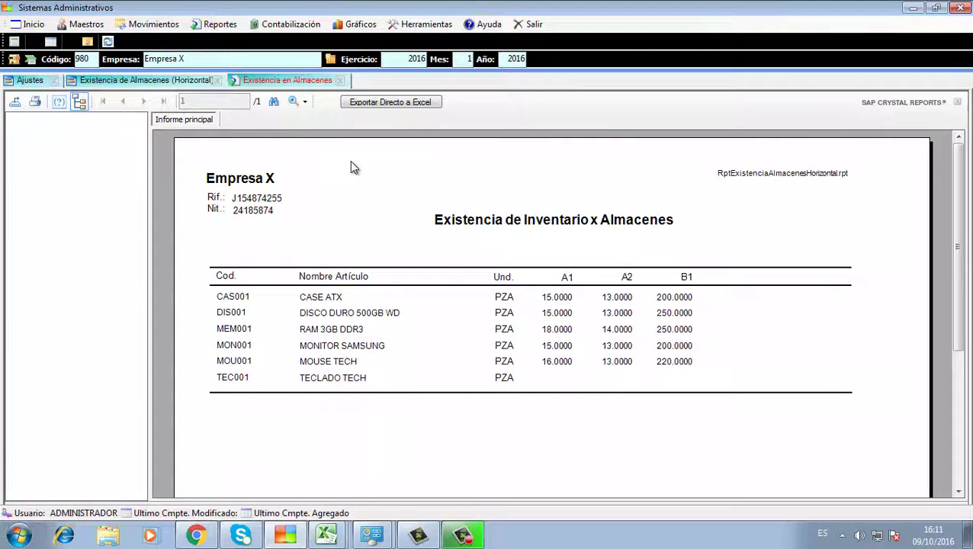
Return to the saved INVENTARIO INICIAL adjustment and start a sixteenth detail line with adjustment type E1 and article code TEC001
click(32, 81)
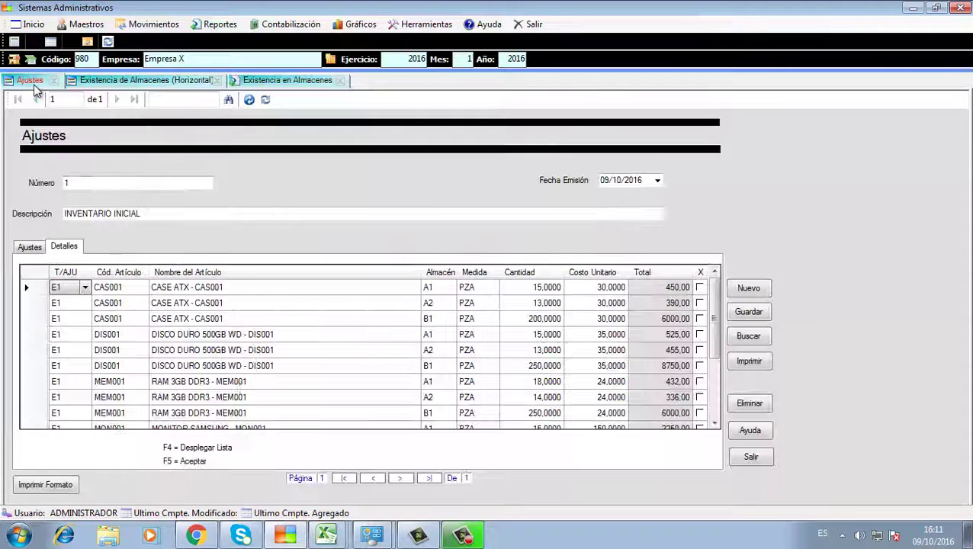
drag(713, 320, 713, 381)
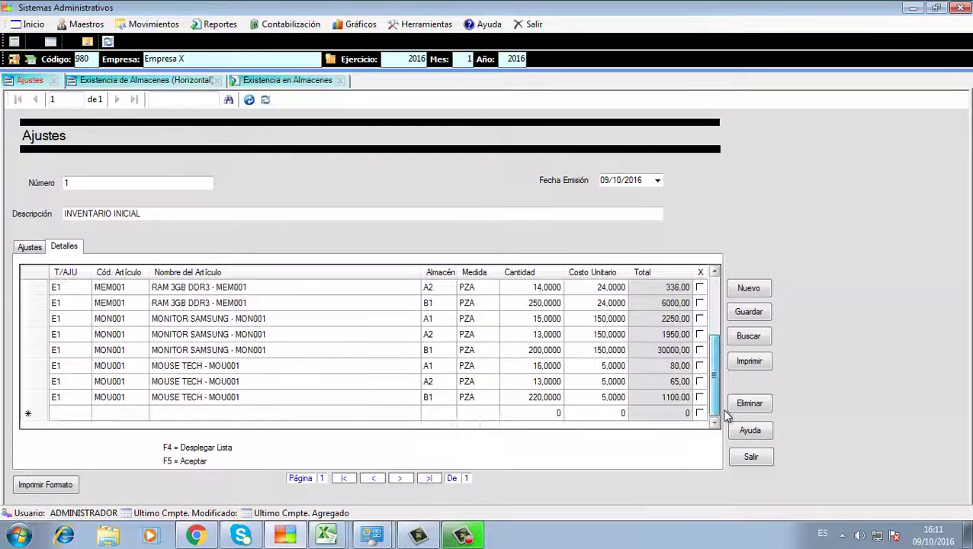
click(72, 414)
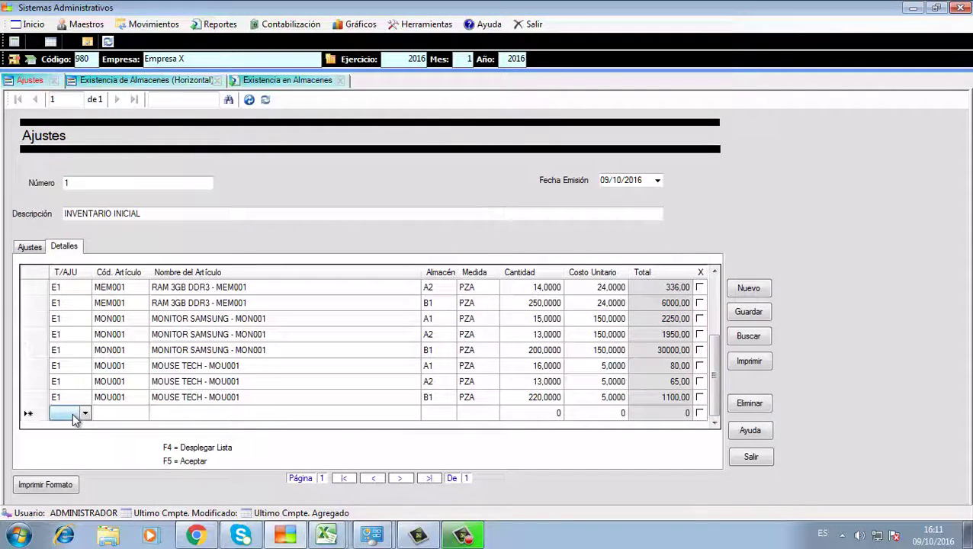
click(85, 414)
click(86, 414)
key(Tab)
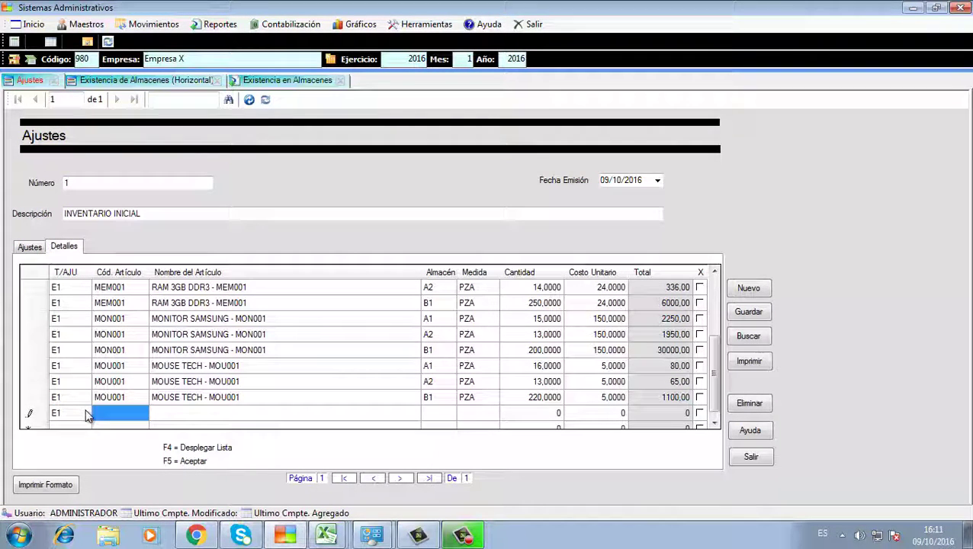
text(TEC)
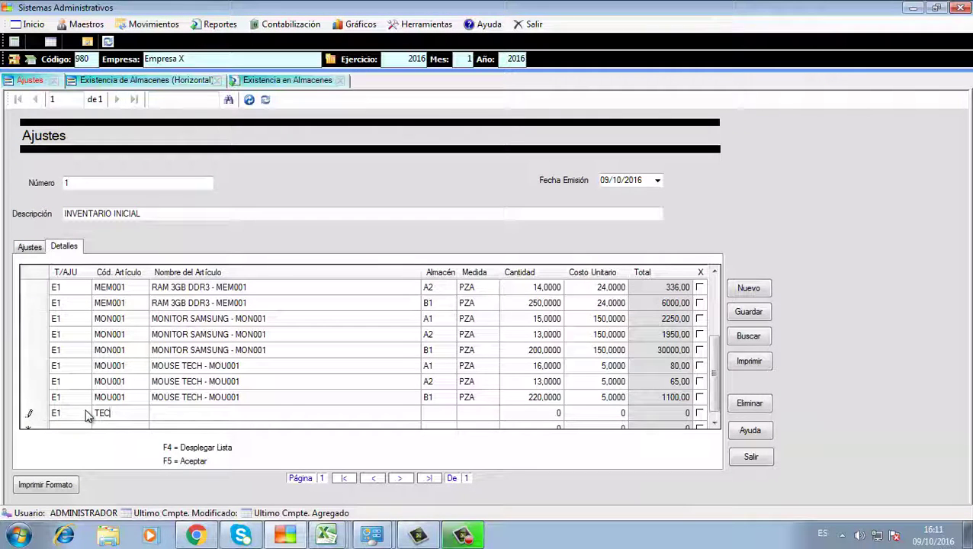
text(001)
key(Return)
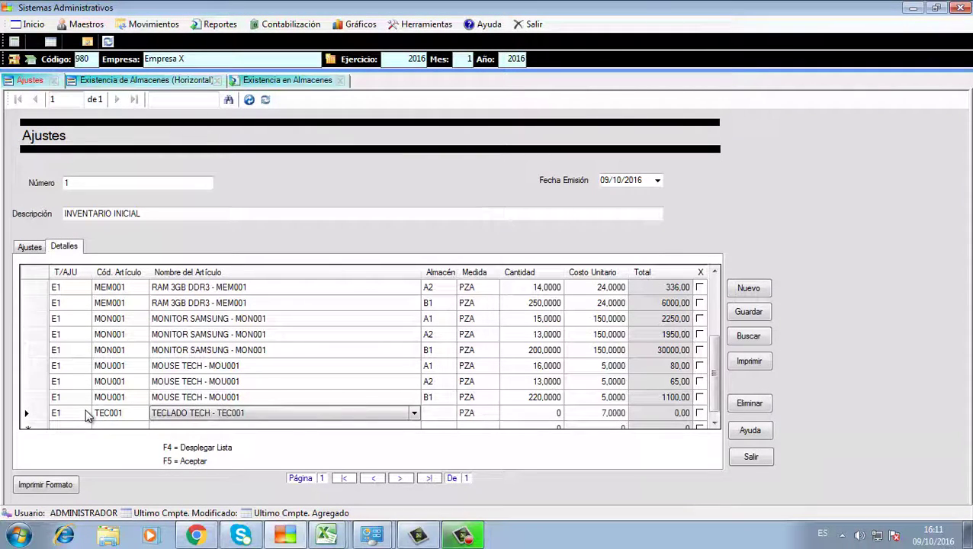
Complete the first TEC001 line with warehouse A1 and quantity 18
text(A1)
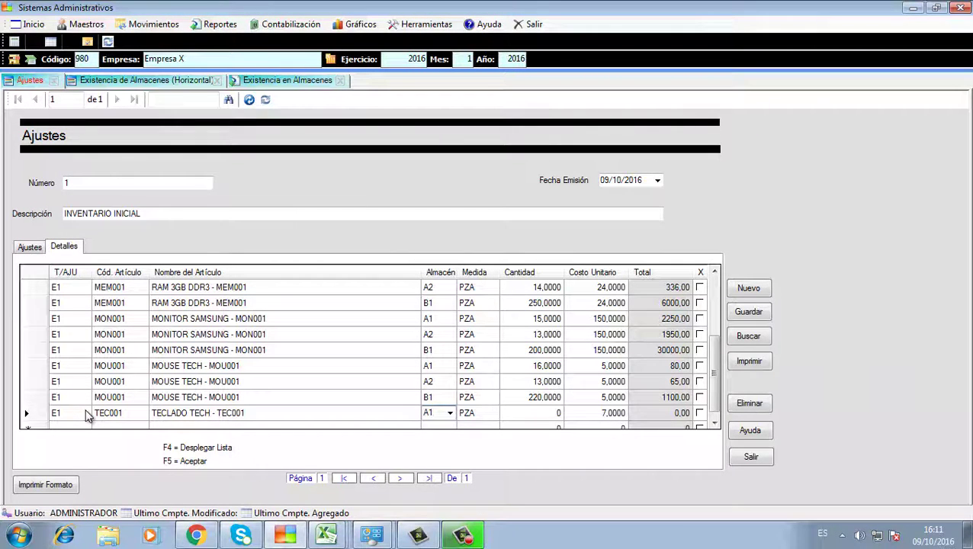
key(Return)
key(Return)
text(18)
key(Return)
key(Return)
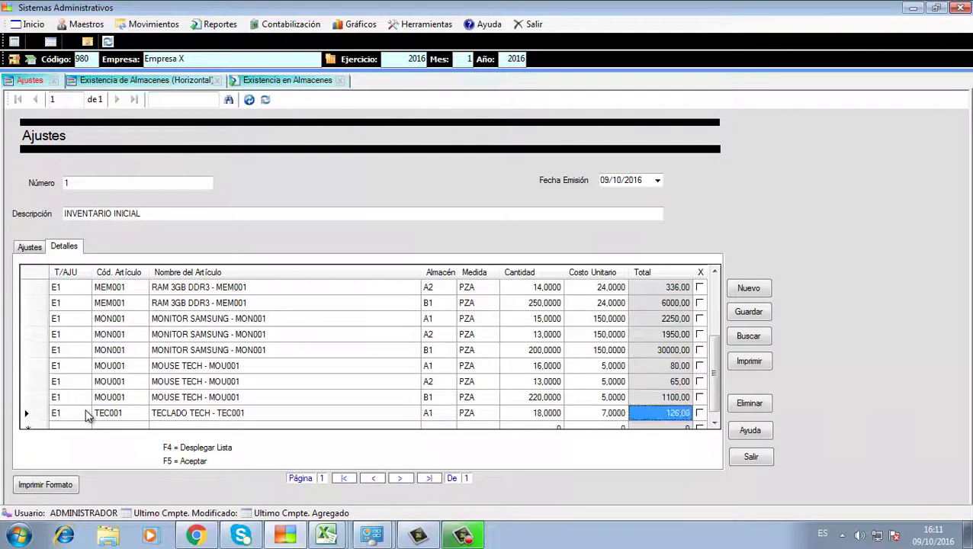
key(Return)
Start a seventeenth detail line with adjustment type E1 and article code TEC001, accepting the matching article
text(E1)
key(Return)
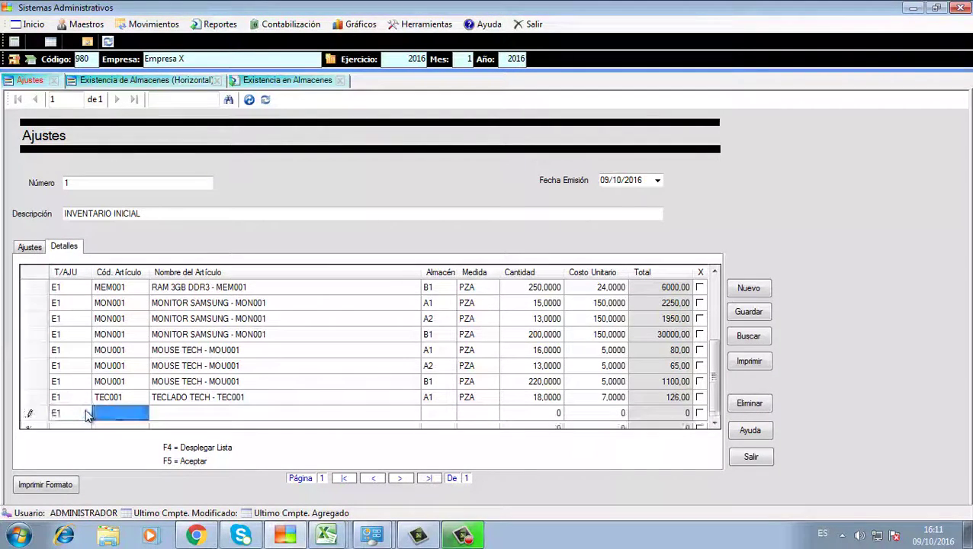
text(TEC001)
key(Return)
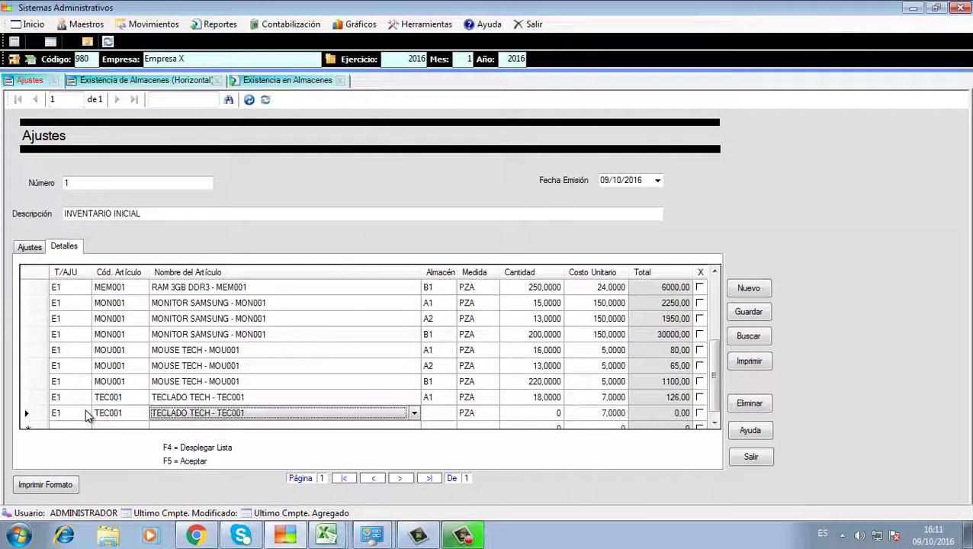
key(Return)
Complete the second TEC001 line with warehouse A1 and quantity 14
text(A1)
key(Return)
key(Return)
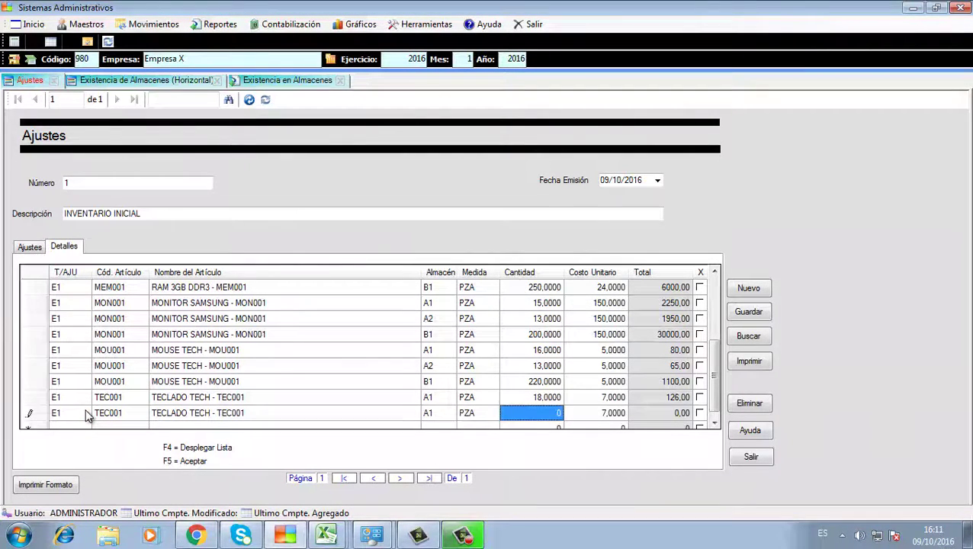
text(14)
key(Return)
key(Return)
key(Return)
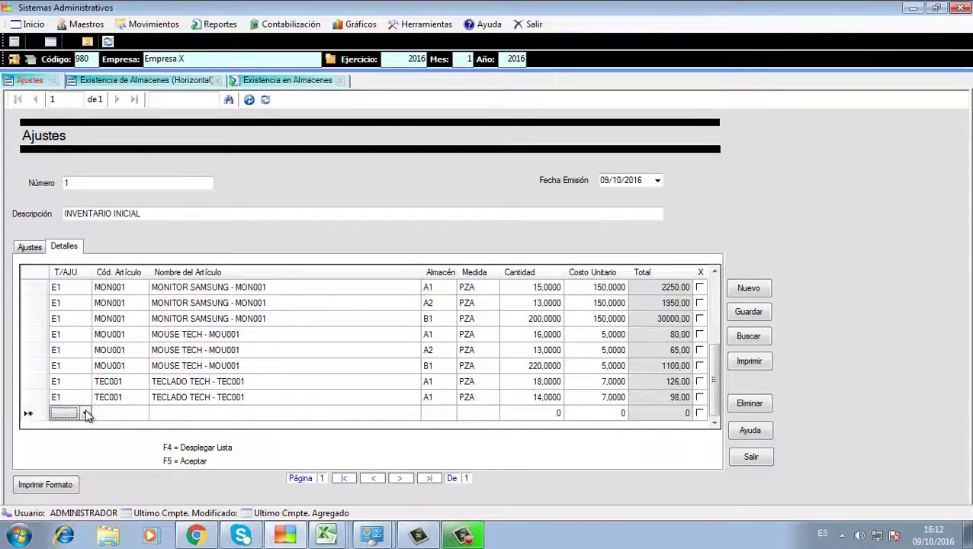
Start an eighteenth detail line with adjustment type E1 and article code TEC001
key(F4)
key(Return)
key(Return)
text(TEC)
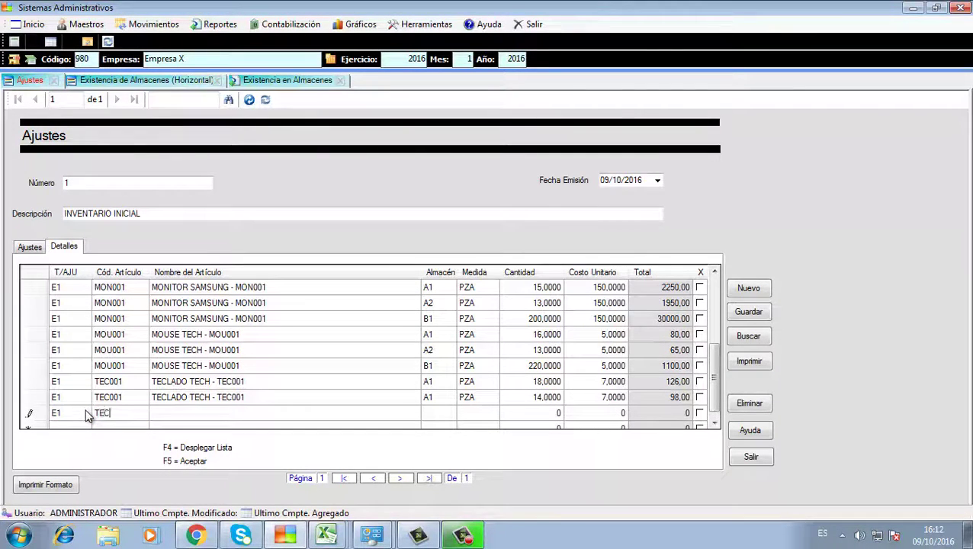
text(001)
key(Return)
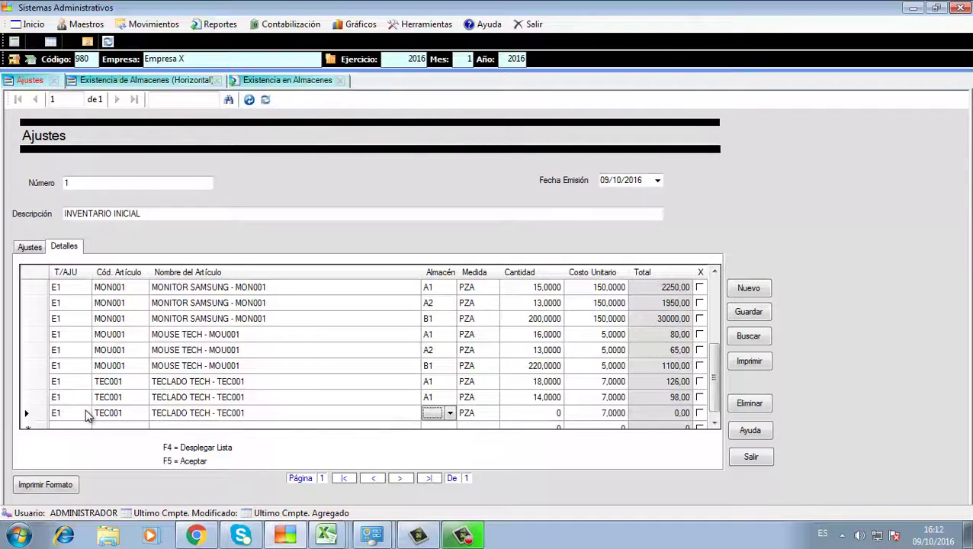
key(Return)
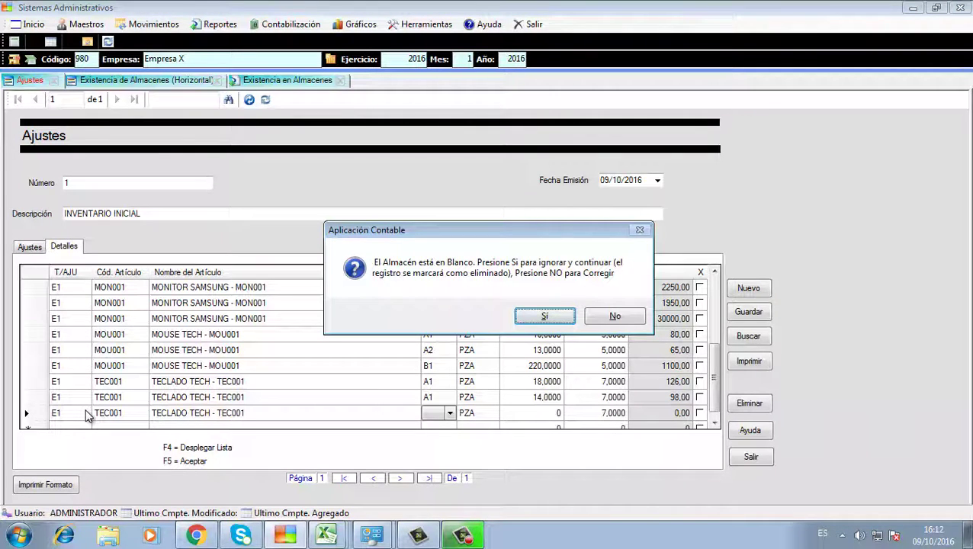
key(Tab)
key(Return)
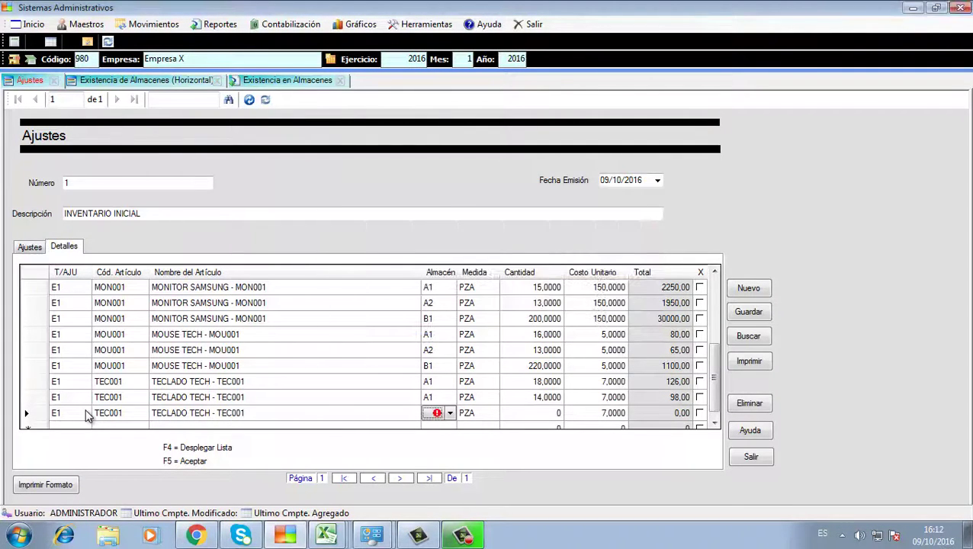
Complete the third TEC001 line with warehouse B1 and quantity 220
text(B1)
key(Return)
key(Return)
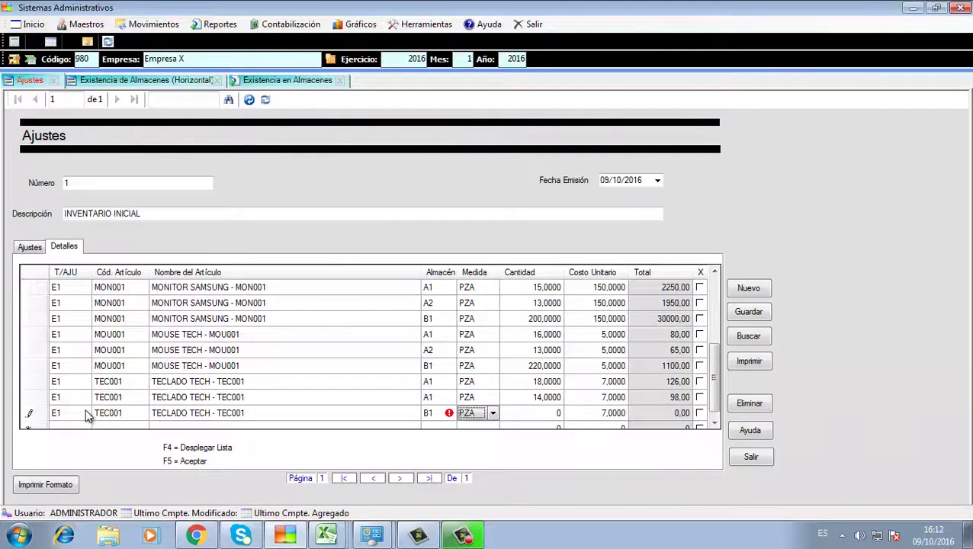
key(Return)
text(220)
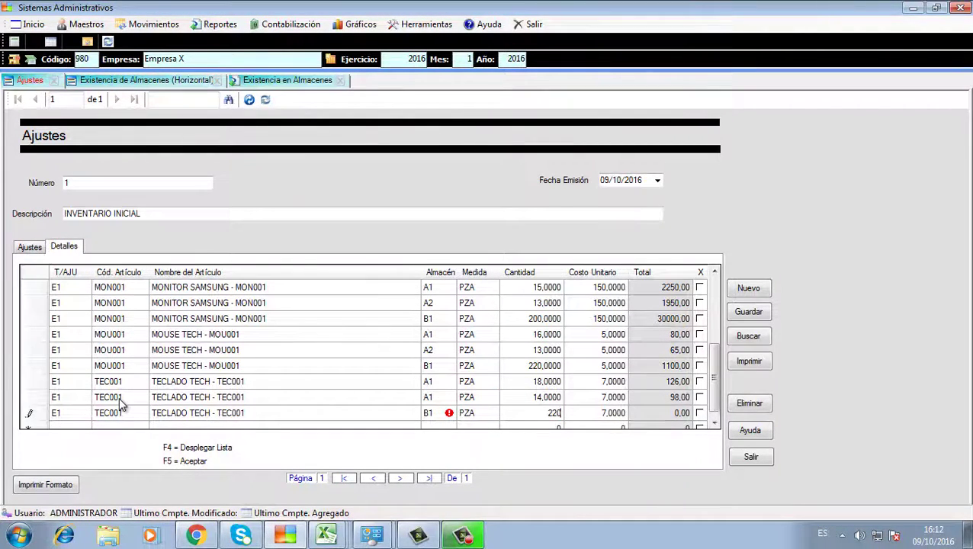
key(Return)
key(Return)
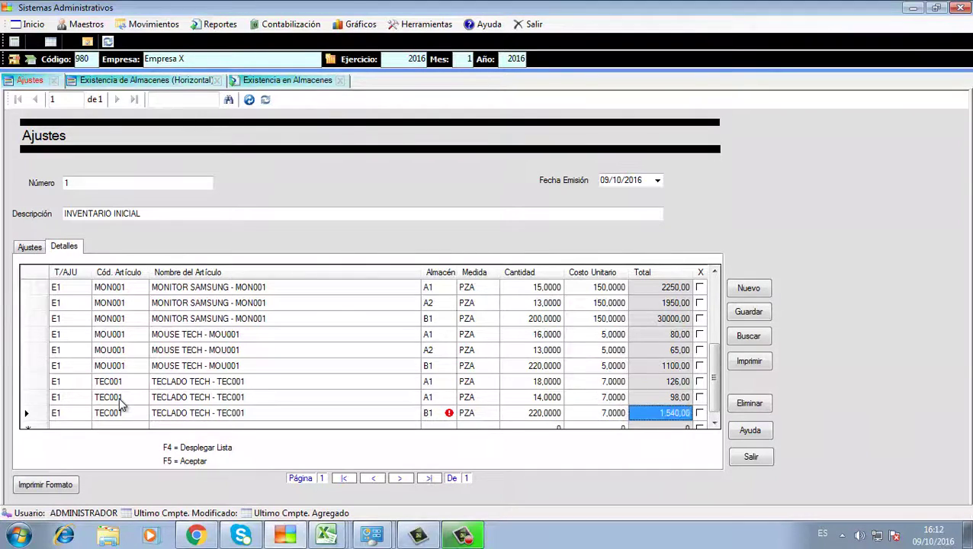
Change the warehouse of the second TEC001 line, the one with quantity 14, to A2
key(Up)
key(Left)
key(Left)
key(Left)
key(Left)
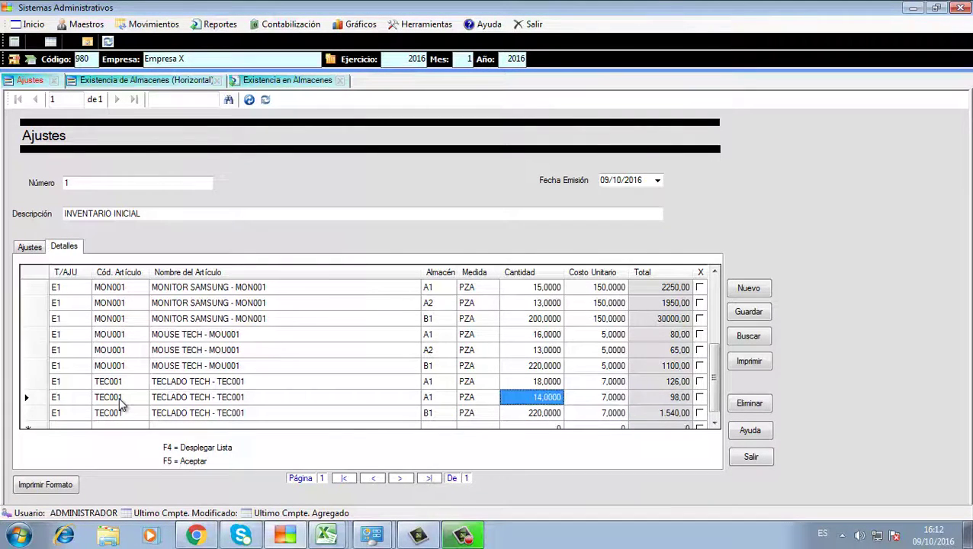
text(B)
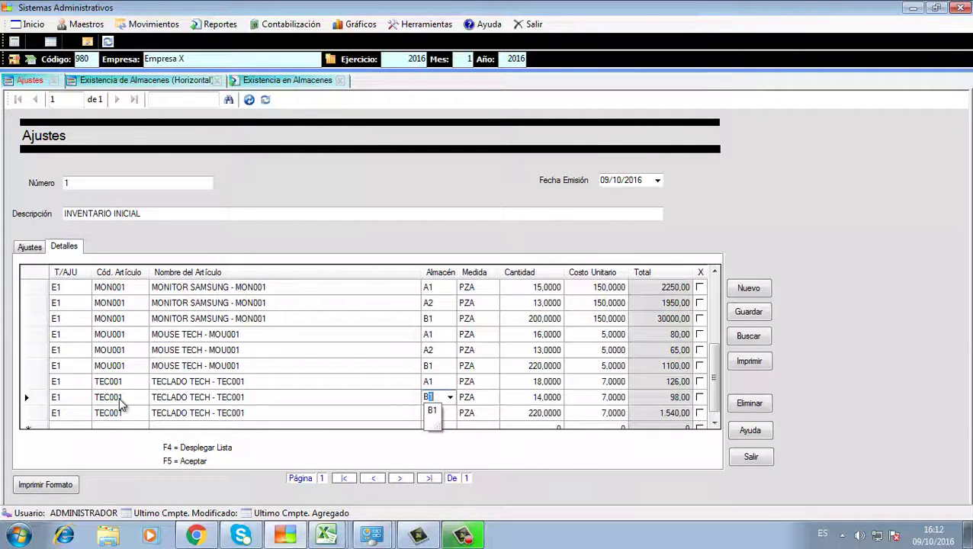
key(BackSpace)
key(BackSpace)
text(A2)
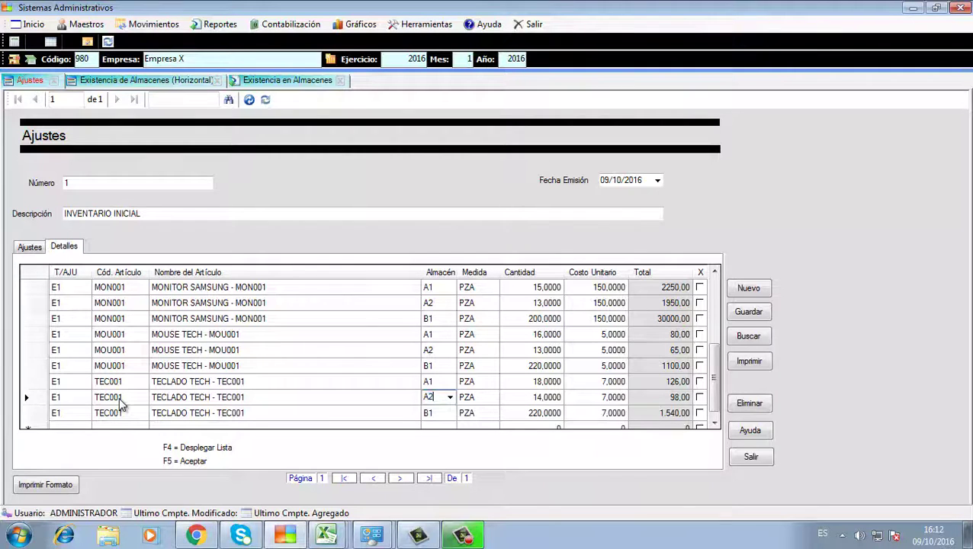
key(Tab)
key(Tab)
key(Tab)
key(Tab)
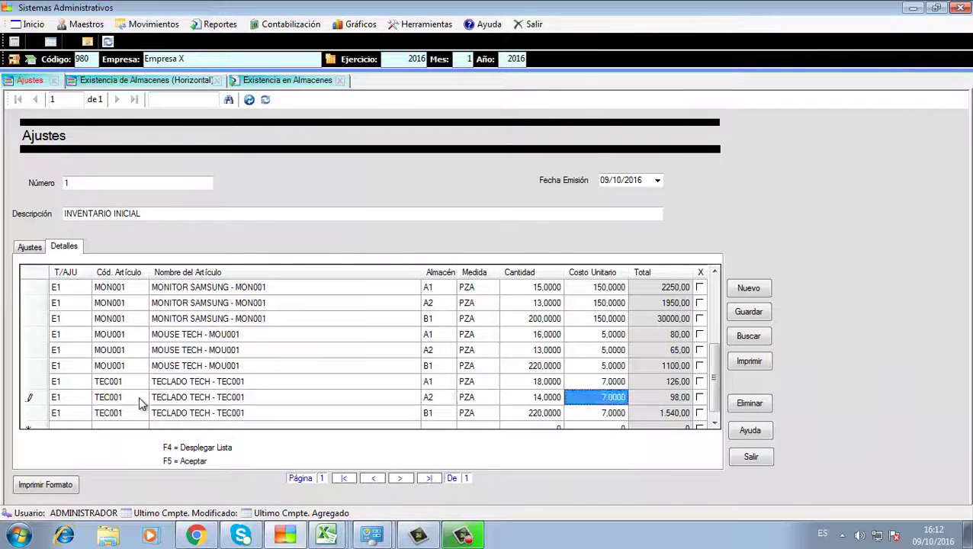
key(Return)
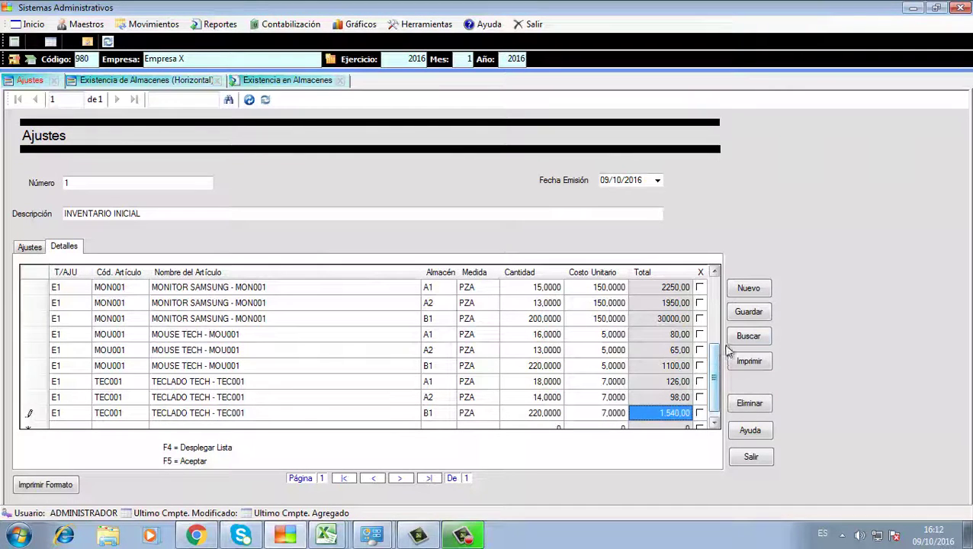
Save the modified adjustment document, confirming the change, and regenerate the horizontal warehouse stock report
click(749, 313)
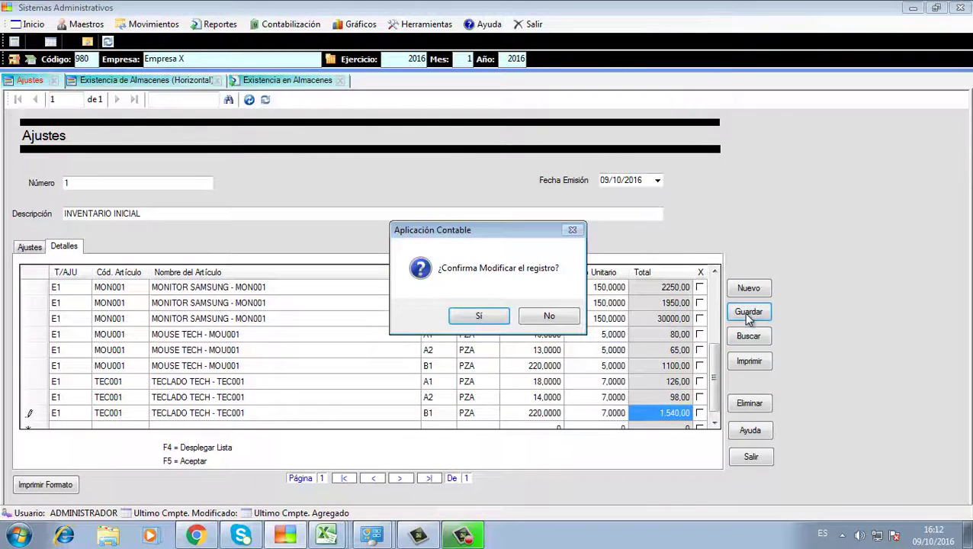
click(471, 319)
click(271, 80)
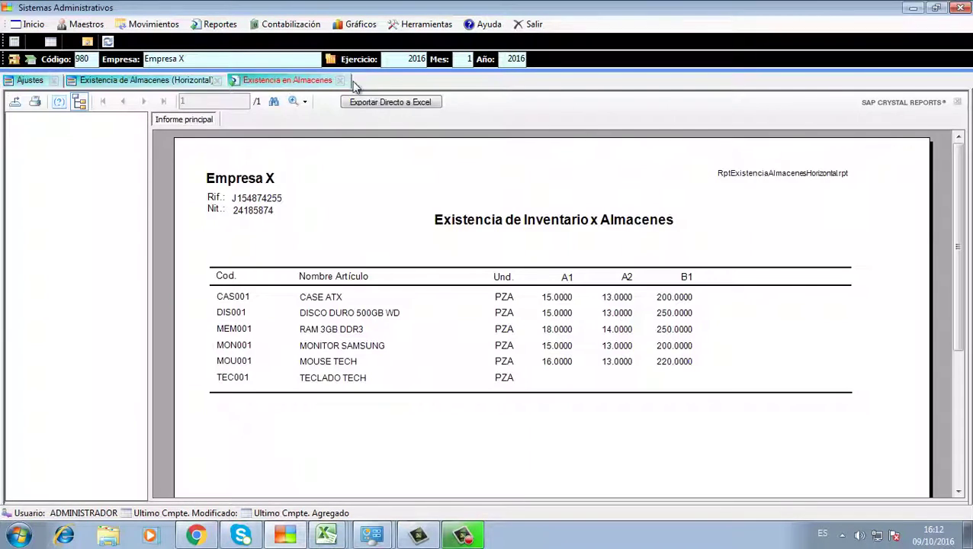
click(340, 81)
click(363, 163)
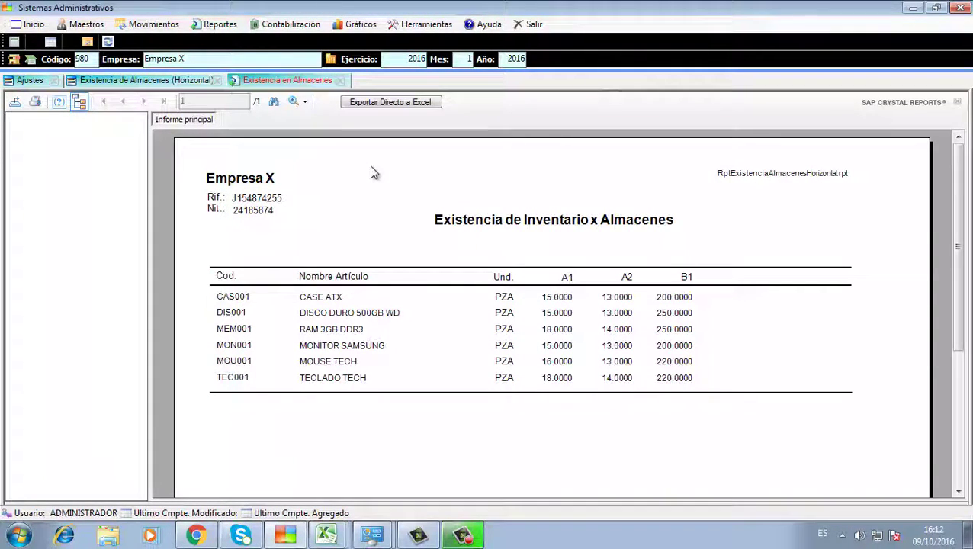
Generate the vertical warehouse stock report and review the articles' stock in warehouses A1, A2 and B1
click(220, 25)
mouse_move(225, 44)
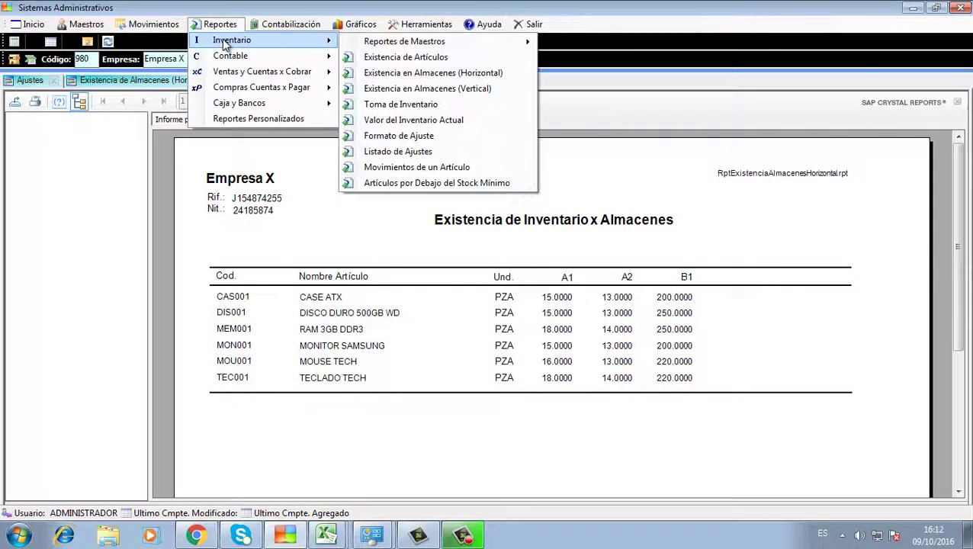
click(417, 89)
click(365, 163)
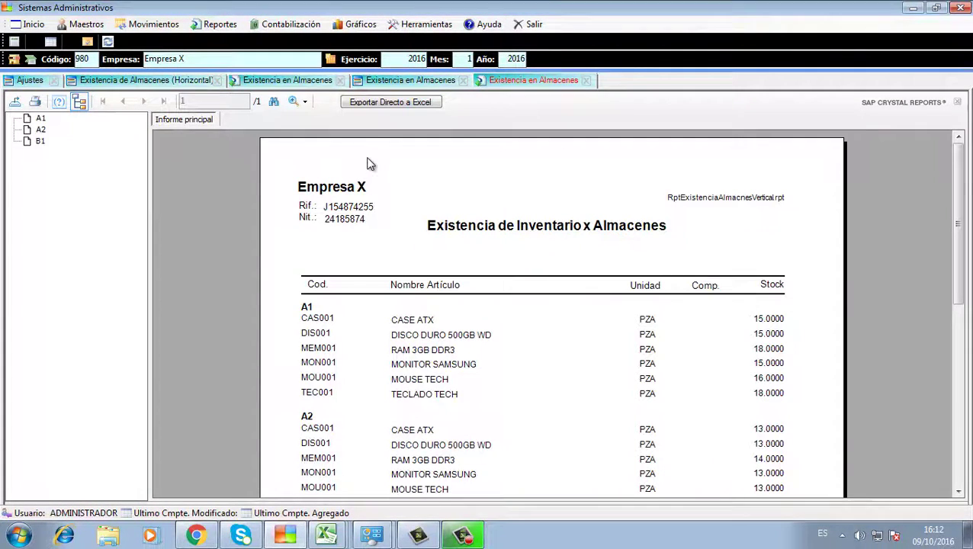
click(489, 317)
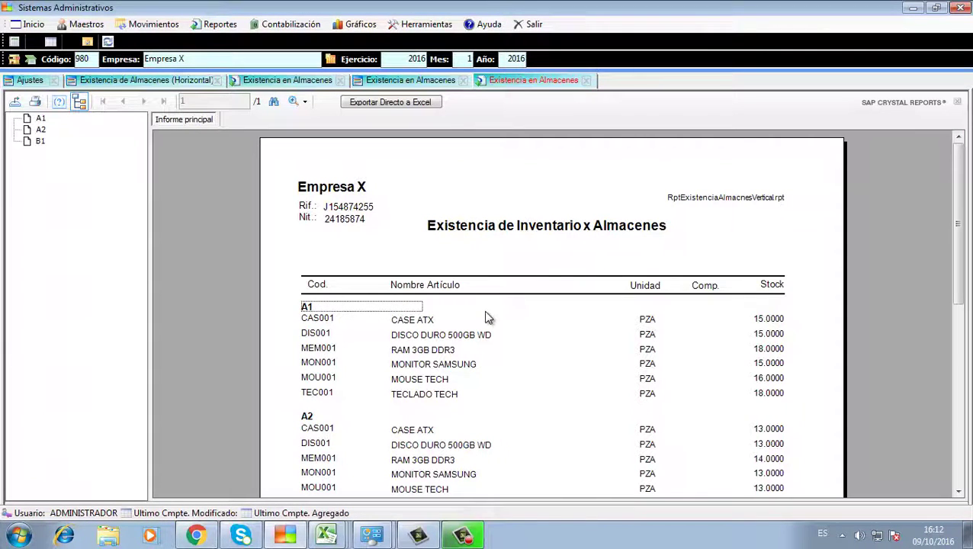
scroll(488, 318, down, 3)
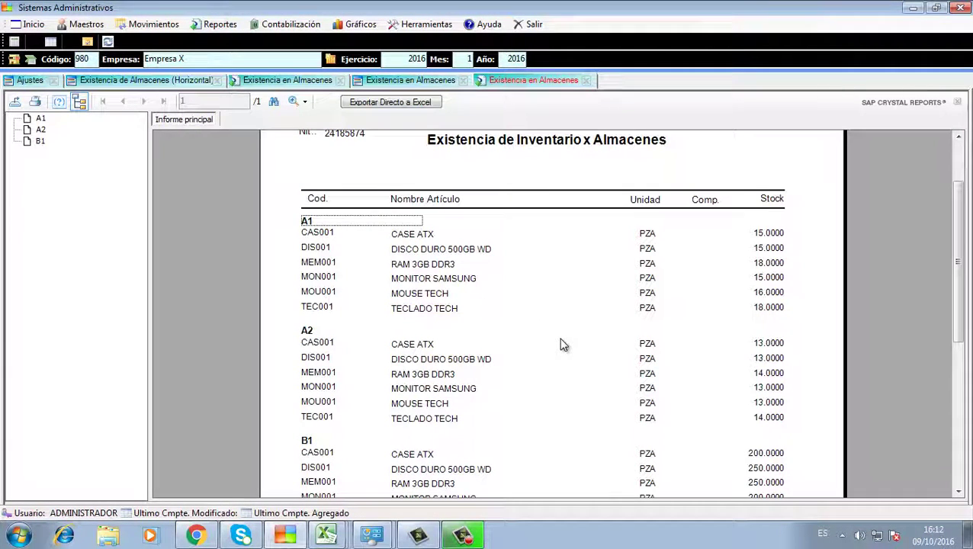
scroll(561, 345, down, 5)
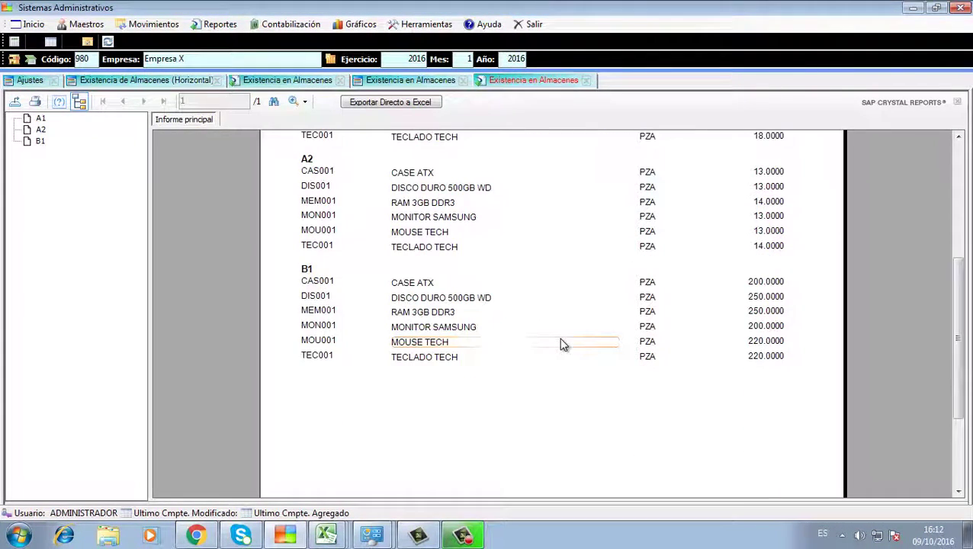
scroll(560, 345, up, 3)
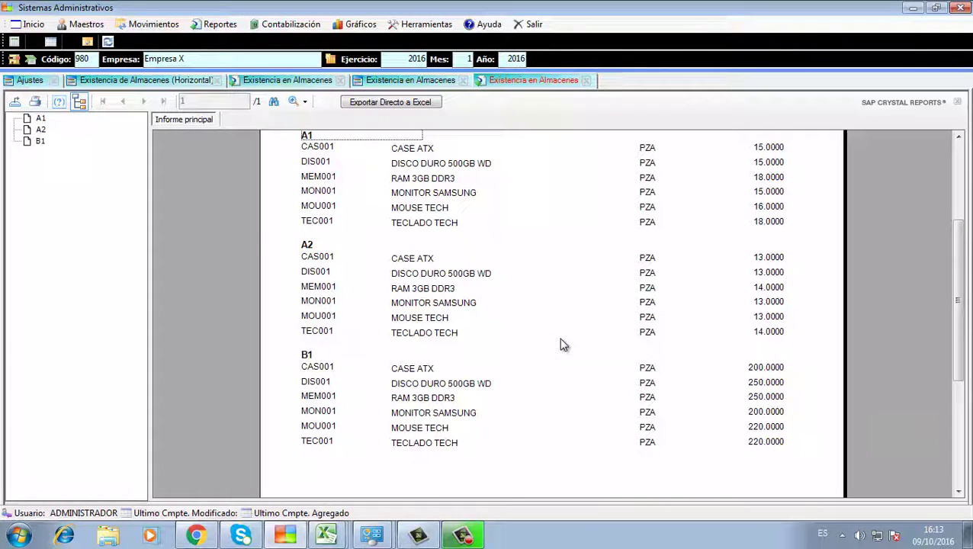
scroll(561, 344, up, 5)
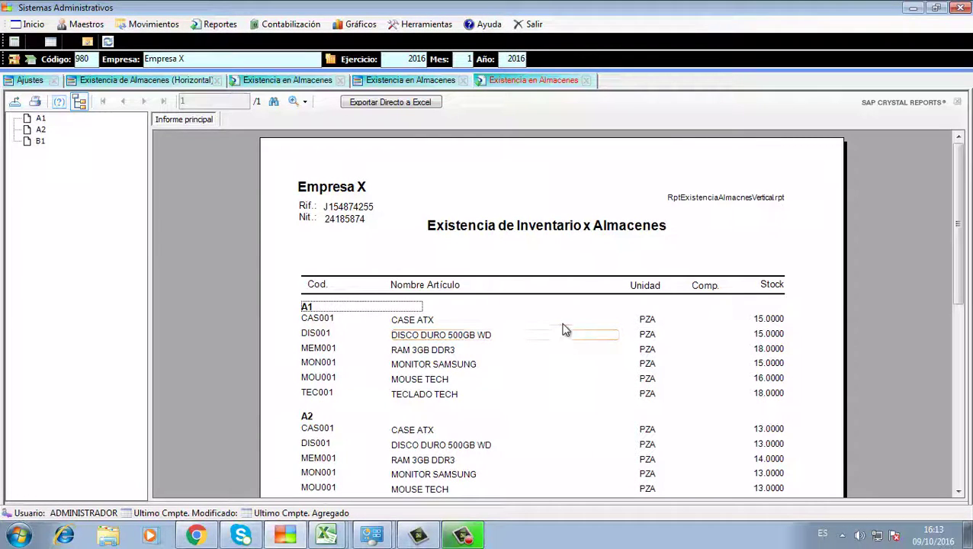
Close all the warehouse report screens and the adjustments form
click(33, 83)
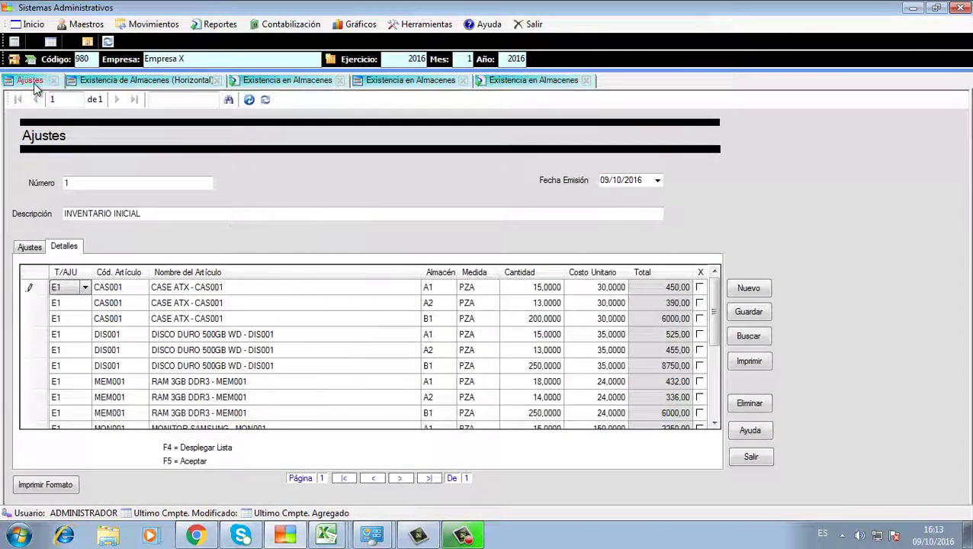
right_click(34, 86)
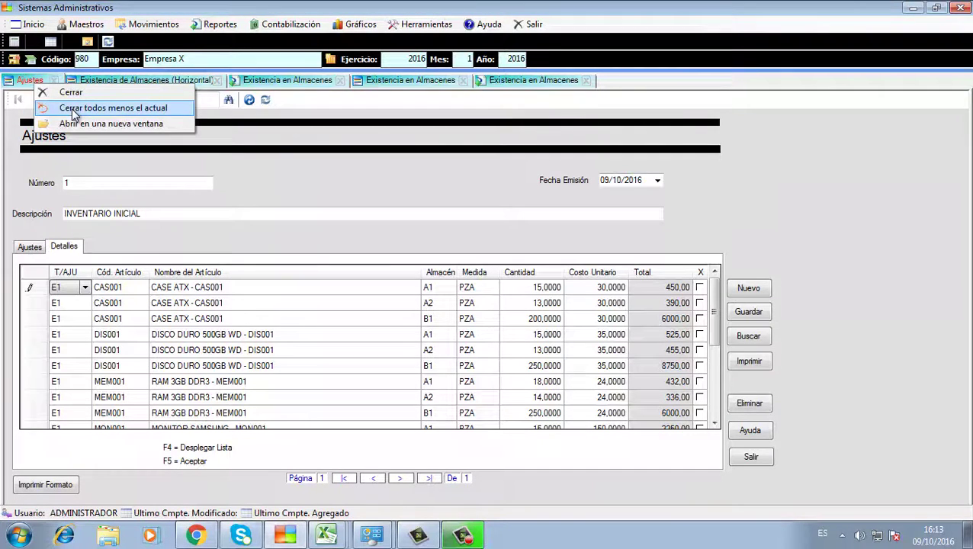
click(61, 111)
click(50, 84)
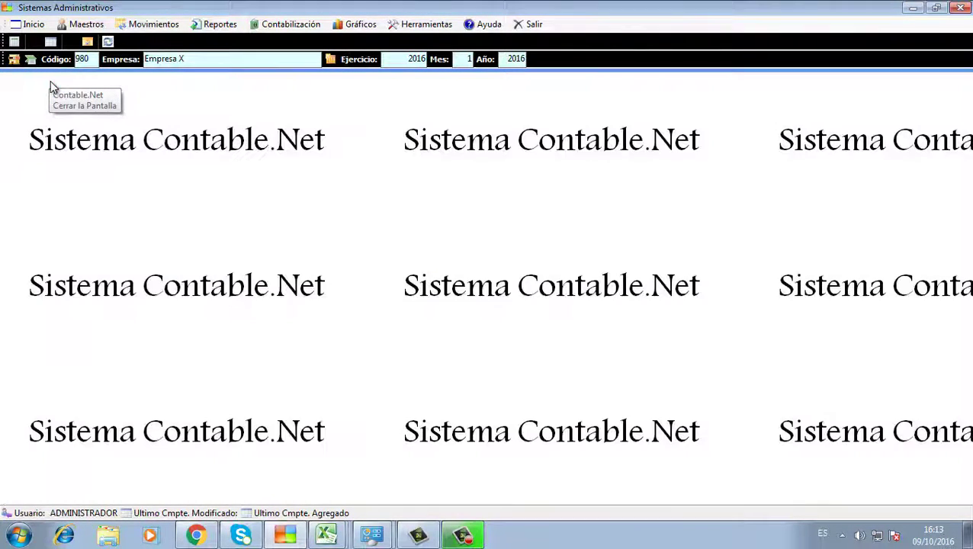
Open the sales invoice form (Factura de Venta) and start a new invoice
click(137, 26)
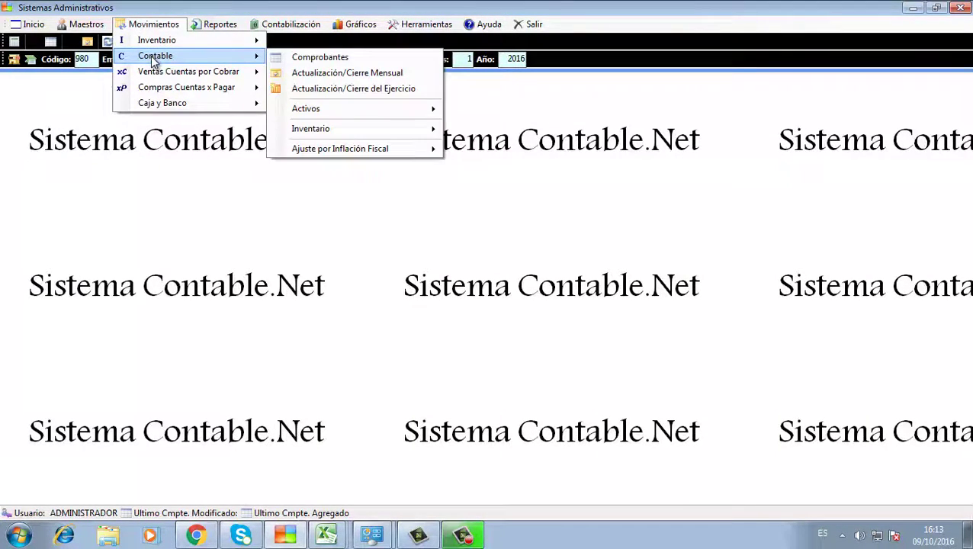
mouse_move(199, 72)
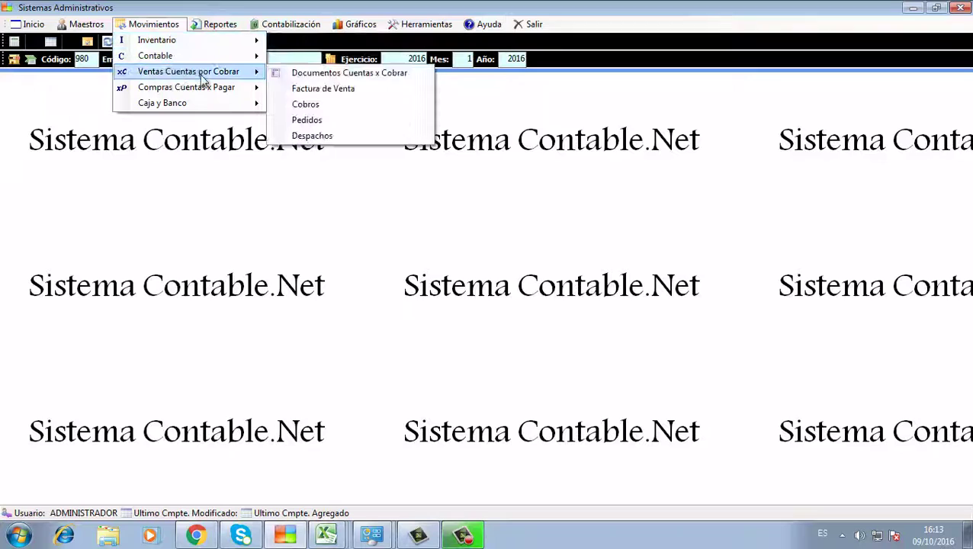
click(324, 88)
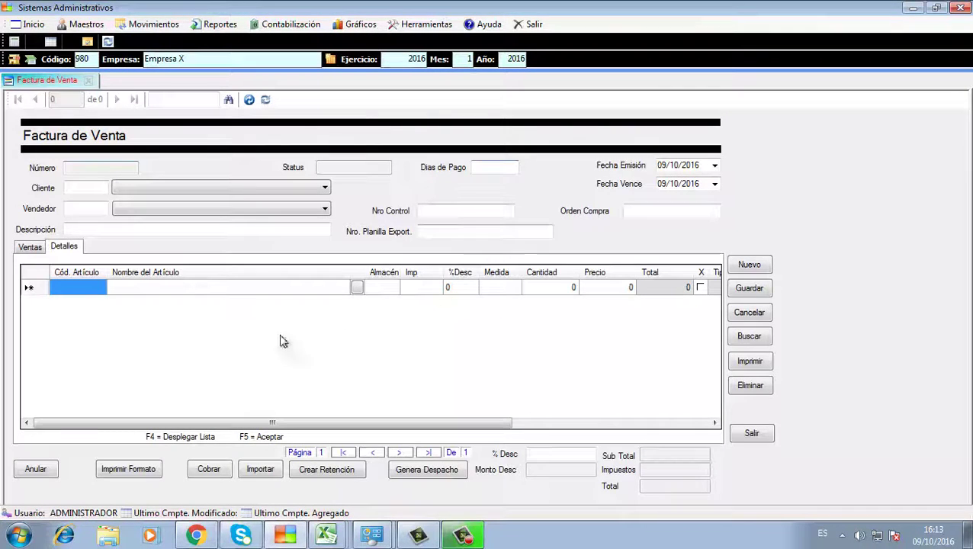
click(749, 264)
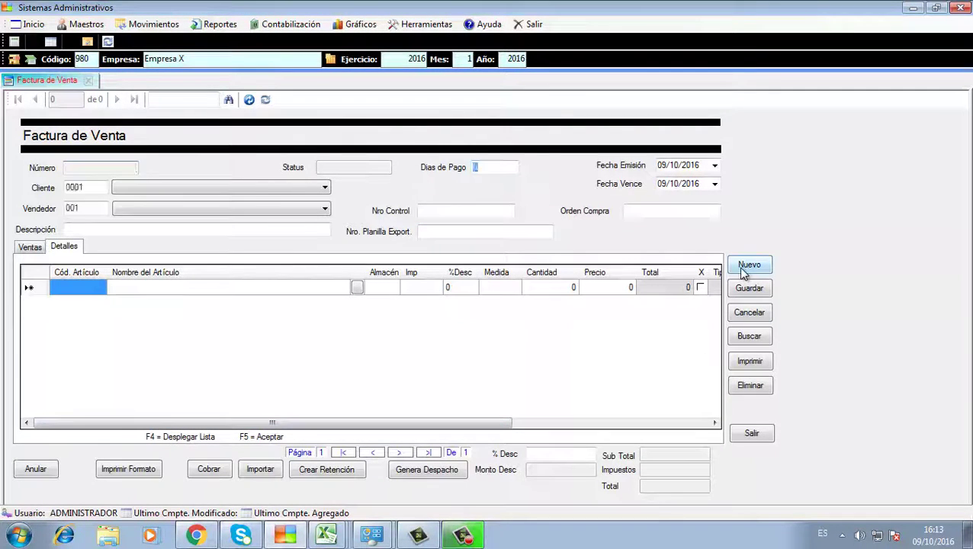
Set the invoice's client to SISCOMP CA and accept OFICINA as the seller
click(256, 188)
click(222, 200)
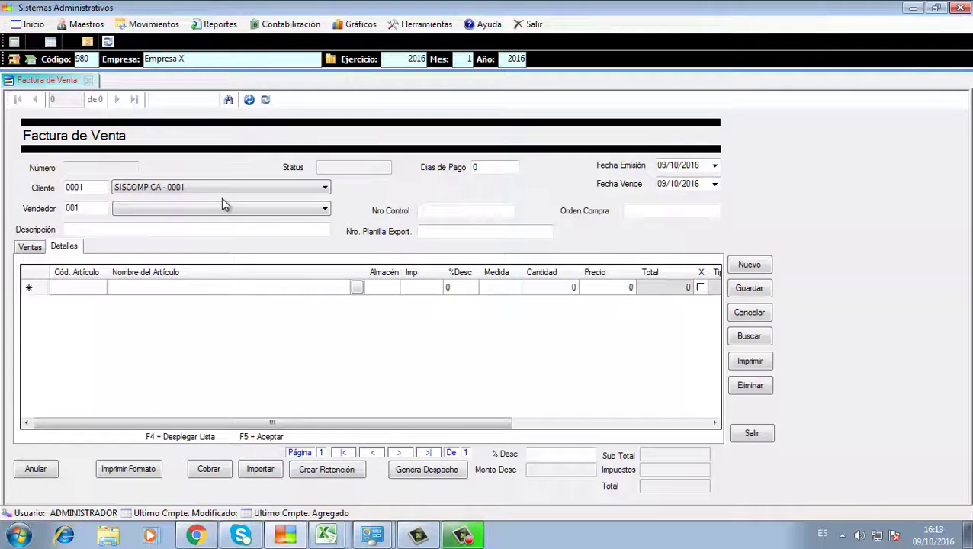
key(Tab)
key(Tab)
key(Tab)
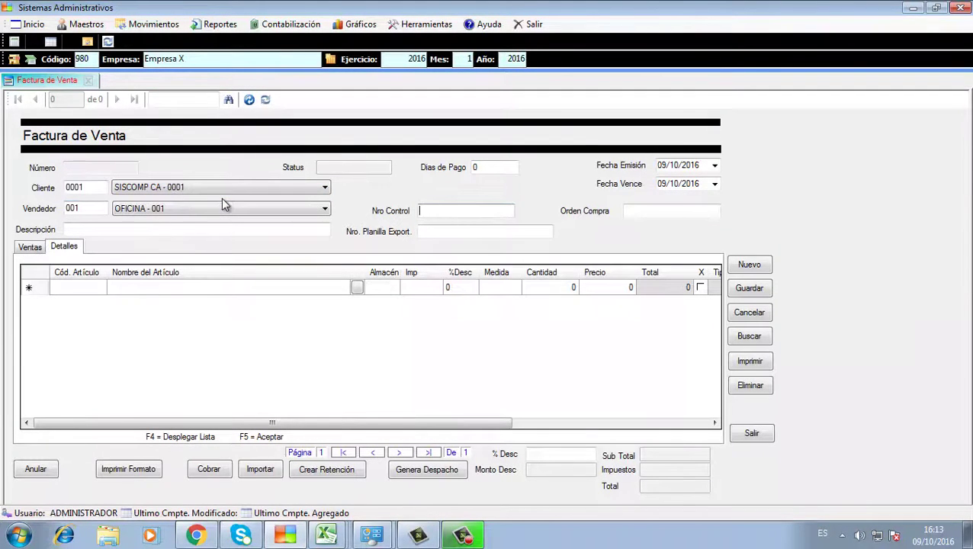
key(Tab)
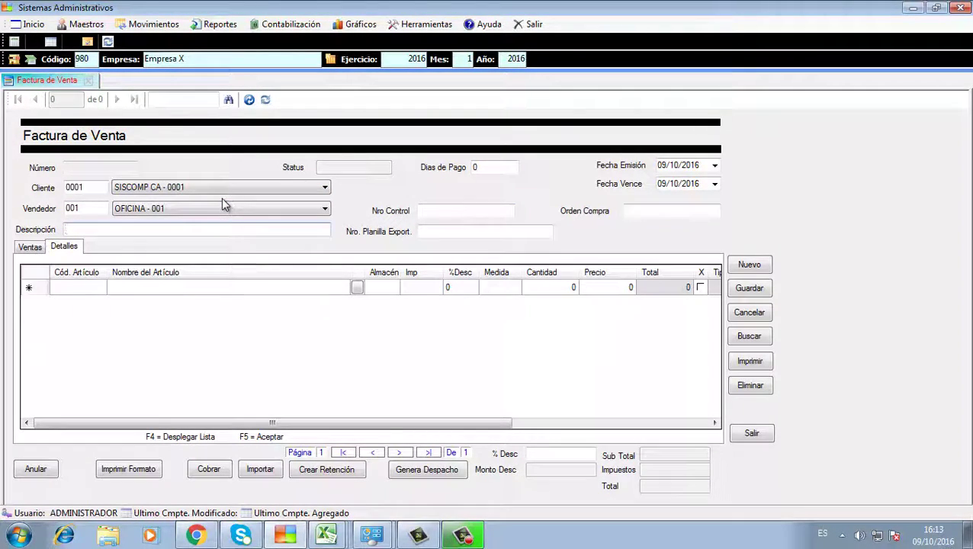
Enter PRIMERA VENTA as the invoice description
text(VEWN)
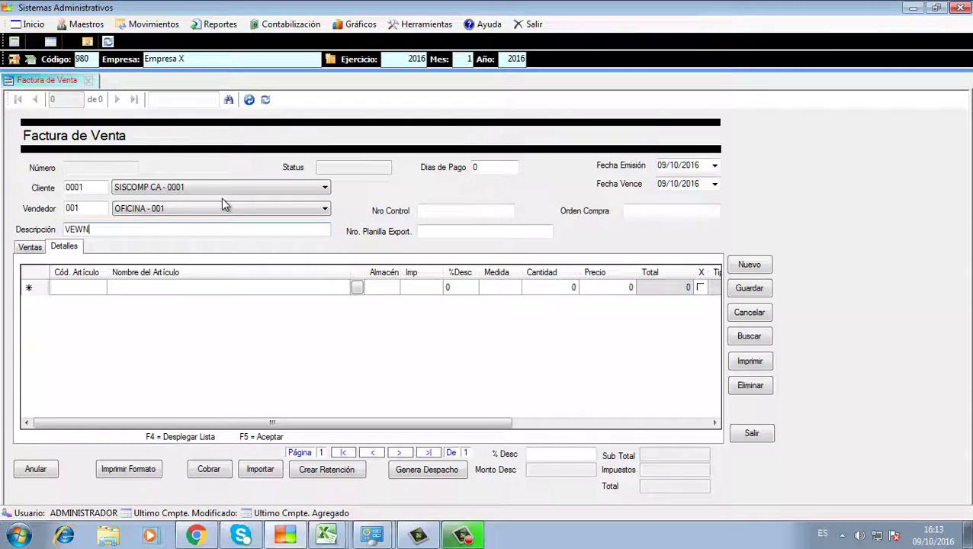
key(BackSpace)
key(BackSpace)
text(NTA)
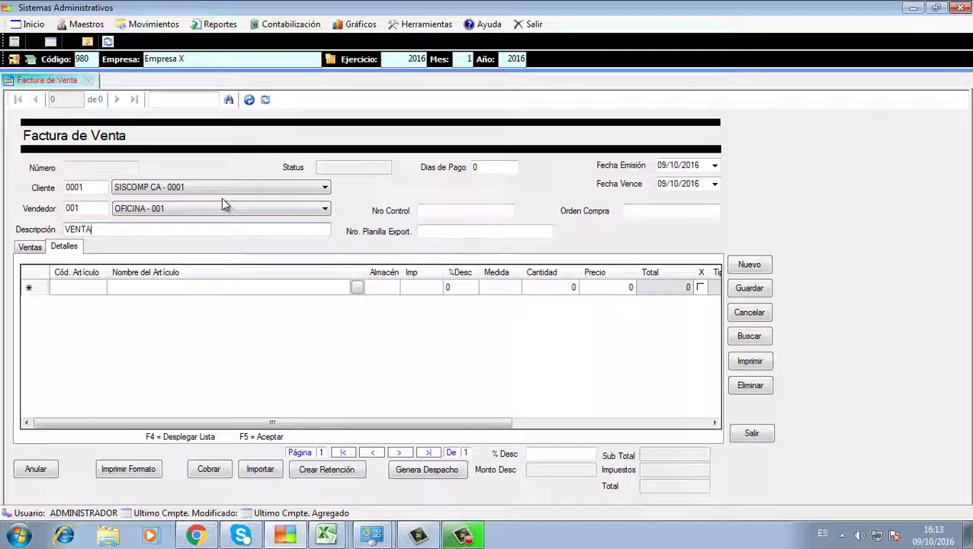
key(Home)
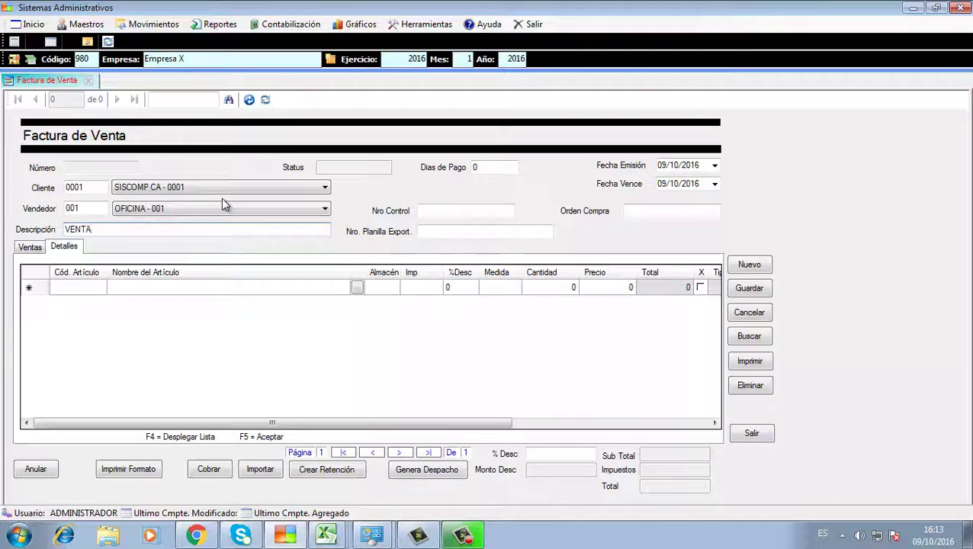
text(PRIMERA)
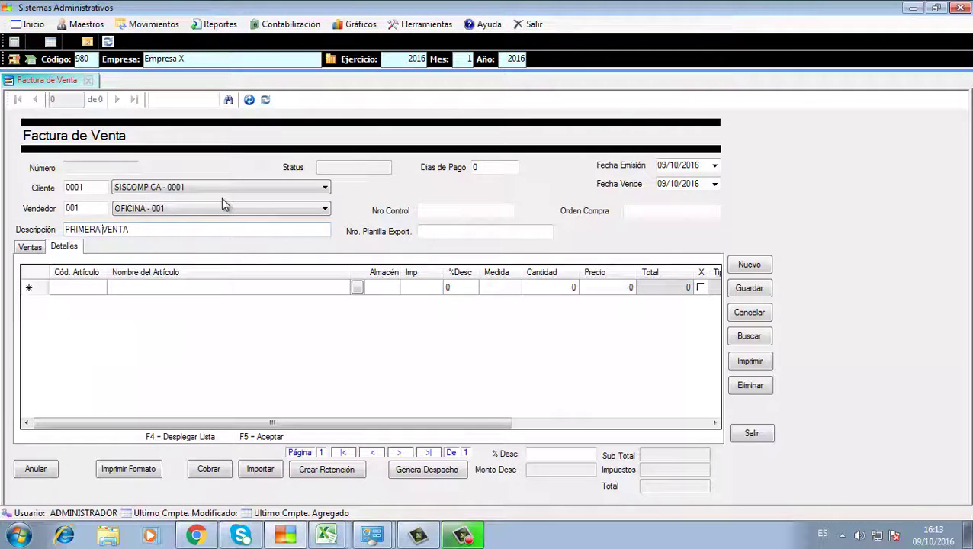
Start the first invoice detail line with article code CAS001
key(Tab)
text(CA)
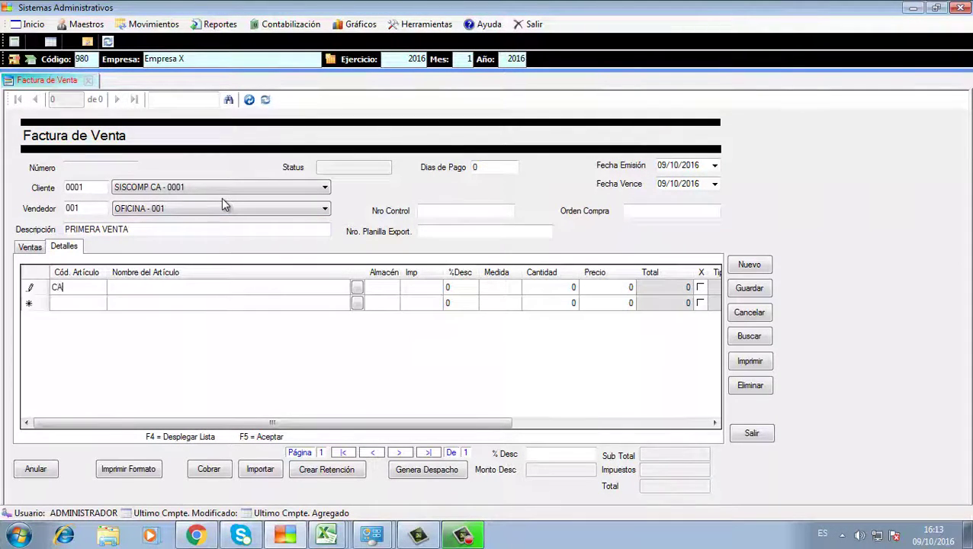
text(S001)
key(Tab)
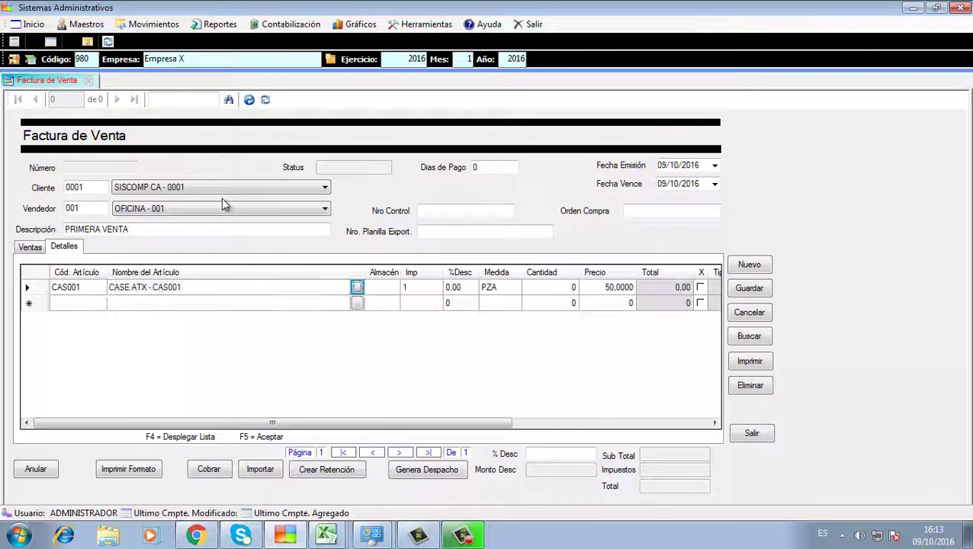
Complete the CAS001 invoice line with warehouse A1 and quantity 3, keeping the default discount and price
key(Tab)
text(A1)
key(Tab)
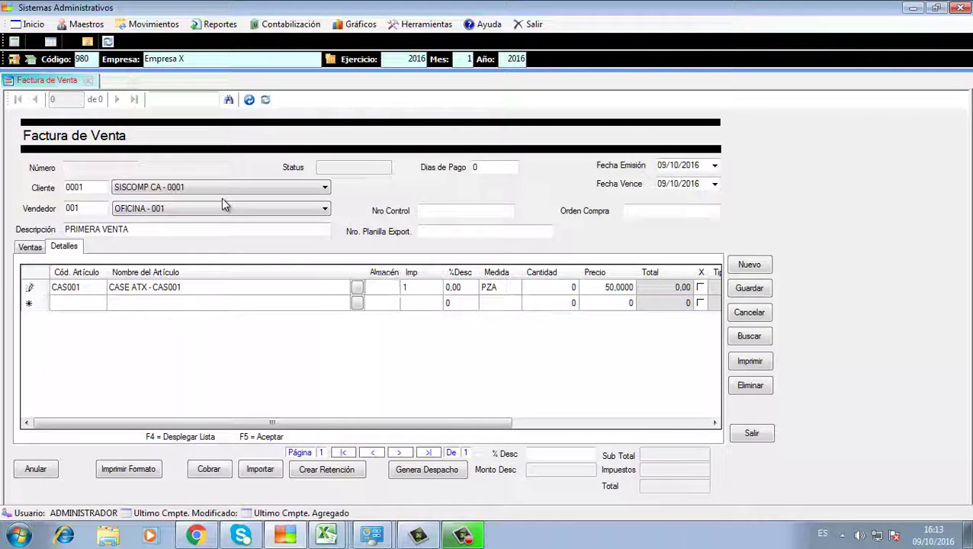
key(Tab)
key(Tab)
key(Tab)
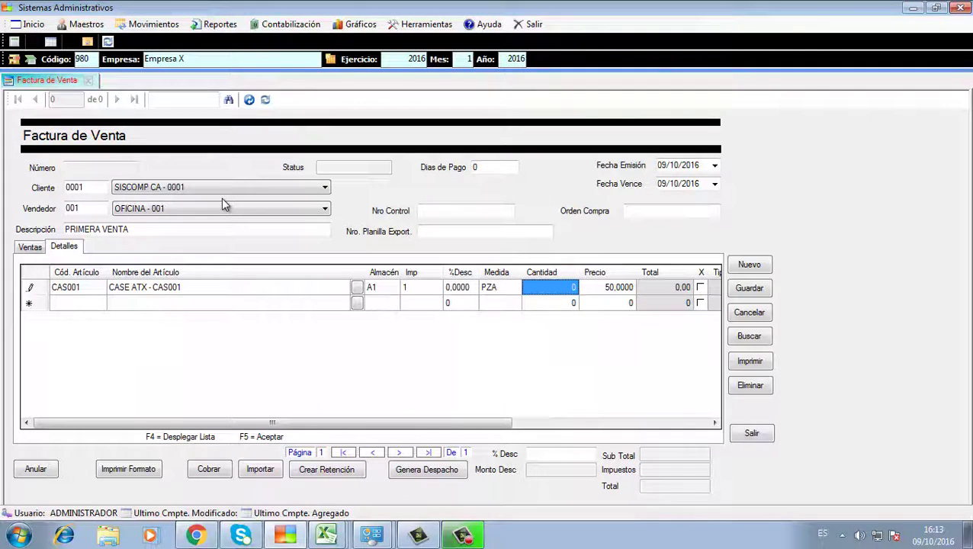
text(3)
key(Tab)
key(Tab)
key(Tab)
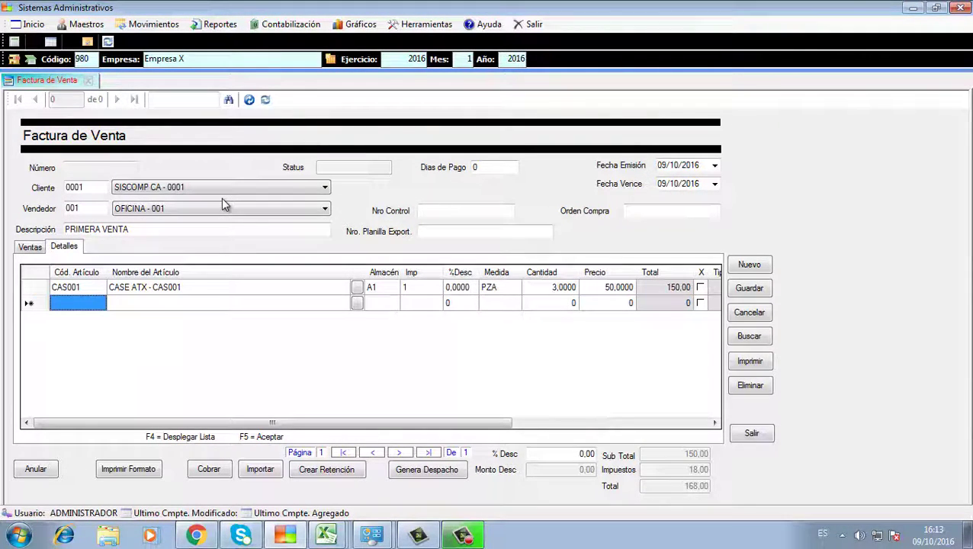
Start the second invoice detail line with article code DIS001
text(CAS)
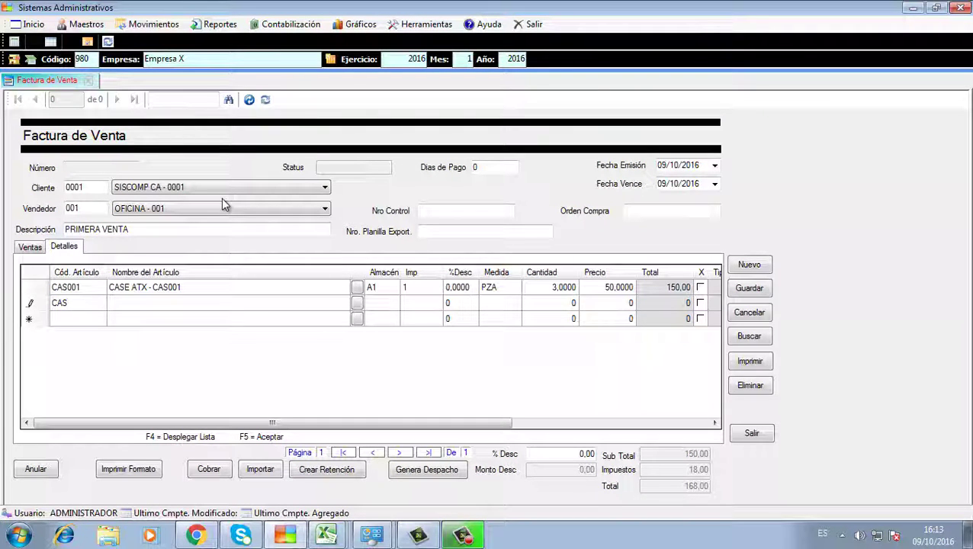
key(BackSpace)
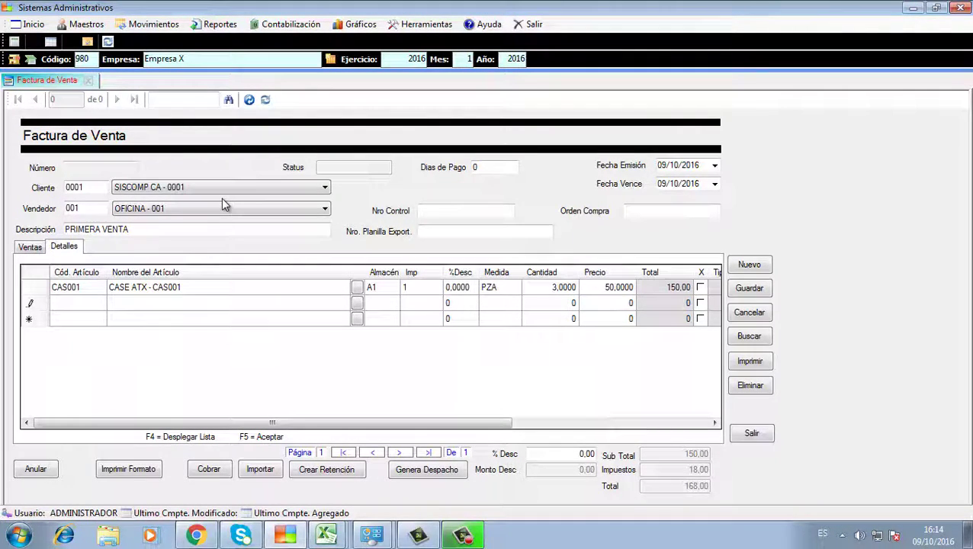
text(DIS001)
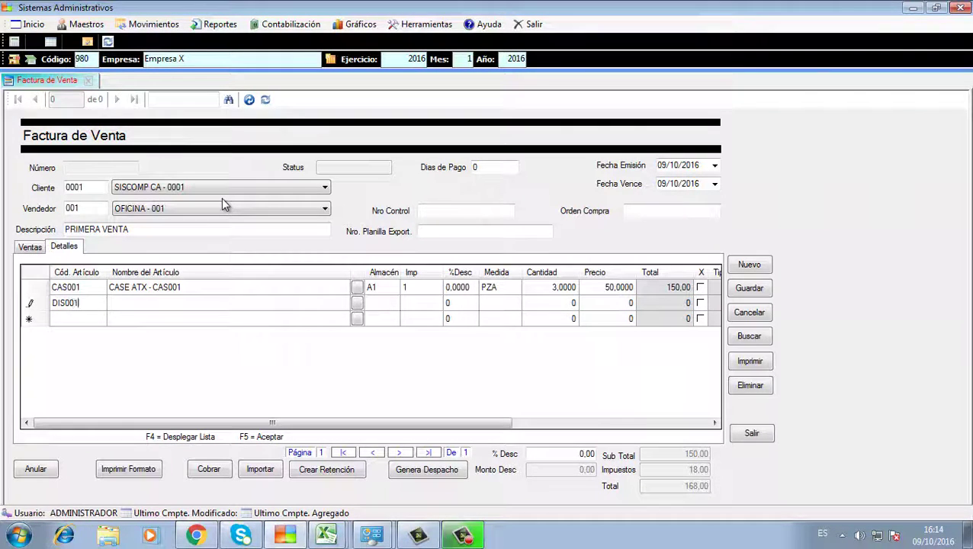
key(Return)
key(Return)
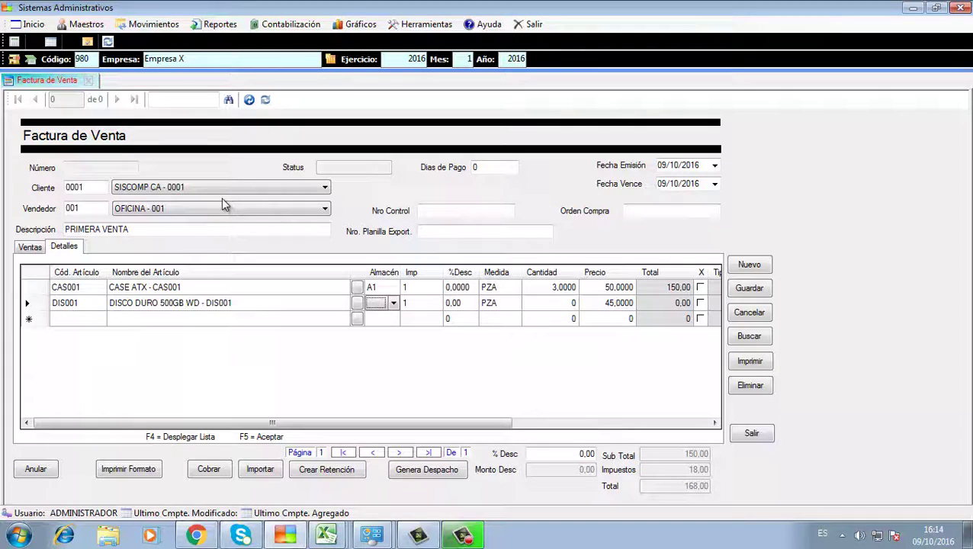
Complete the DIS001 invoice line with warehouse A1 and quantity 3, keeping the default tax, discount, unit and price
text(A1)
key(Return)
key(Return)
key(Return)
key(Return)
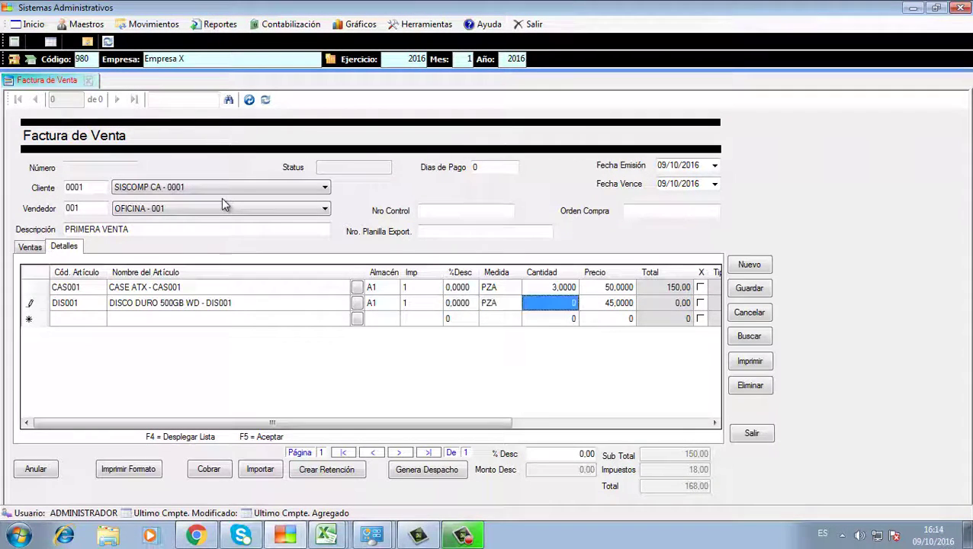
text(3)
key(Return)
key(Return)
key(Return)
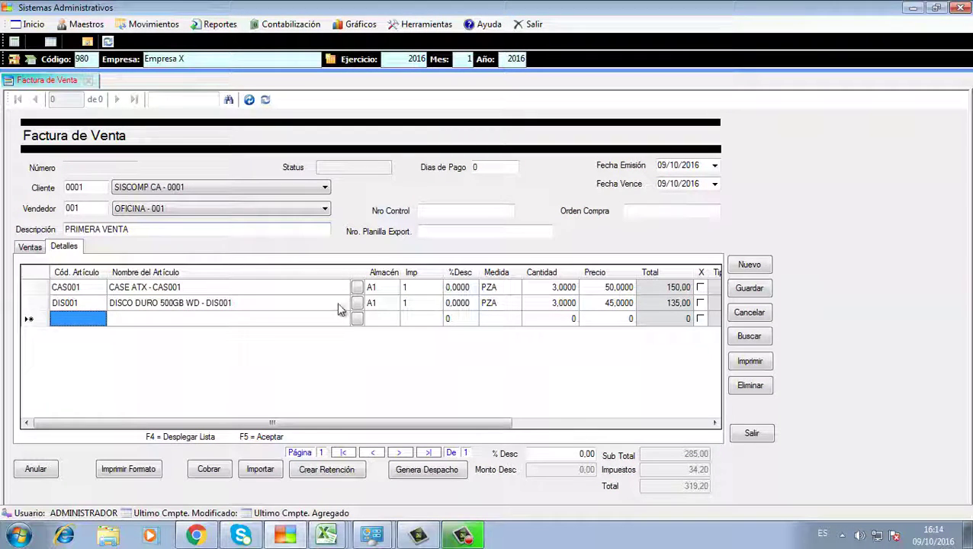
Look up TECLADO TECH (TEC001) in the article search and add it as the third line from warehouse B1 with quantity 50
click(357, 319)
click(494, 196)
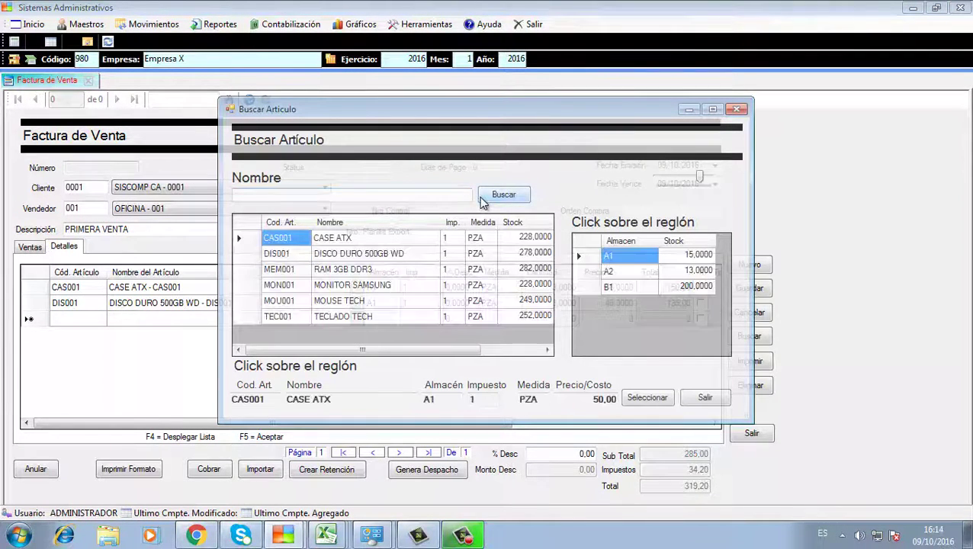
click(276, 319)
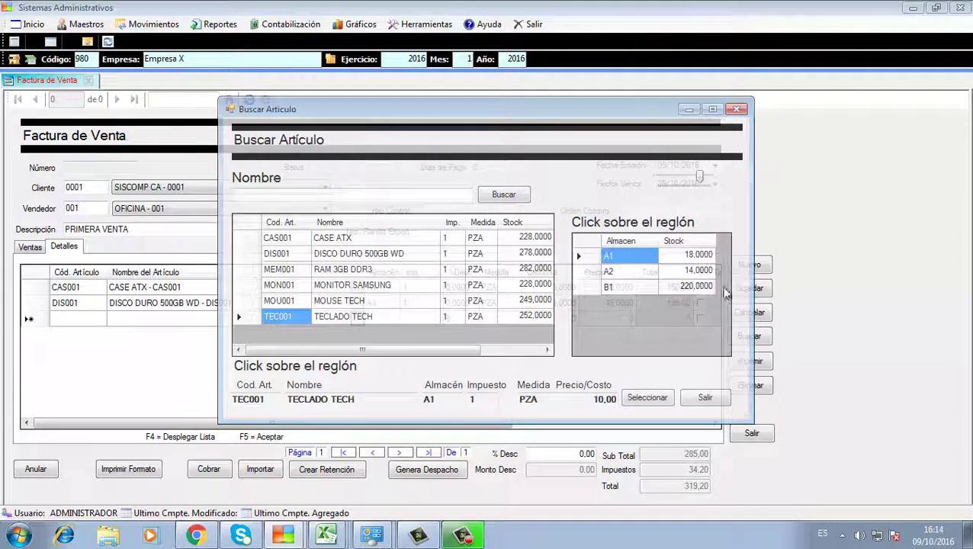
click(610, 287)
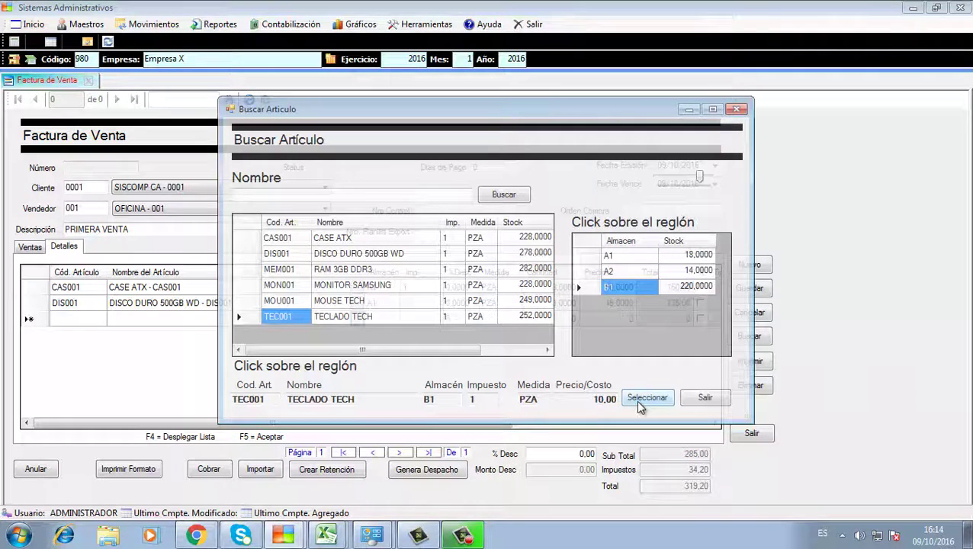
click(636, 398)
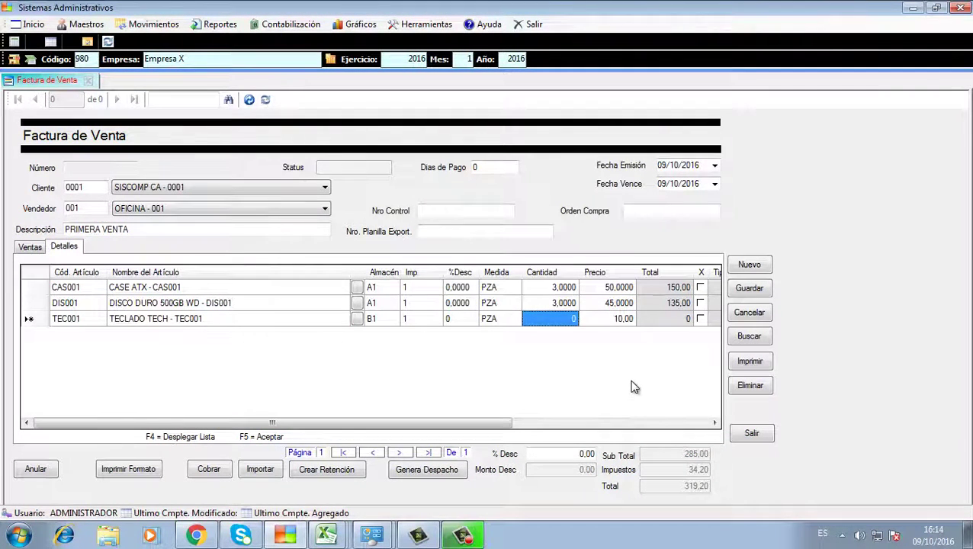
text(50)
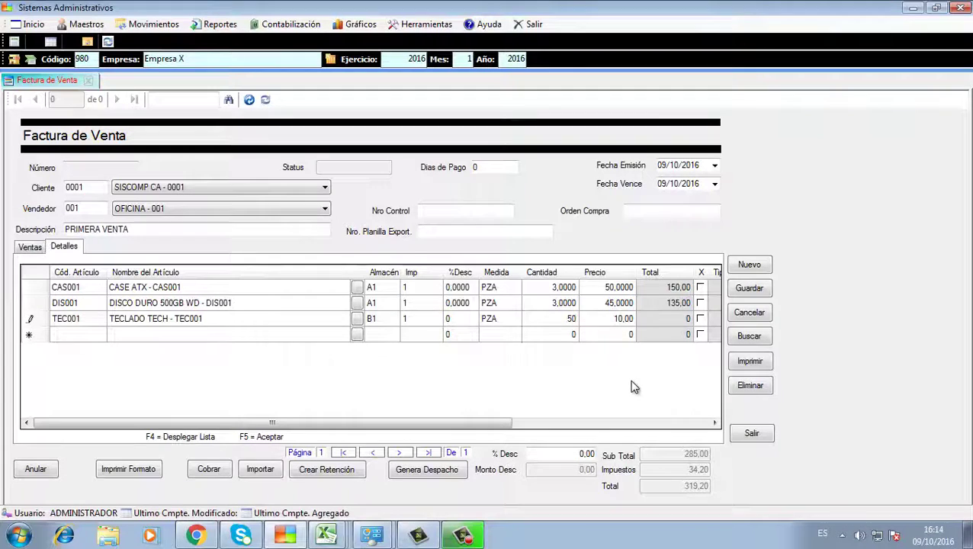
key(Return)
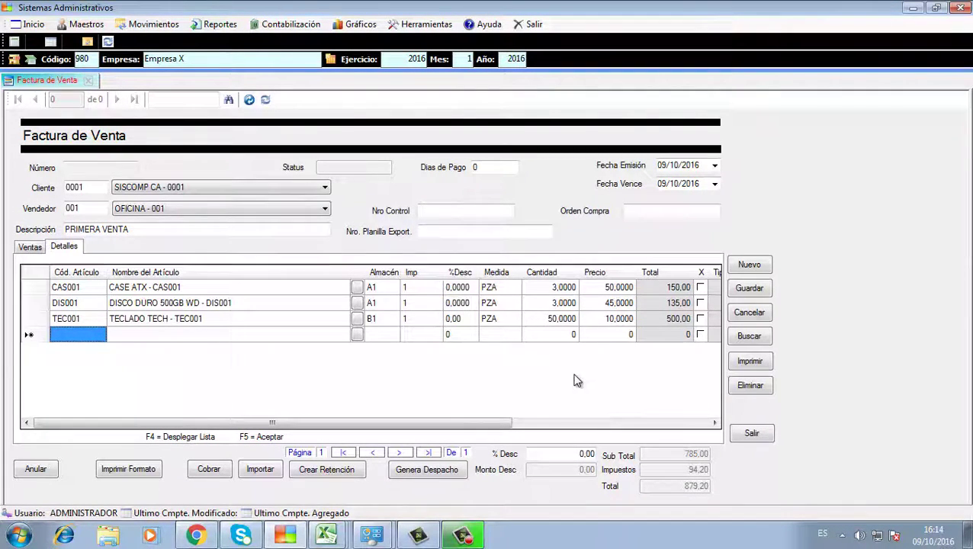
Add an invoice line for article MEM001 from warehouse A2 with quantity 2, keeping the default discount and price
text(MEM001)
key(Return)
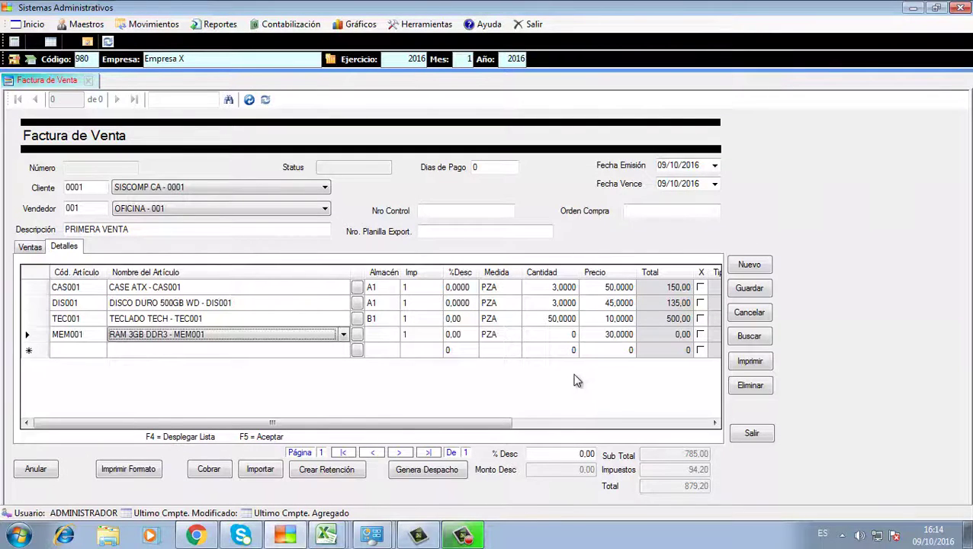
key(Return)
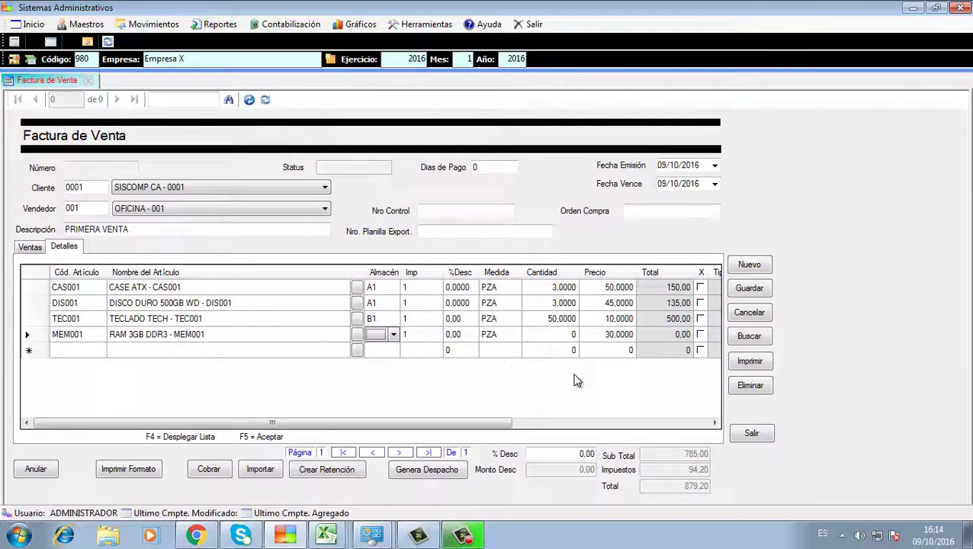
text(A2)
key(Return)
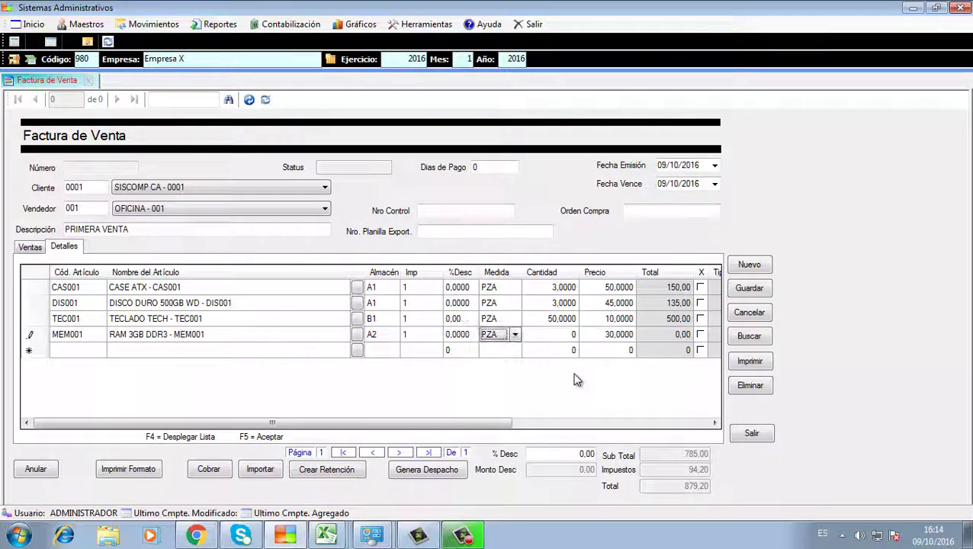
key(Return)
text(2)
key(Return)
key(Return)
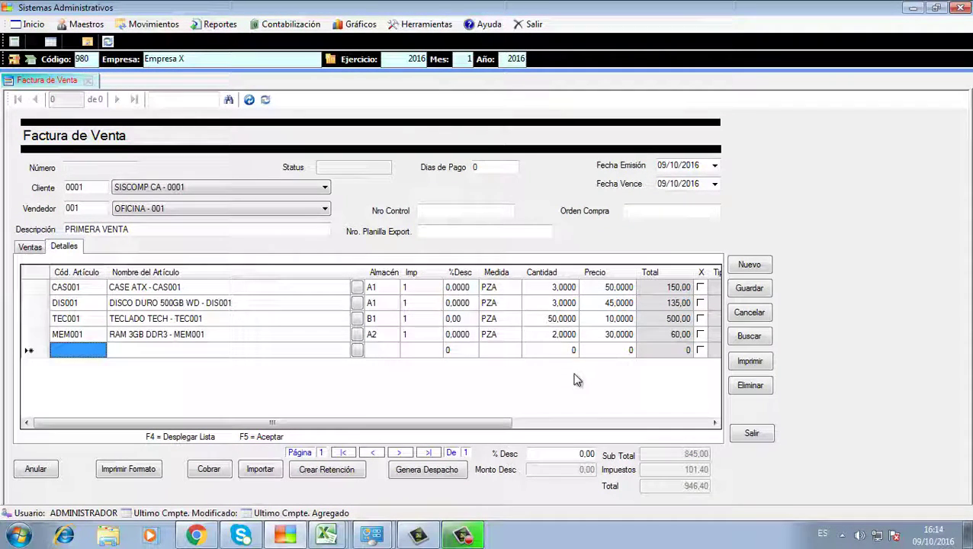
Start the fifth invoice line with article code MON001 and warehouse B1
text(MON001)
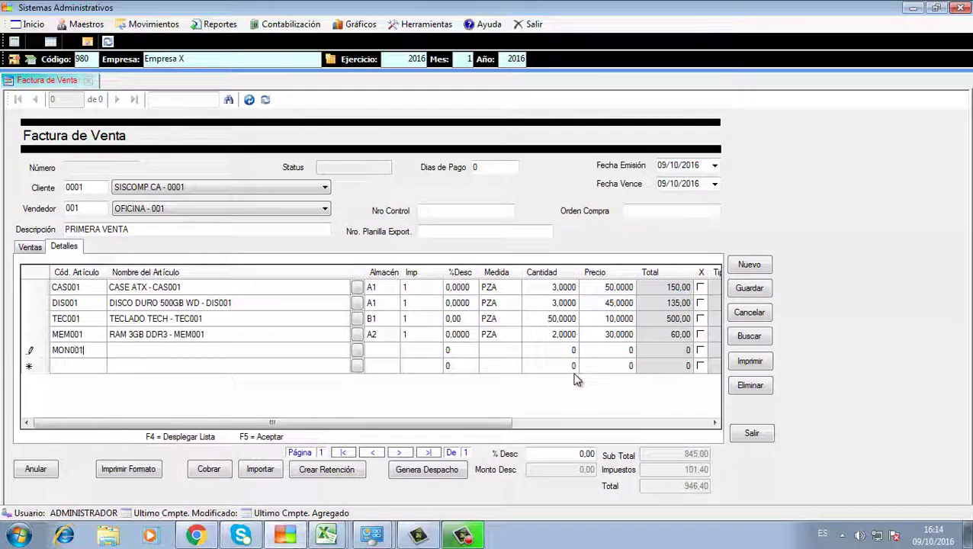
key(Tab)
key(Tab)
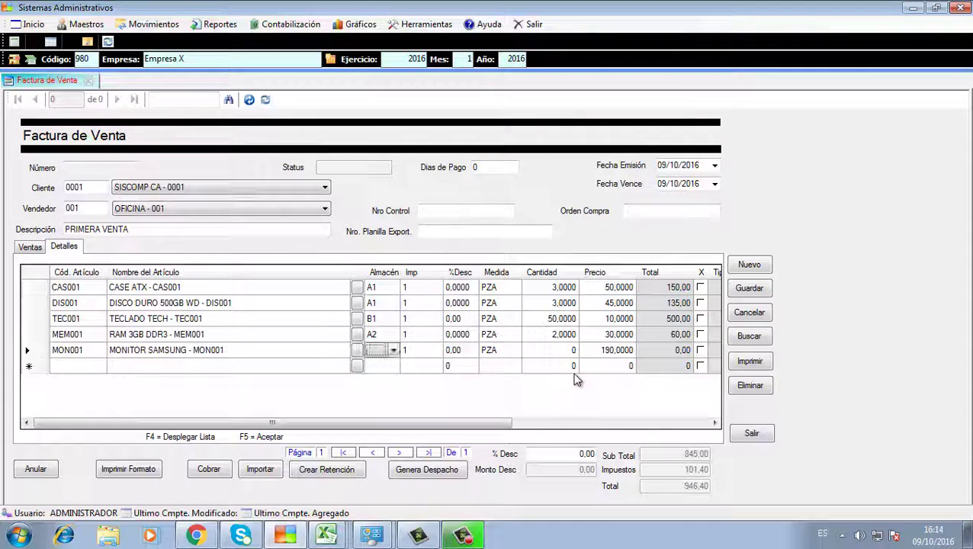
key(F4)
key(Down)
key(Down)
key(Return)
Complete the MON001 line with quantity 60 at the default price and save the invoice as a new record
key(Tab)
key(Tab)
key(Tab)
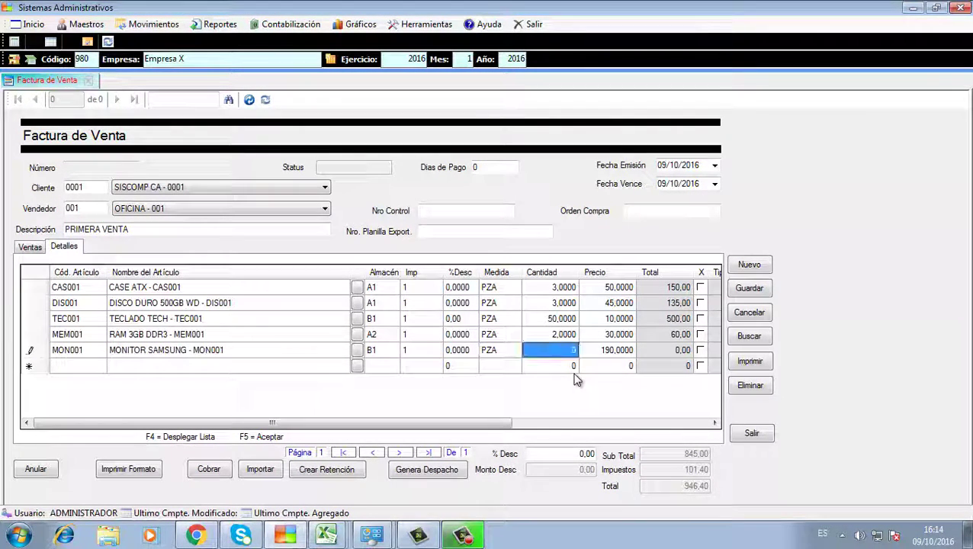
text(60)
key(Tab)
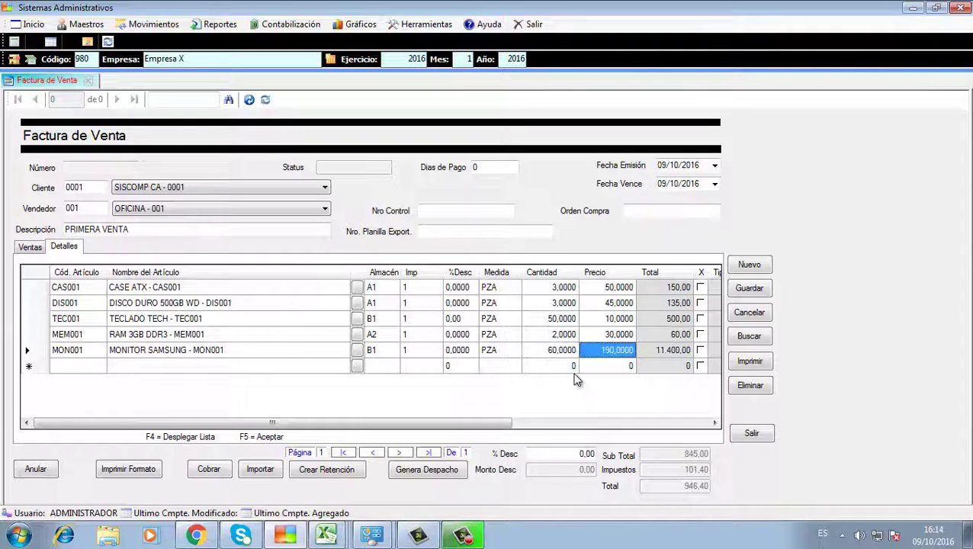
key(Tab)
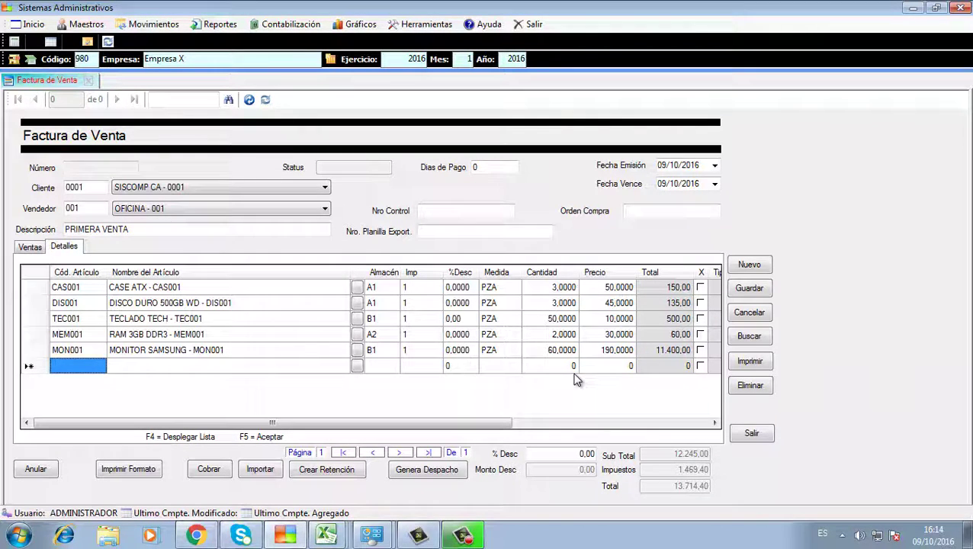
click(748, 291)
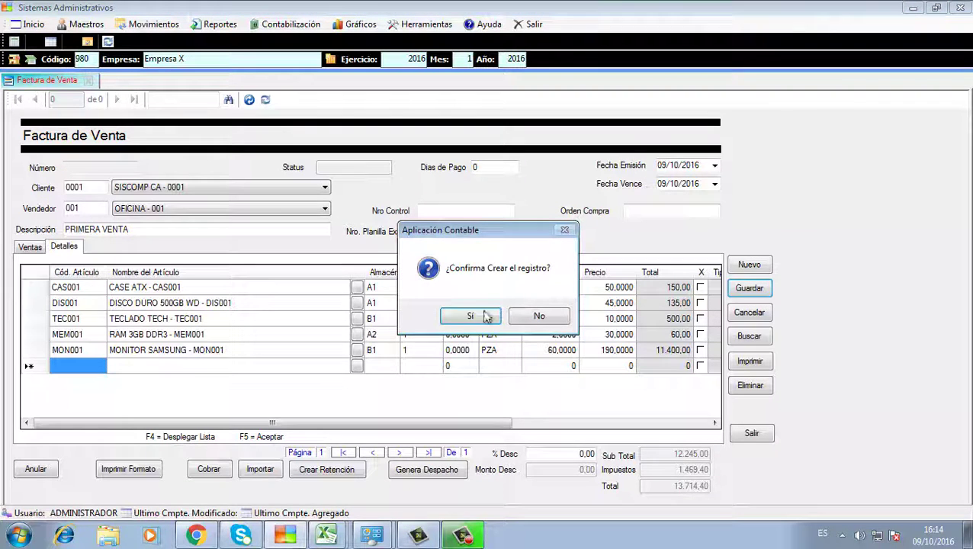
click(470, 316)
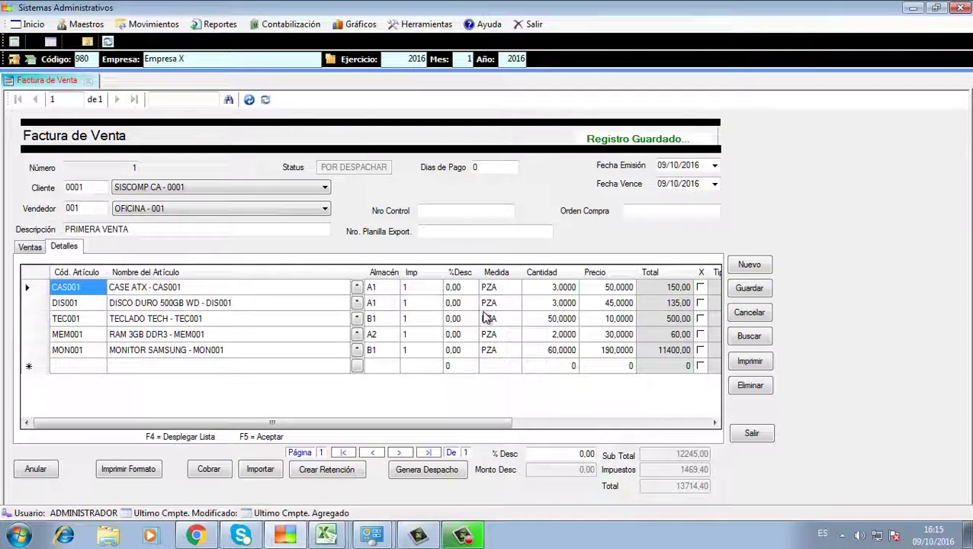
Generate the horizontal stock-by-warehouse report for Empresa X and check the quantities left after the sale
click(226, 26)
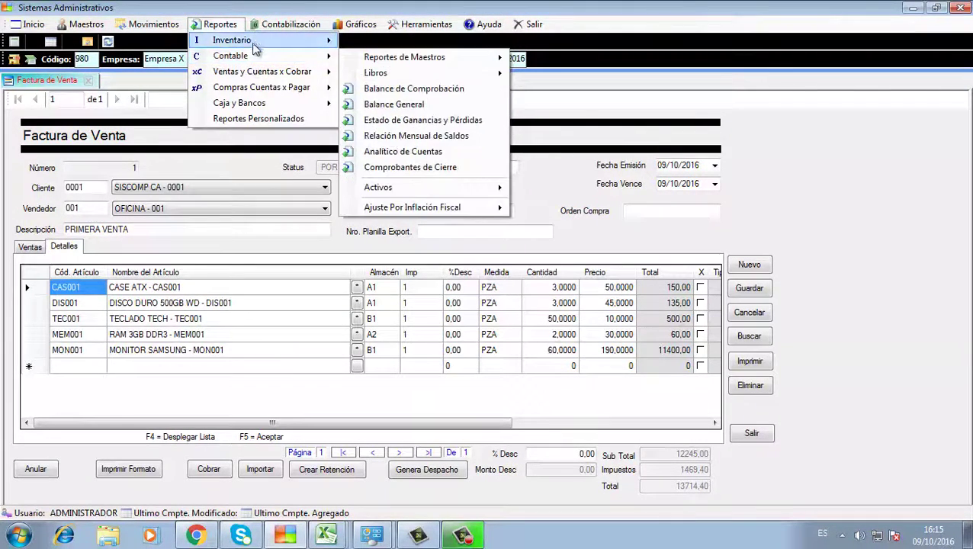
mouse_move(251, 39)
click(406, 73)
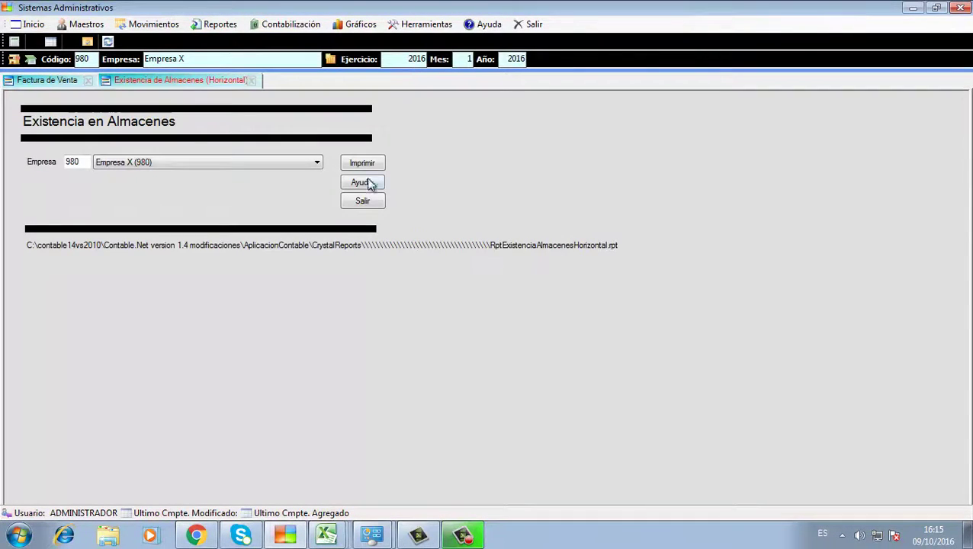
click(368, 165)
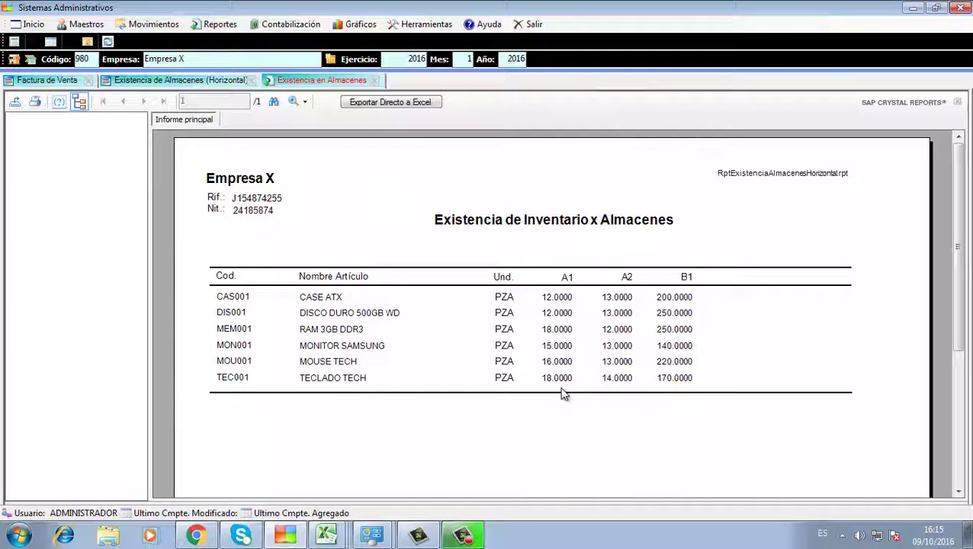
click(443, 229)
Generate the vertical stock-by-warehouse report and review the stock listed for warehouses A1, A2 and B1
click(221, 23)
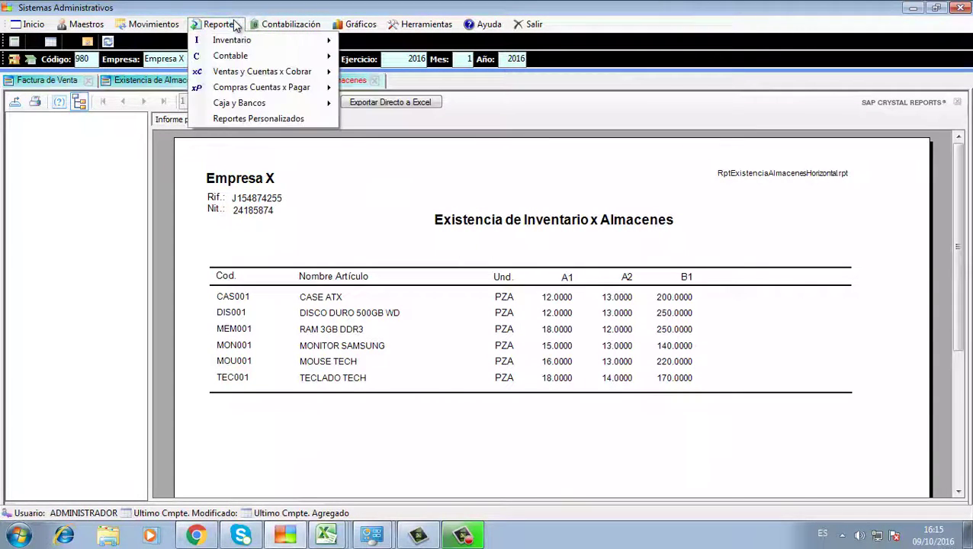
mouse_move(244, 41)
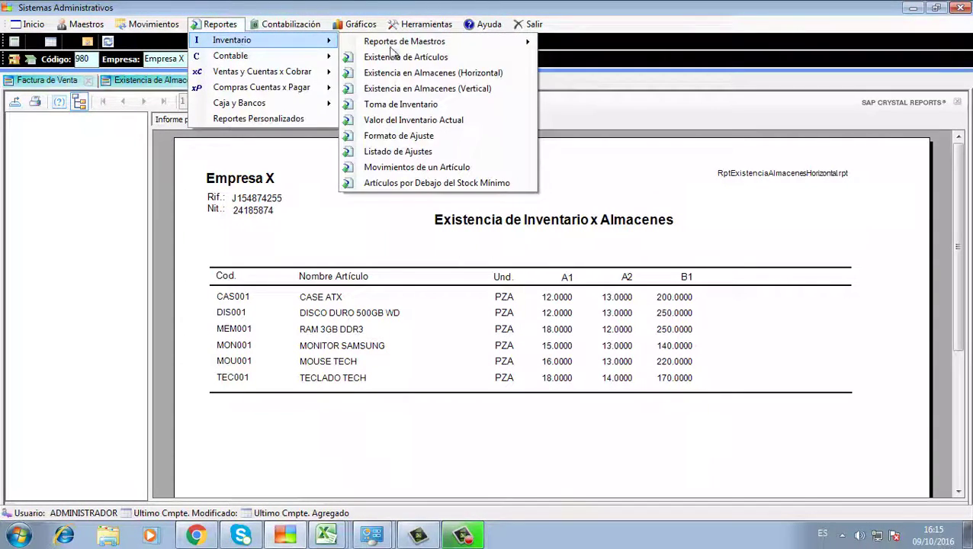
click(408, 87)
click(374, 162)
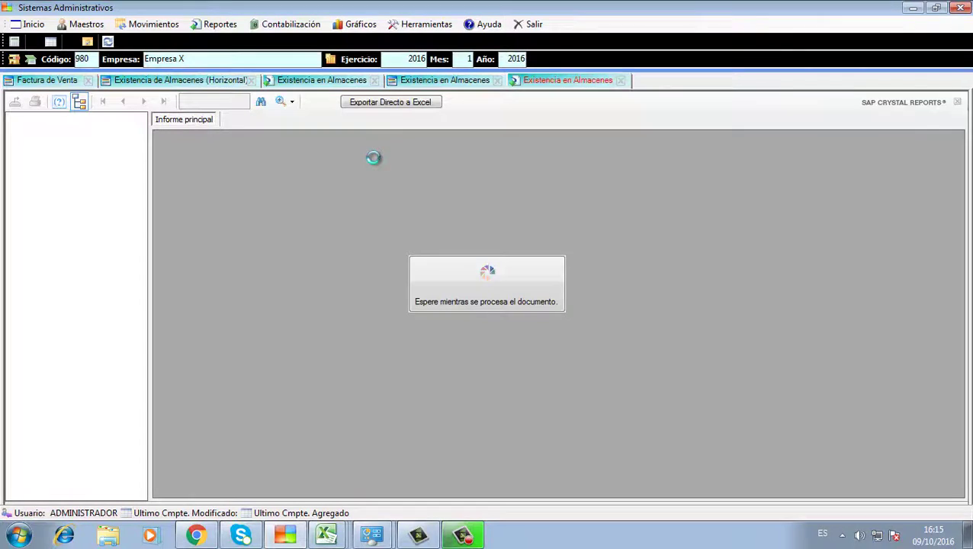
scroll(397, 336, down, 5)
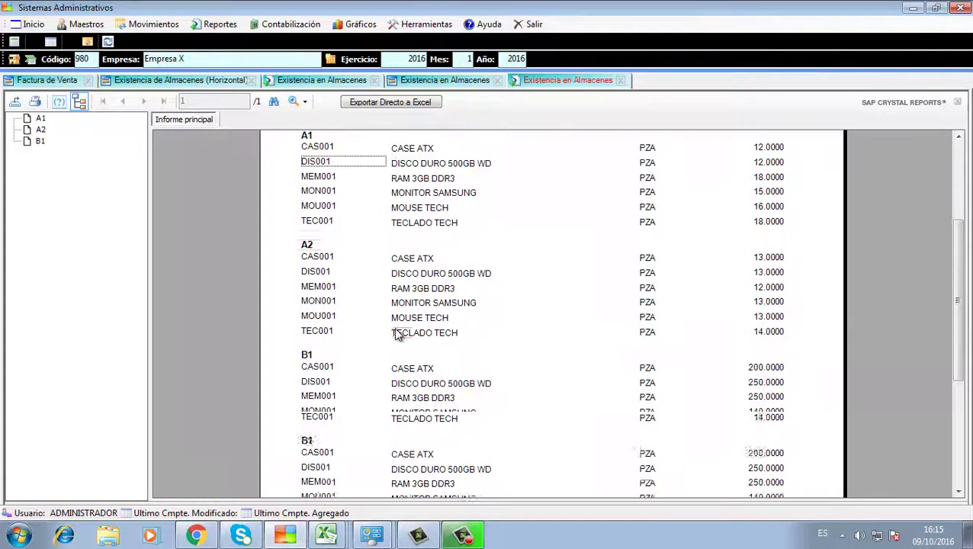
scroll(398, 335, up, 5)
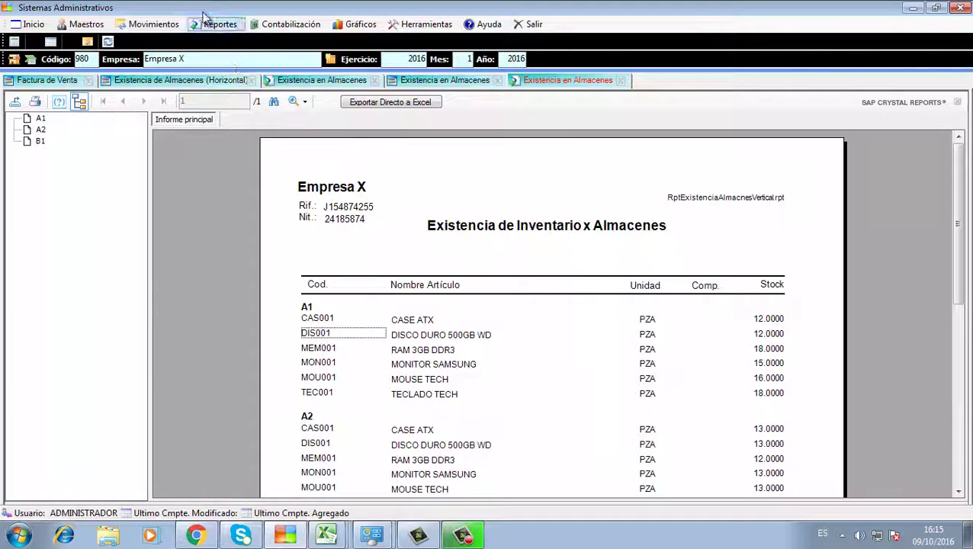
Change the sales invoice's issue and due dates to 10/10/2016 and save the modified record
click(55, 81)
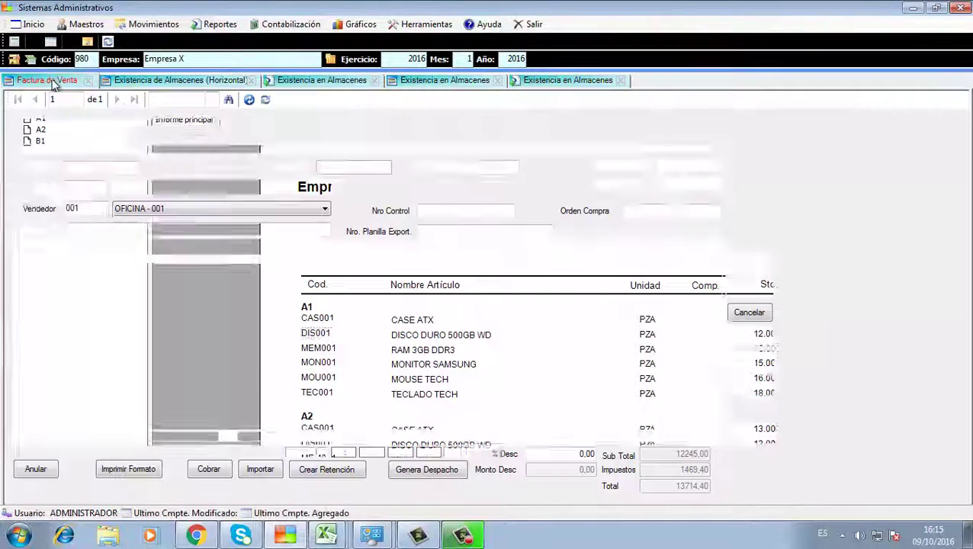
click(662, 165)
text(10/10/2016)
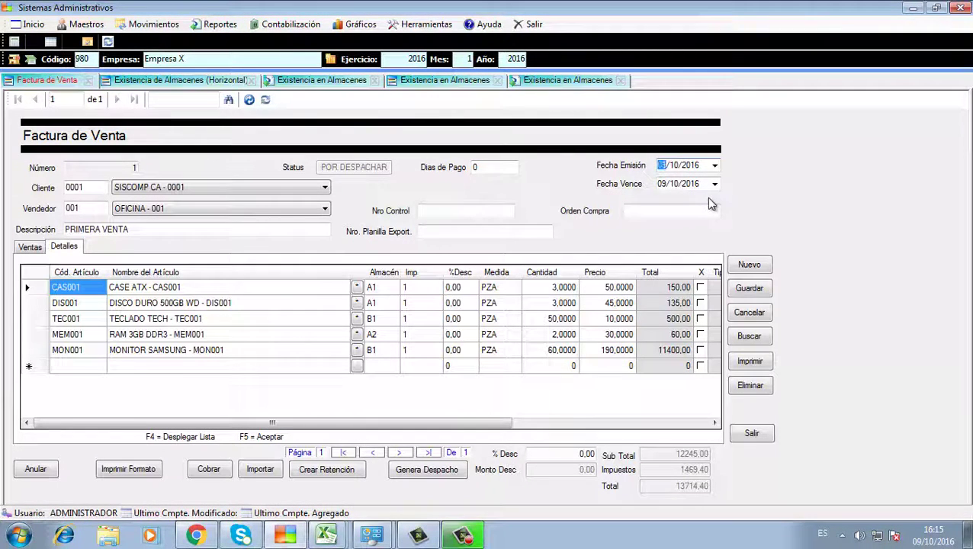
click(661, 184)
text(10)
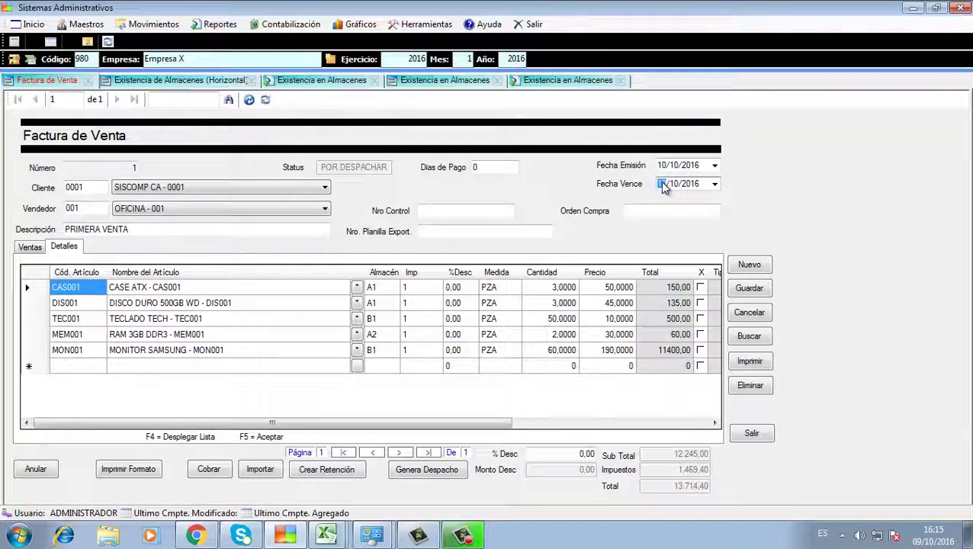
click(748, 291)
click(498, 319)
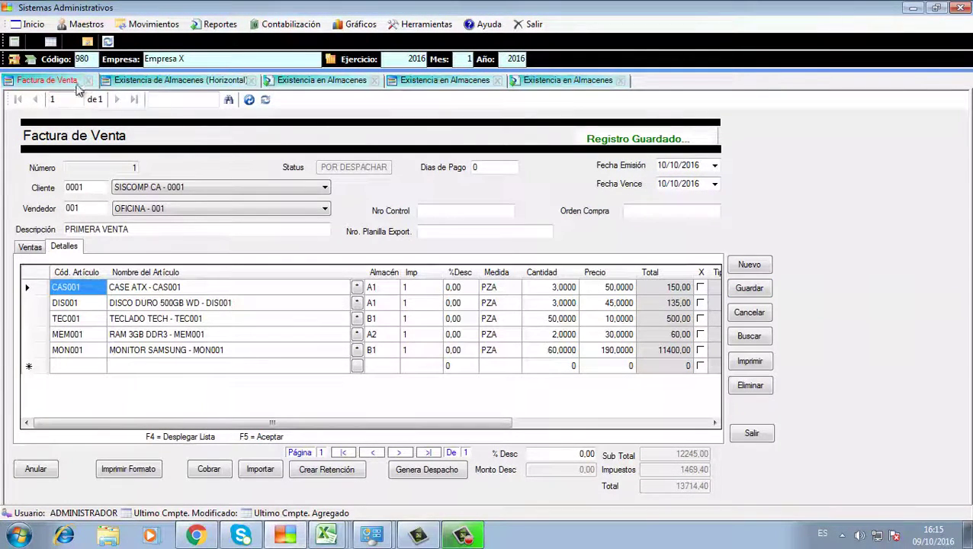
Close all tabs except the sales invoice and generate the item movement report for TECLADO TECH (TEC001) dated 09/10/2016
right_click(78, 84)
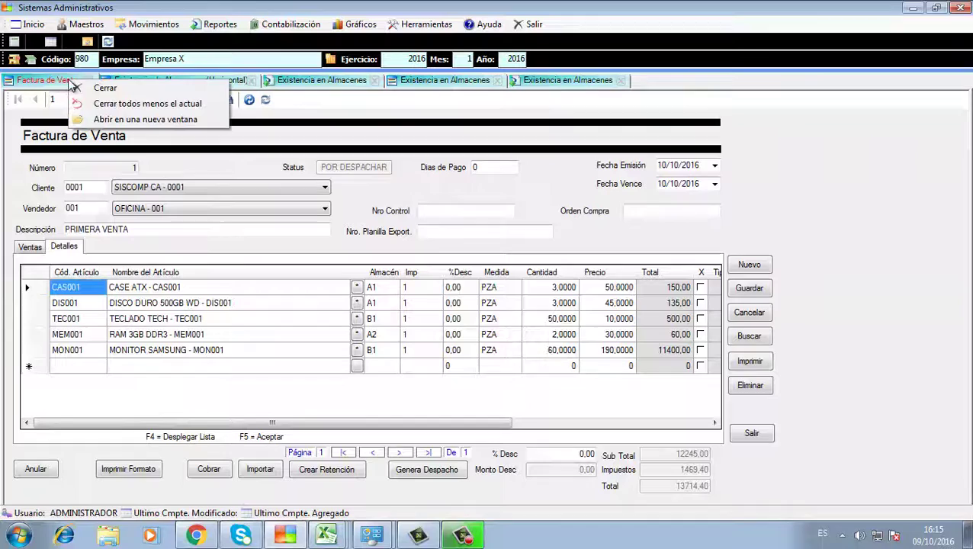
click(98, 108)
click(218, 24)
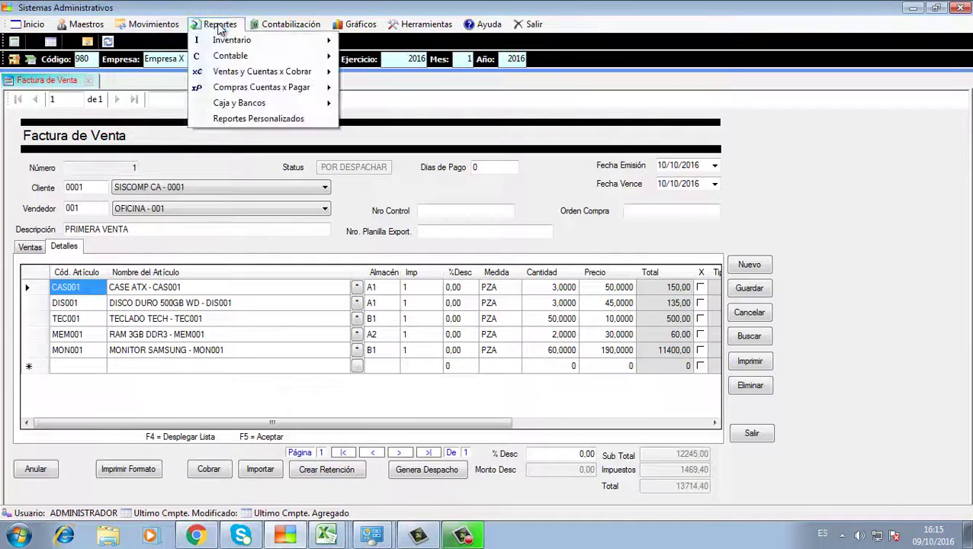
mouse_move(237, 40)
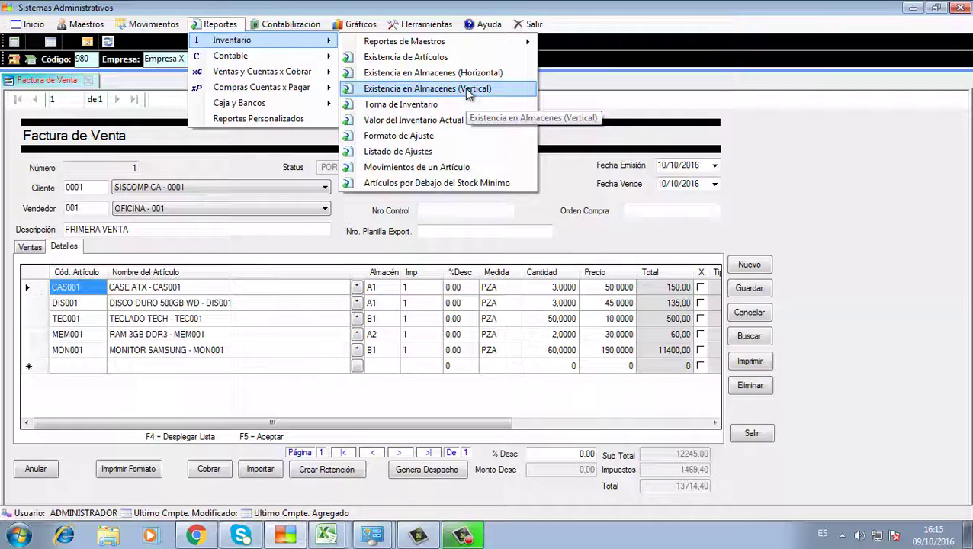
click(466, 167)
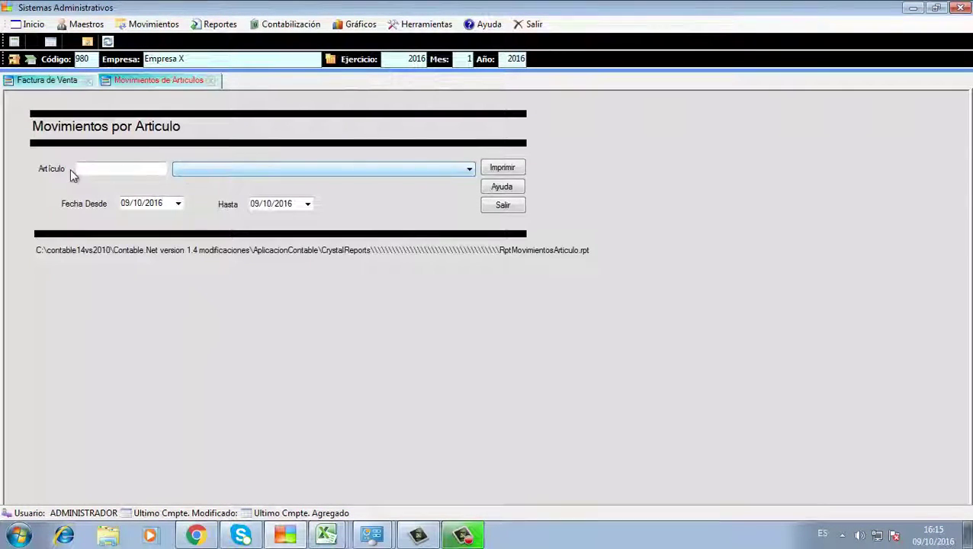
click(195, 174)
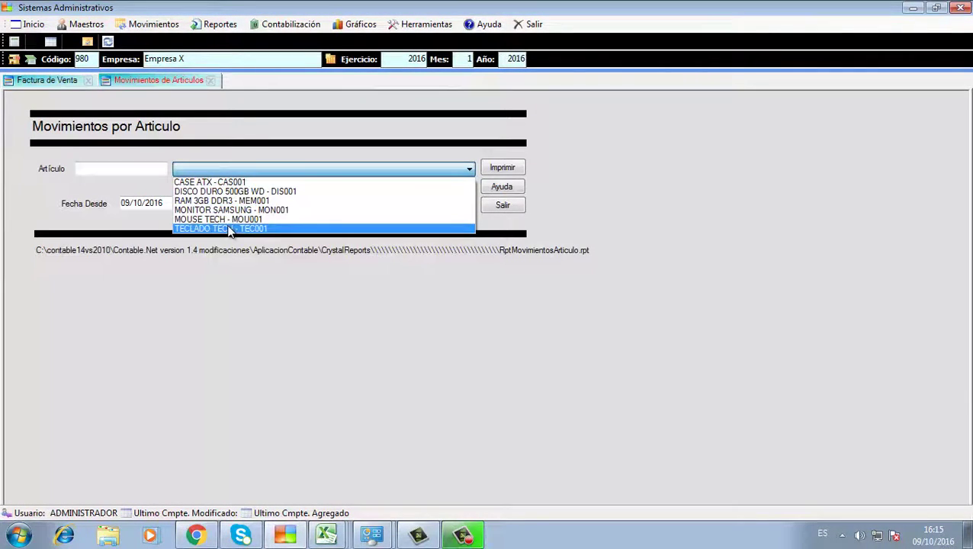
click(228, 230)
click(502, 169)
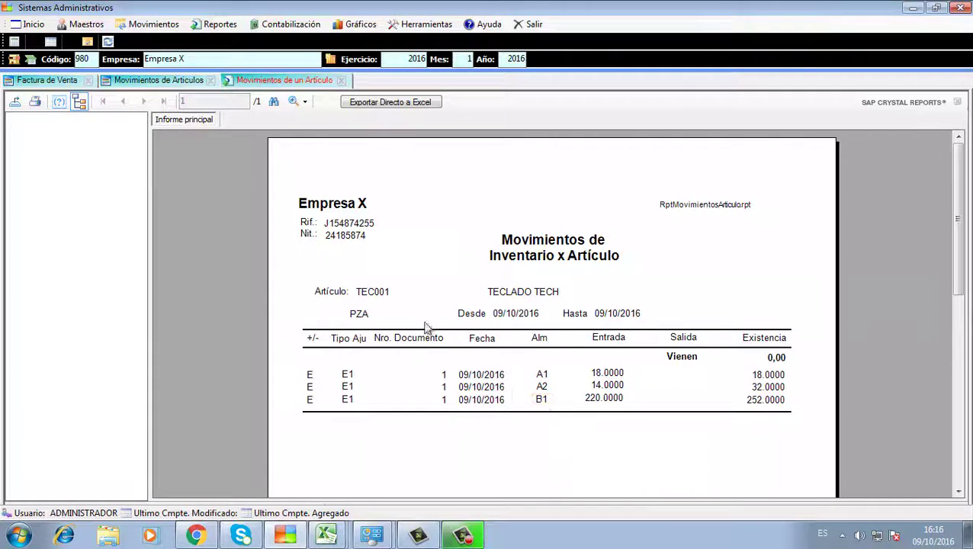
Generate the movement report for MONITOR SAMSUNG (MON001), then rerun it with the end date set to 10/10/2016 to check the sale
click(169, 82)
click(293, 170)
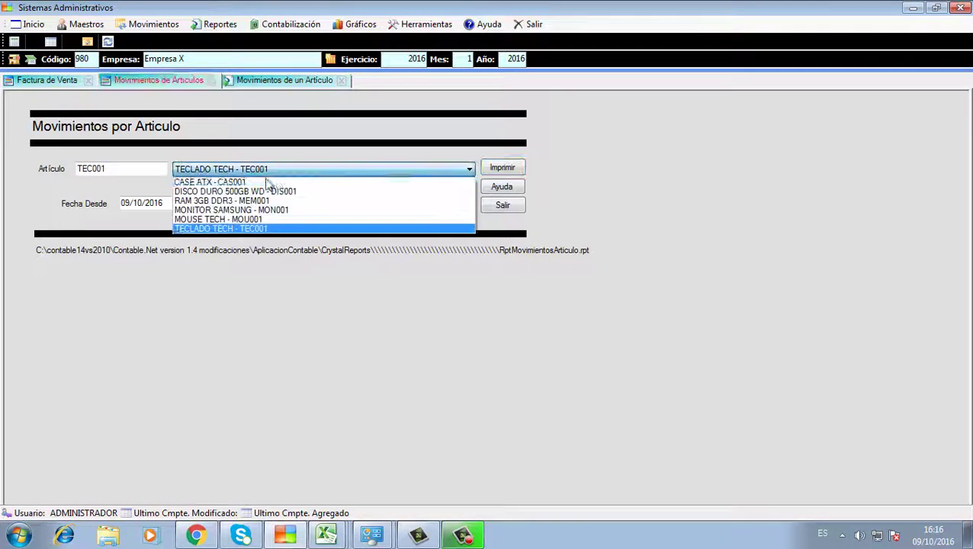
click(232, 210)
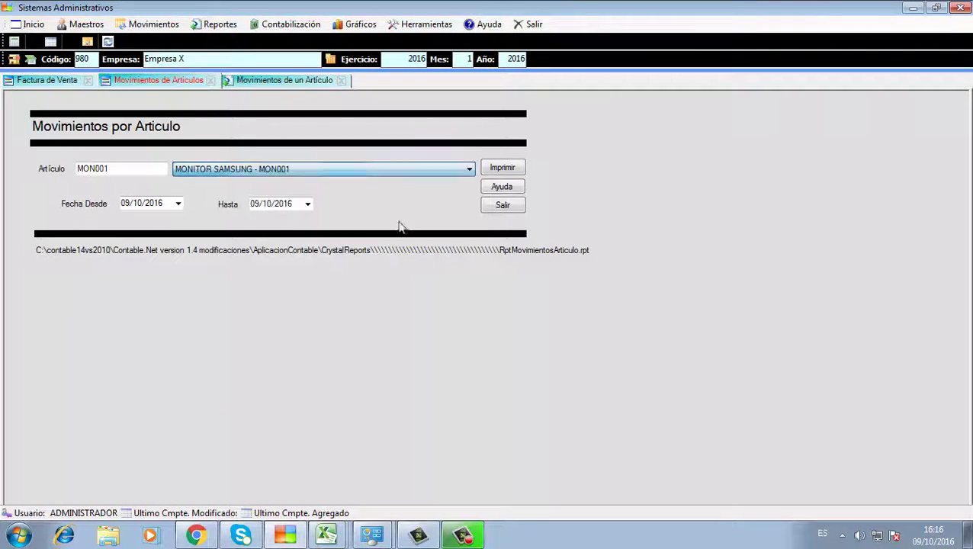
click(507, 172)
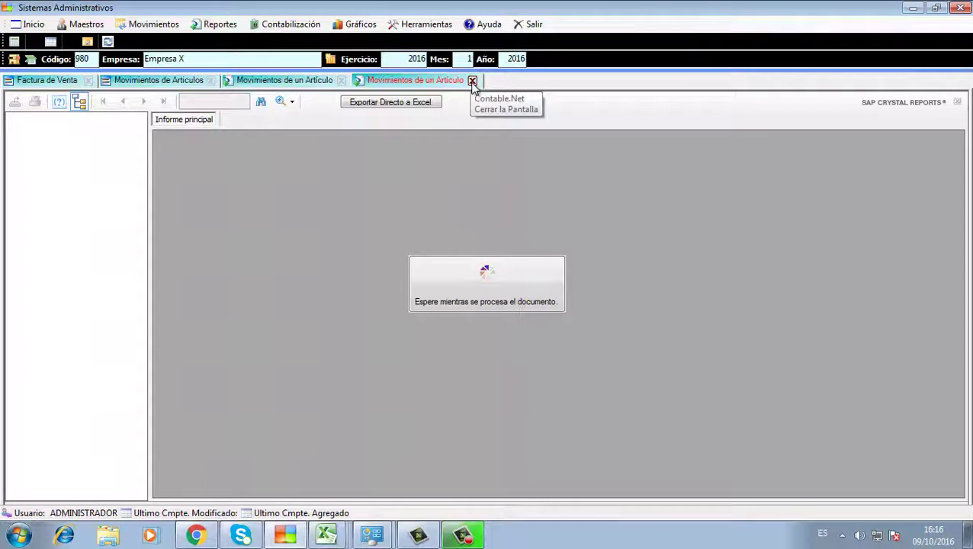
click(173, 83)
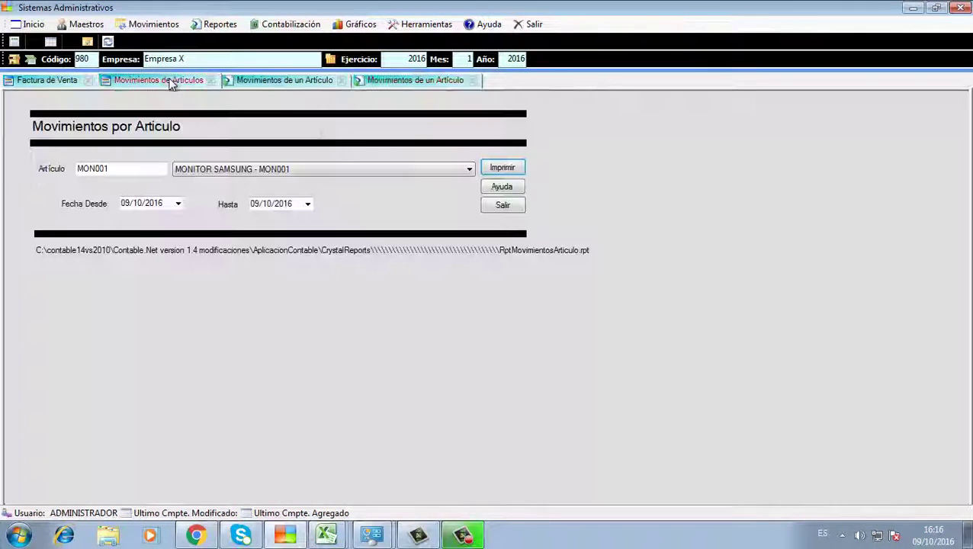
click(256, 204)
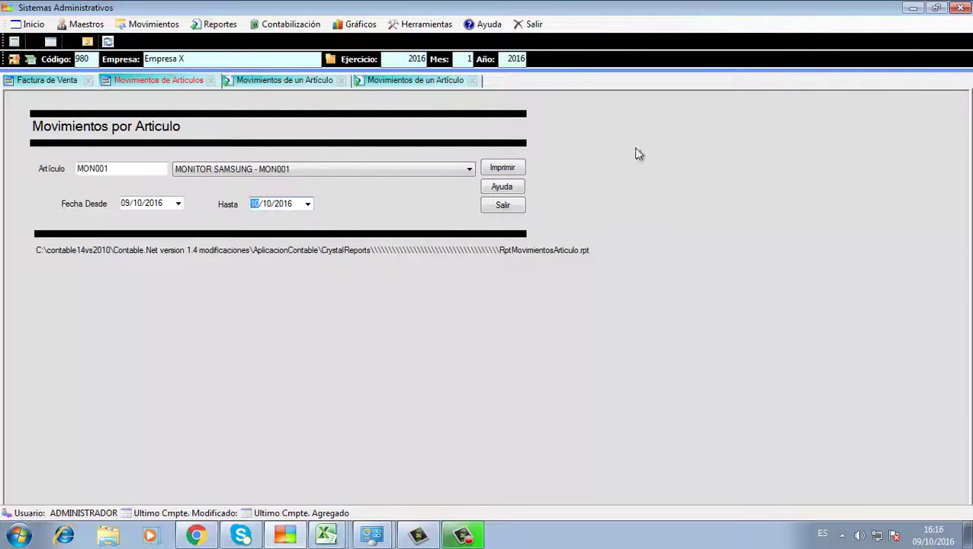
click(489, 172)
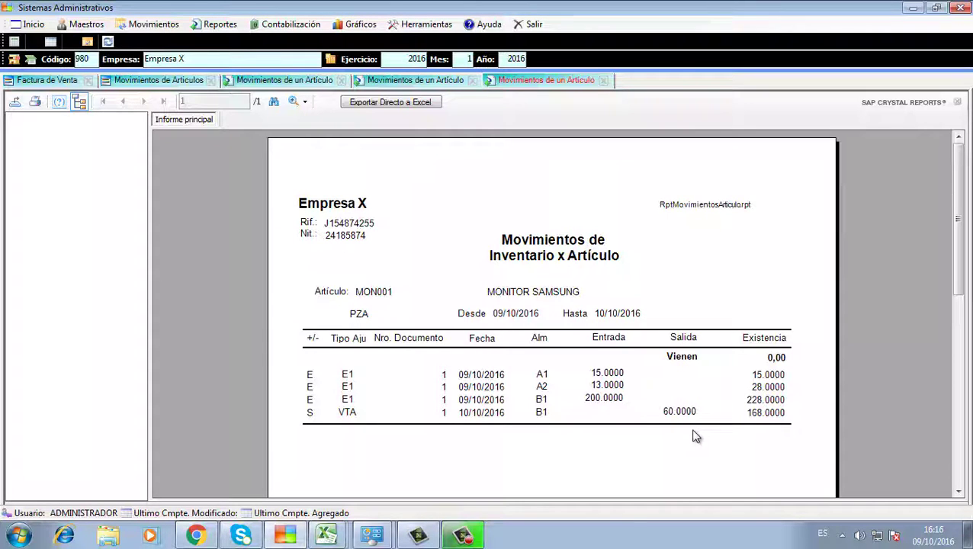
Generate the item movement report for CASE ATX (CAS001) from 09/10/2016 to 10/10/2016 and review its entries and exits
click(150, 82)
click(213, 174)
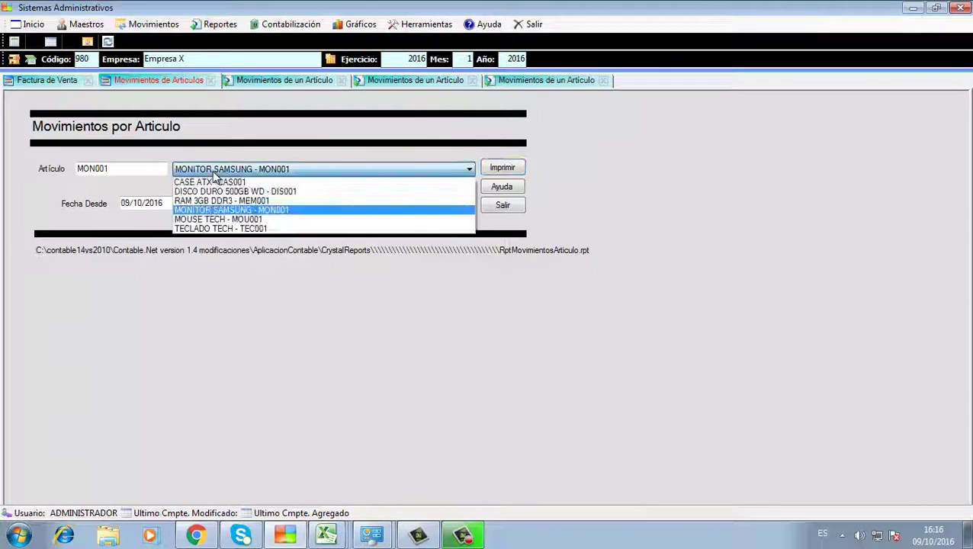
click(216, 182)
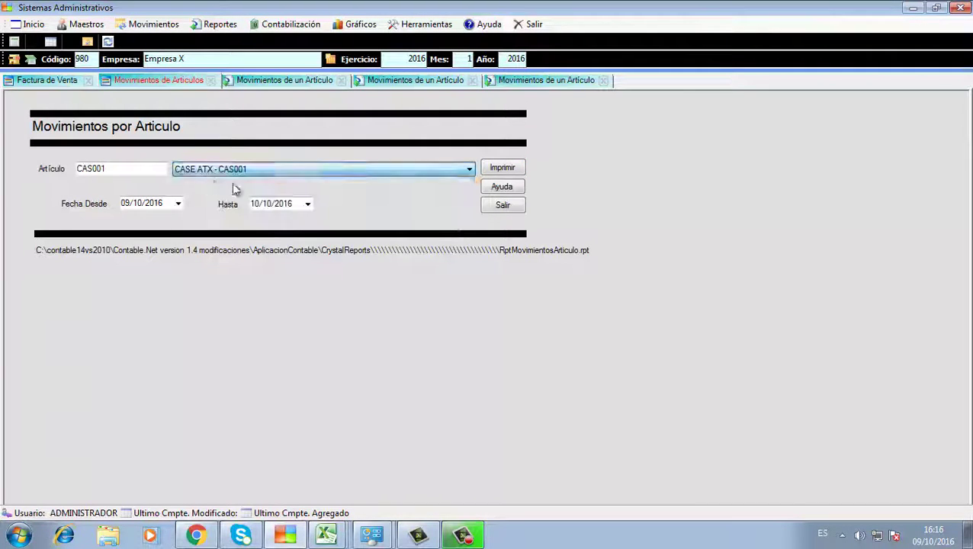
click(498, 167)
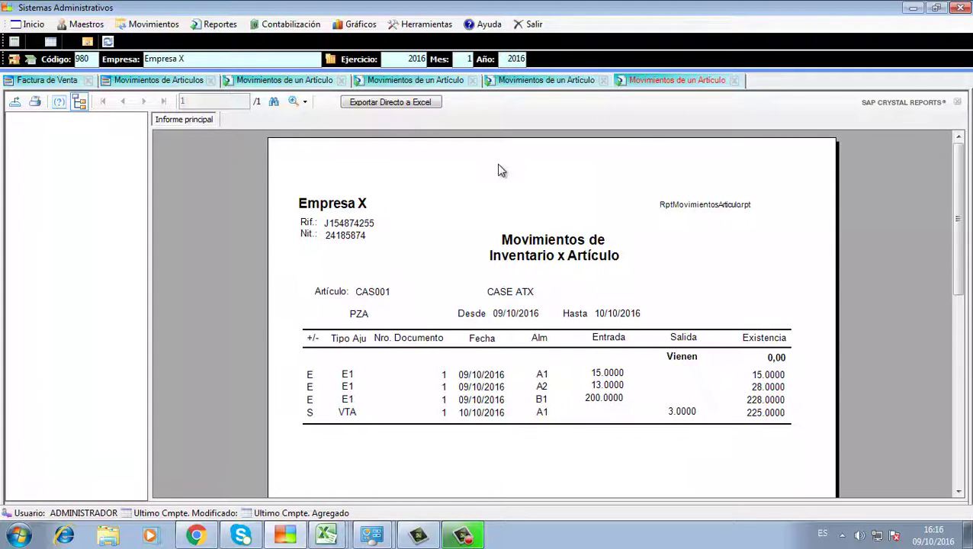
Generate the general item stock report (Existencia de Artículos) for Empresa X (980)
click(231, 27)
mouse_move(229, 40)
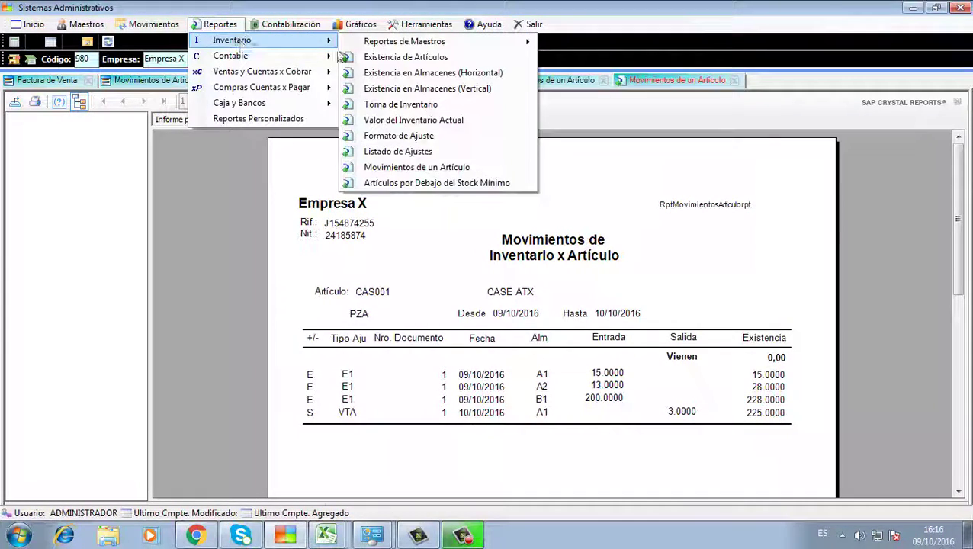
click(411, 58)
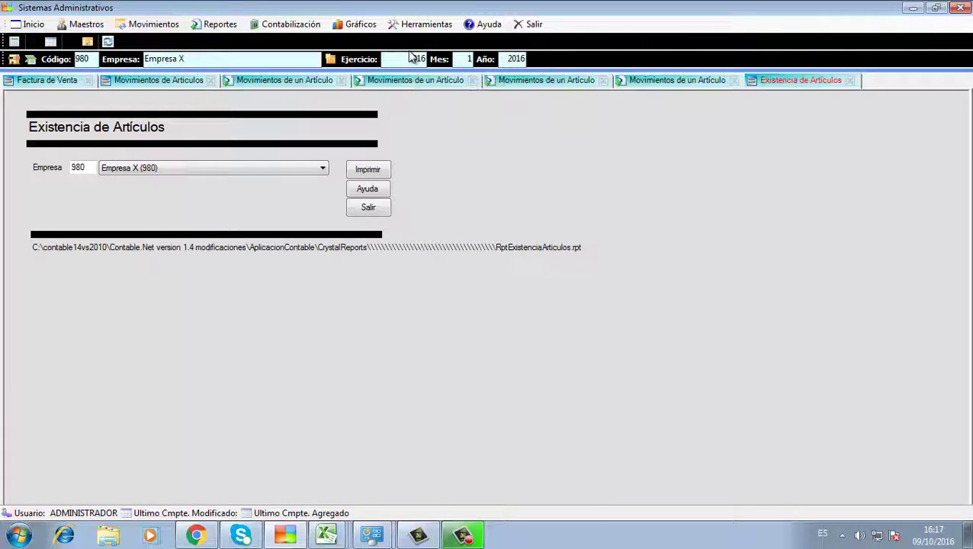
click(358, 164)
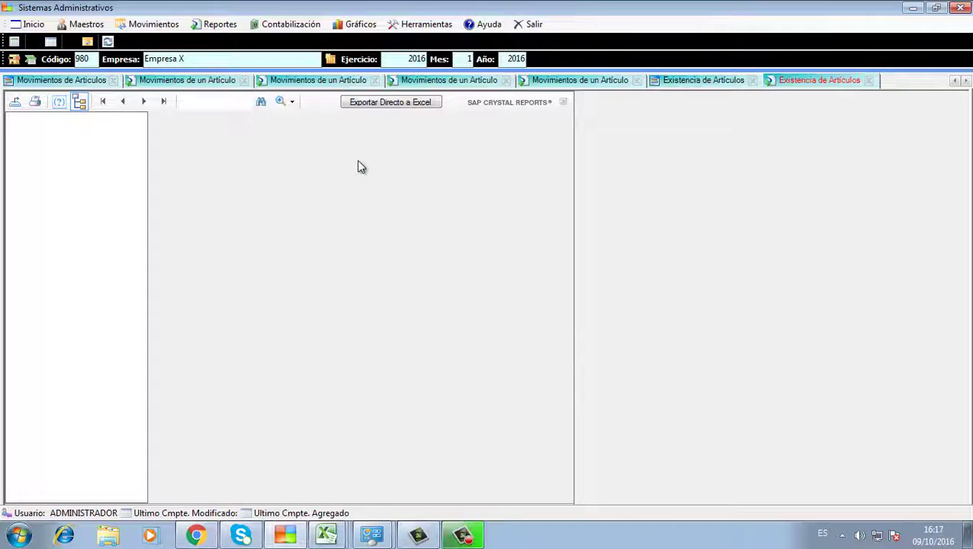